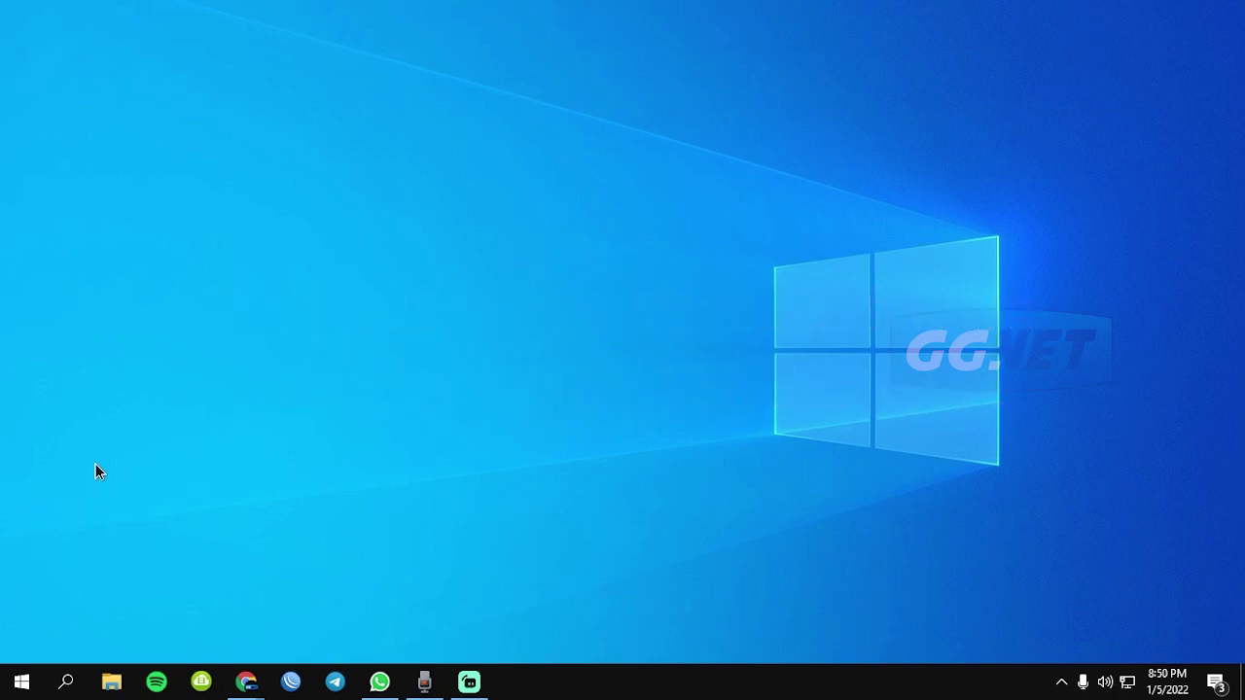
Step: Search Windows for Control Panel and open it
{"action": "left_click", "coordinate": [66, 680]}
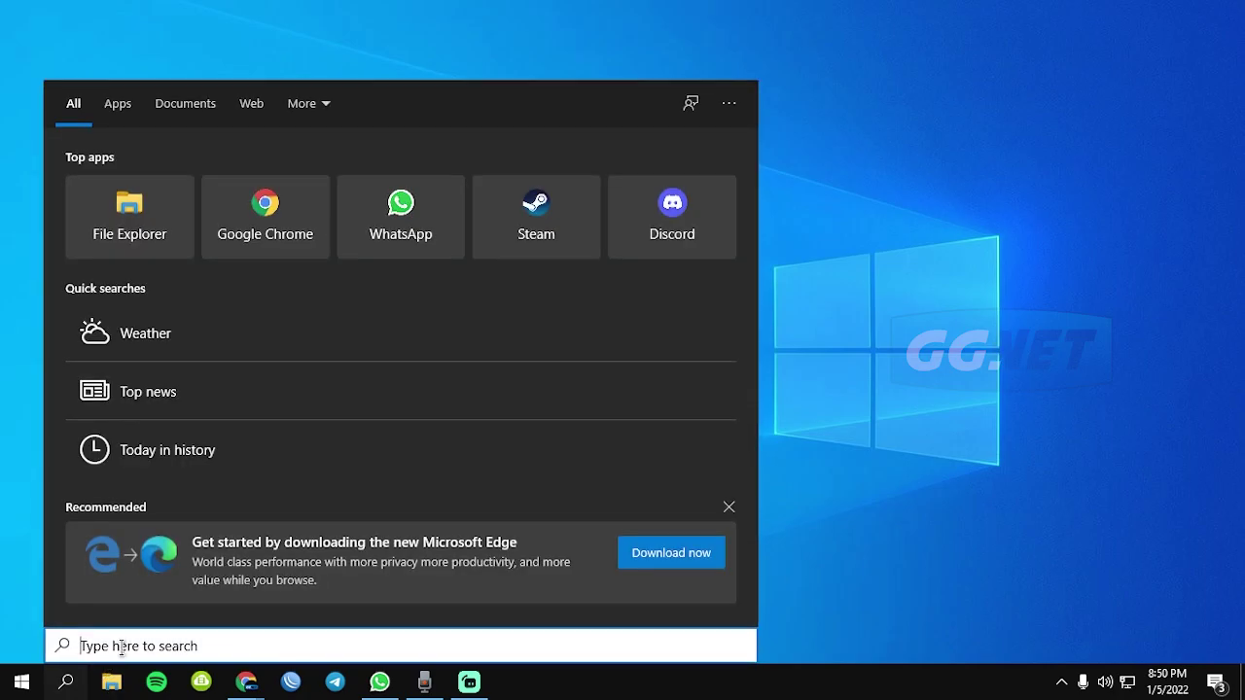
{"action": "type", "text": "cont"}
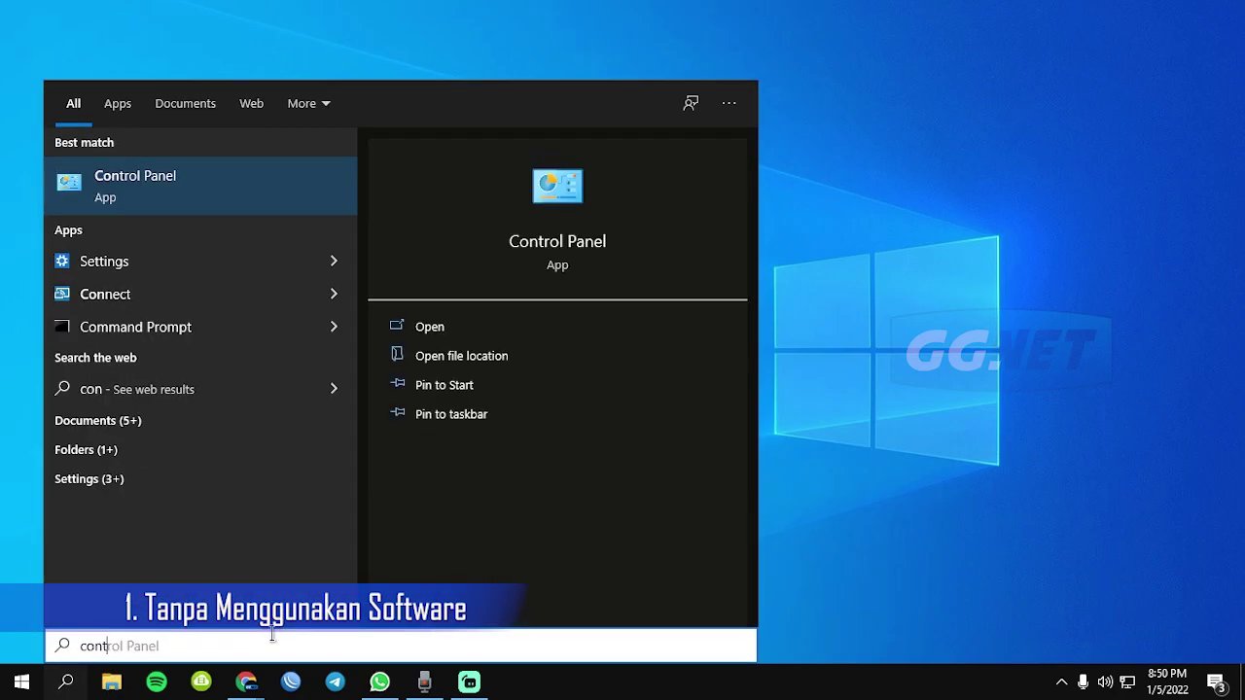
{"action": "type", "text": "rol"}
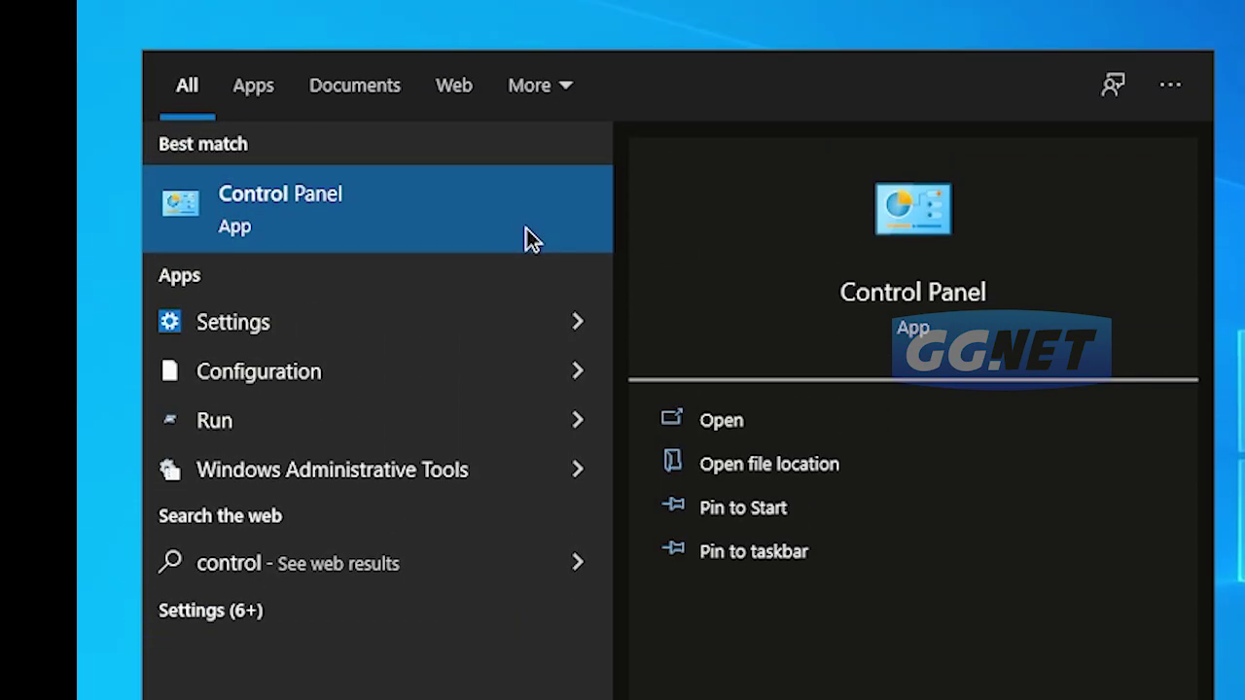
{"action": "left_click", "coordinate": [526, 233]}
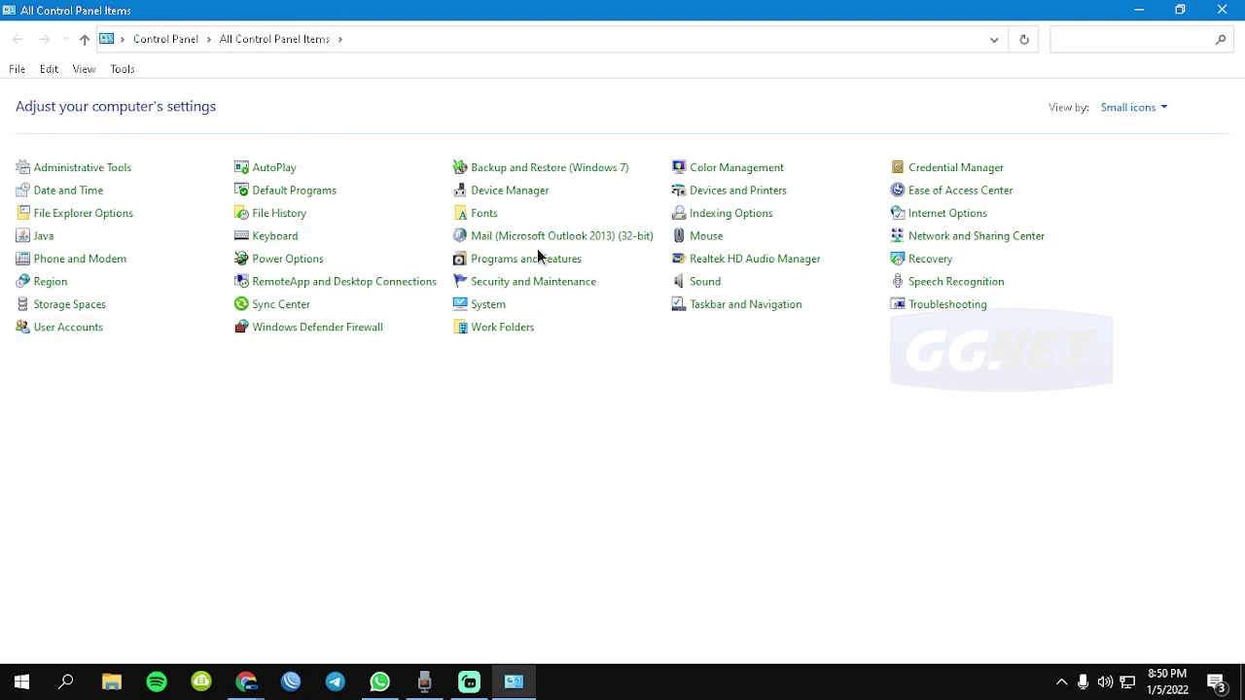
Step: Switch the Control Panel view to Category and return it to small icons
{"action": "left_click", "coordinate": [1125, 107]}
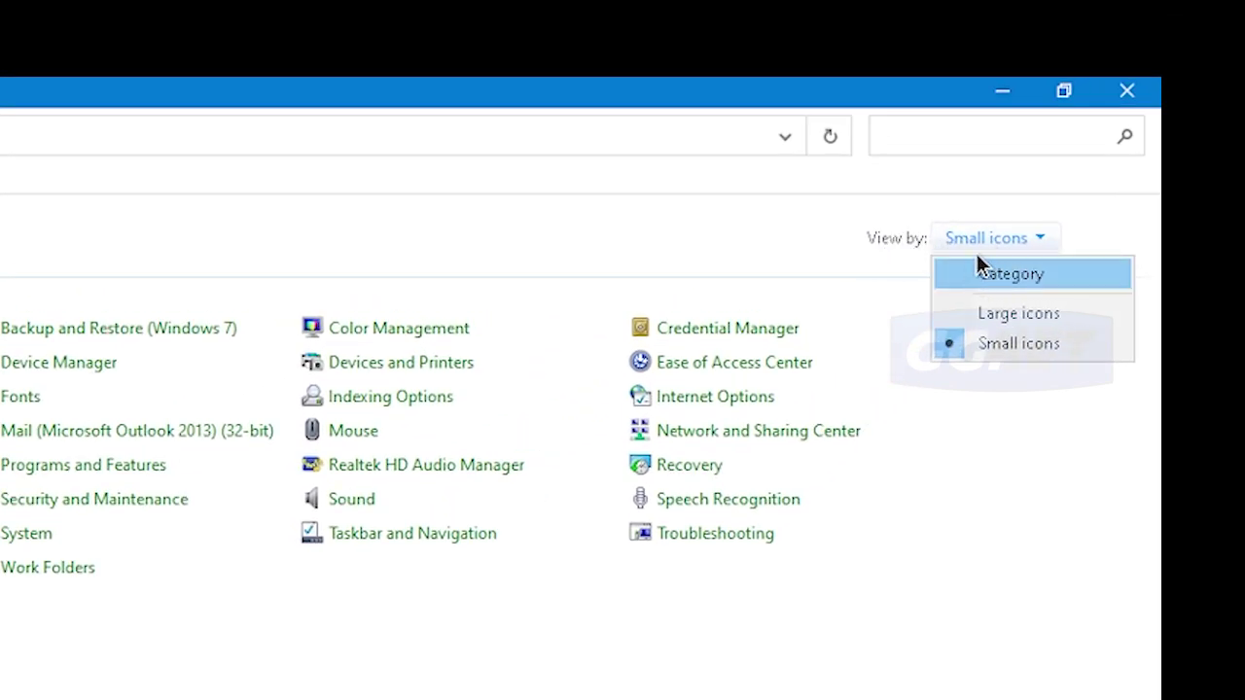
{"action": "left_click", "coordinate": [1003, 276]}
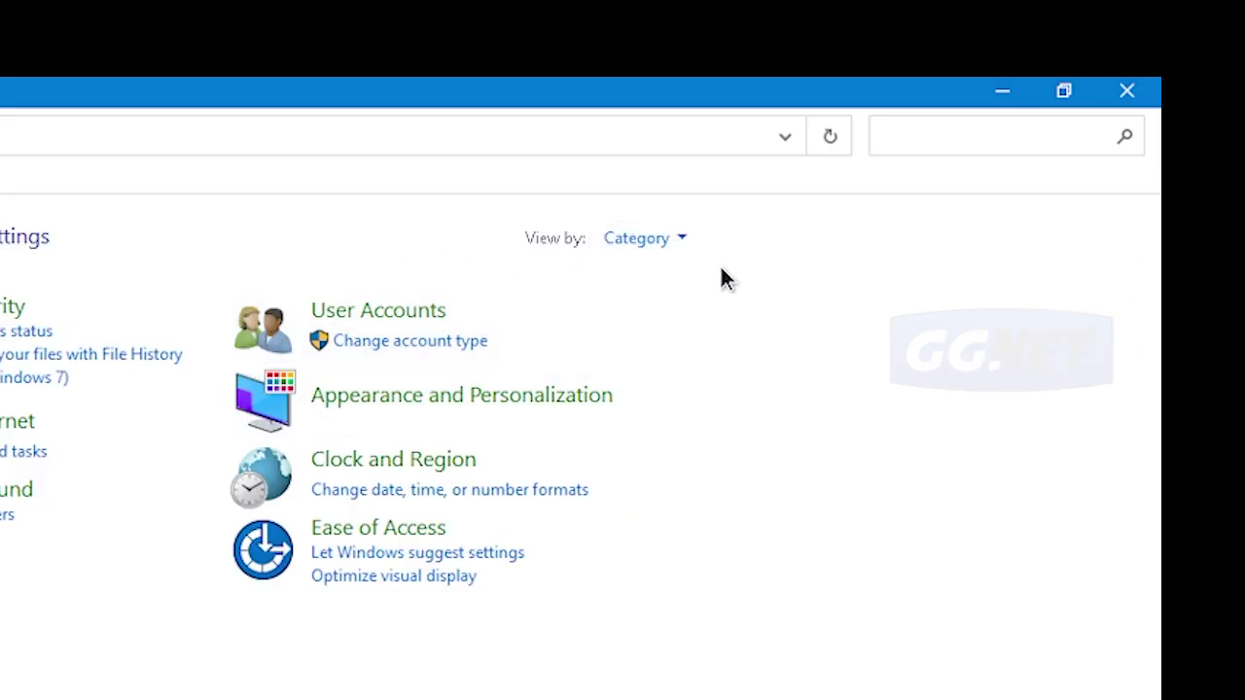
{"action": "left_click", "coordinate": [658, 239]}
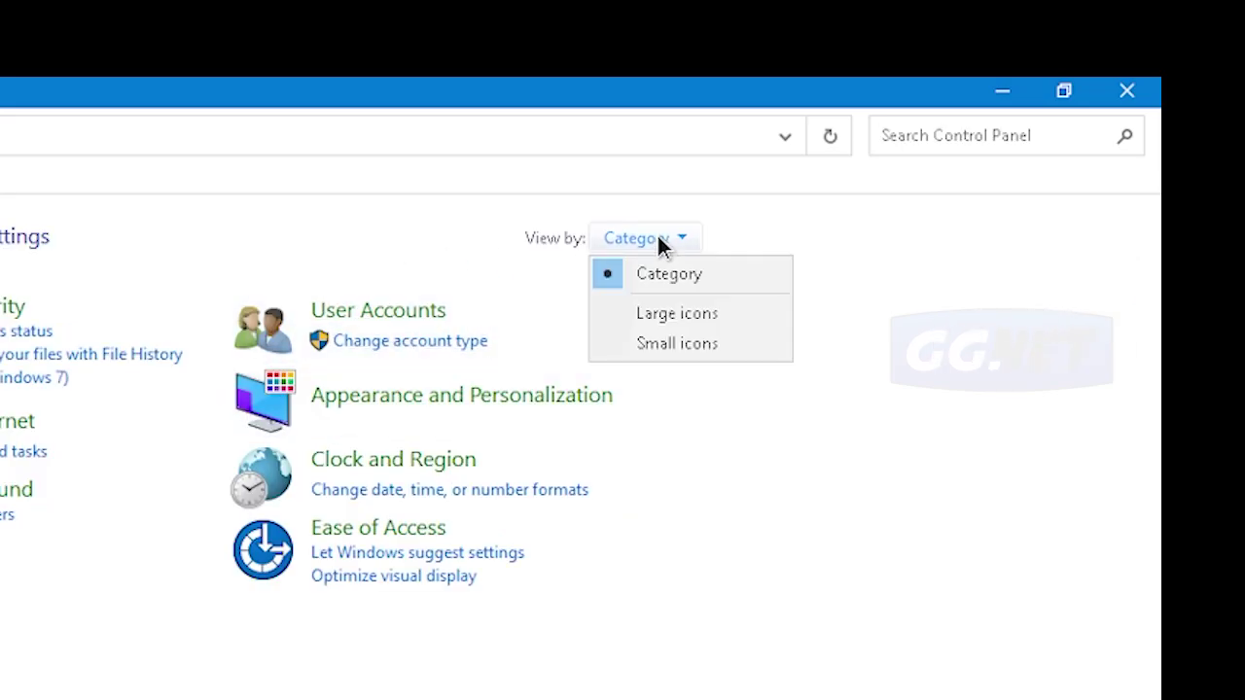
{"action": "left_click", "coordinate": [773, 351]}
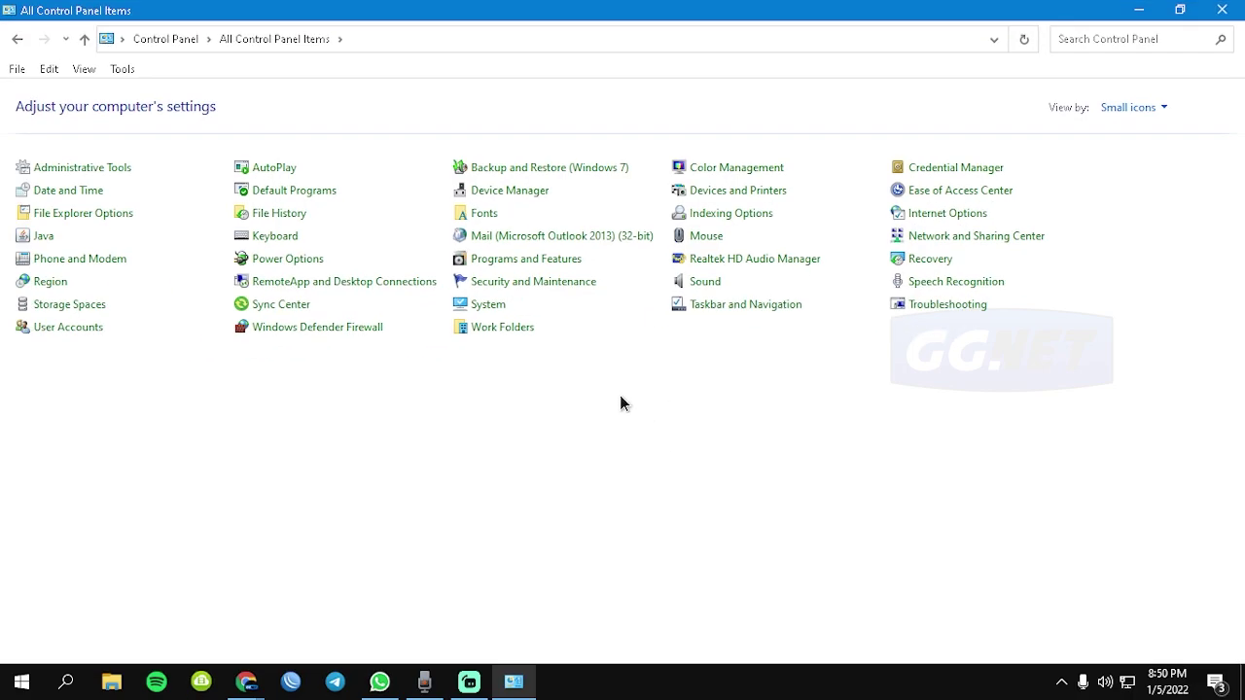
Step: Open the Mouse settings, minimize the Control Panel window and move the Mouse Properties dialog toward the middle of the desktop
{"action": "left_click", "coordinate": [710, 236]}
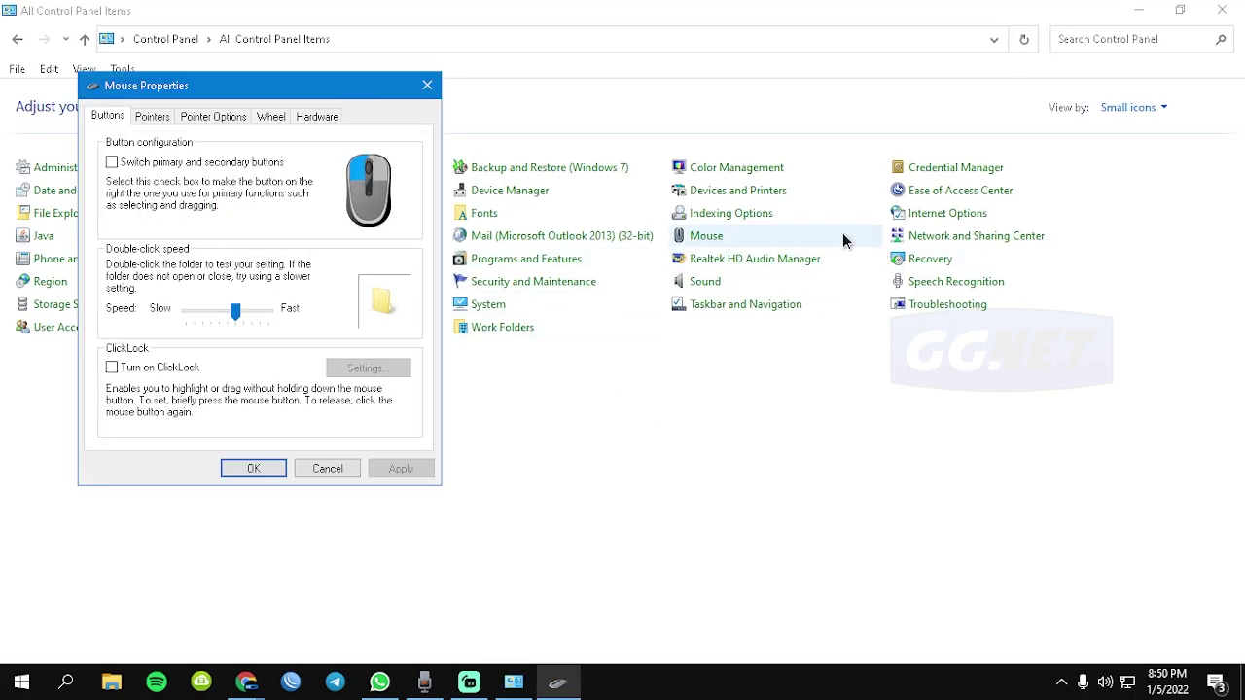
{"action": "left_click", "coordinate": [1154, 14]}
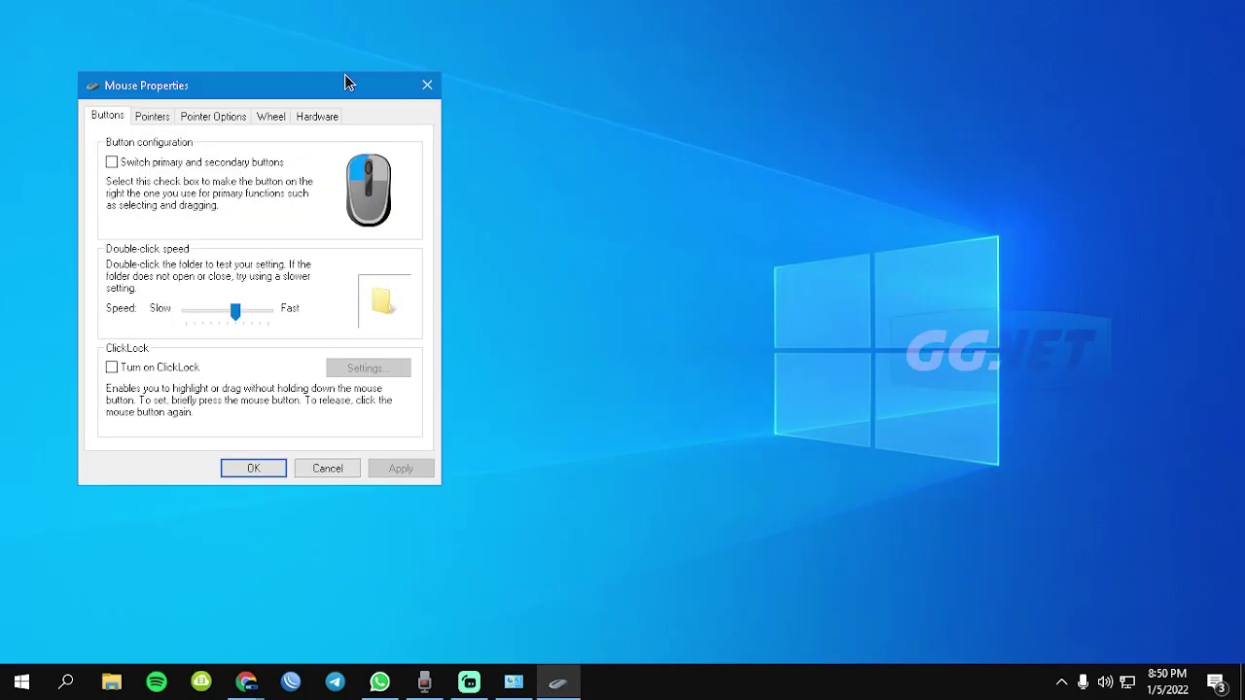
{"action": "left_click_drag", "start_coordinate": [345, 76], "coordinate": [655, 116]}
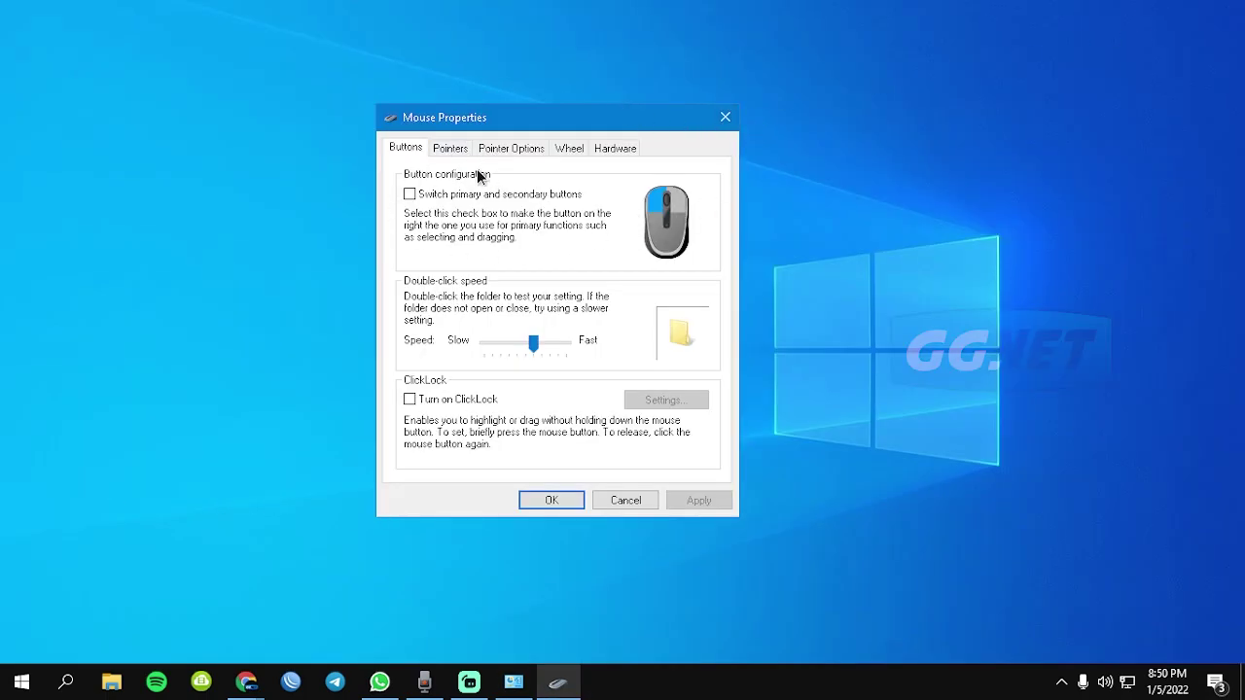
Step: Examine the mouse pointer scheme and the list of customizable pointers in Mouse Properties
{"action": "left_click", "coordinate": [450, 148]}
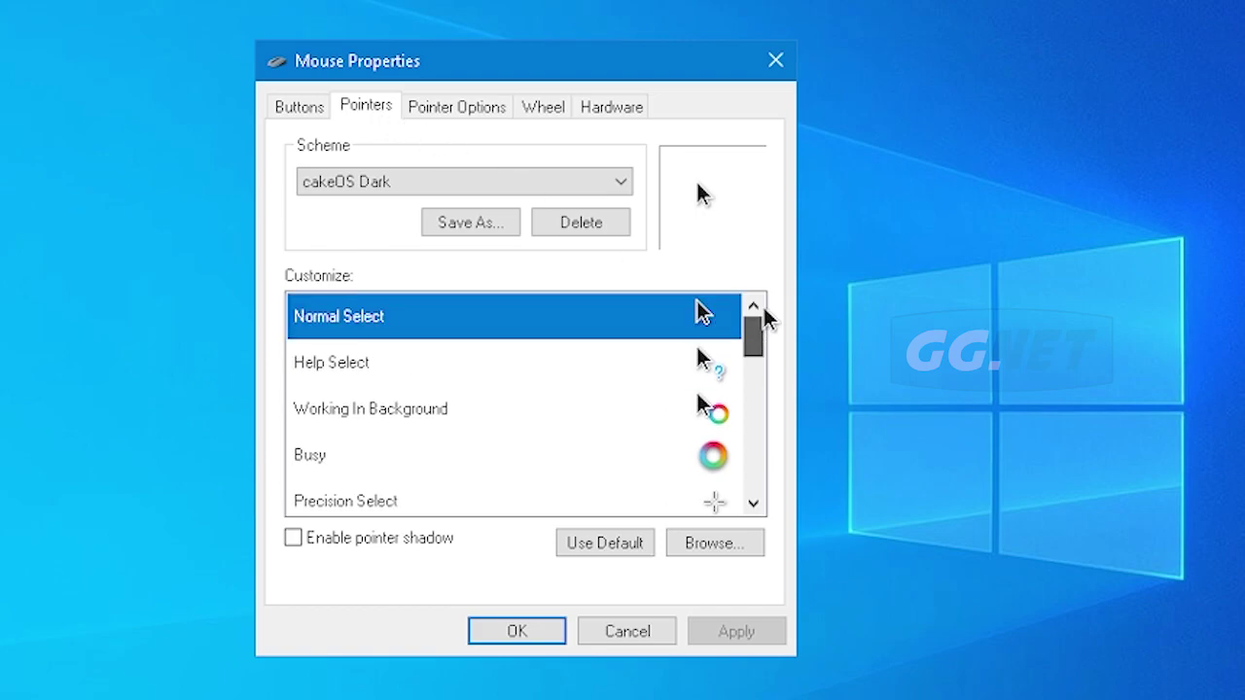
{"action": "left_click", "coordinate": [491, 181]}
{"action": "left_click", "coordinate": [492, 183]}
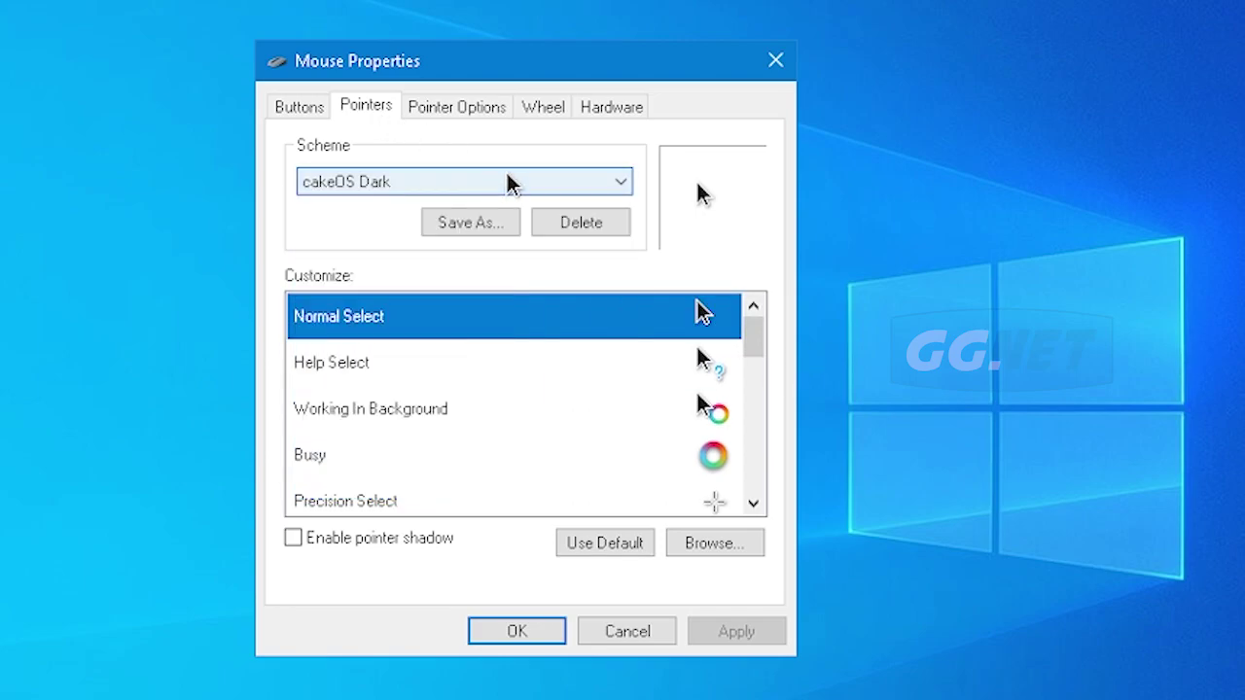
{"action": "left_click_drag", "start_coordinate": [753, 336], "coordinate": [636, 294]}
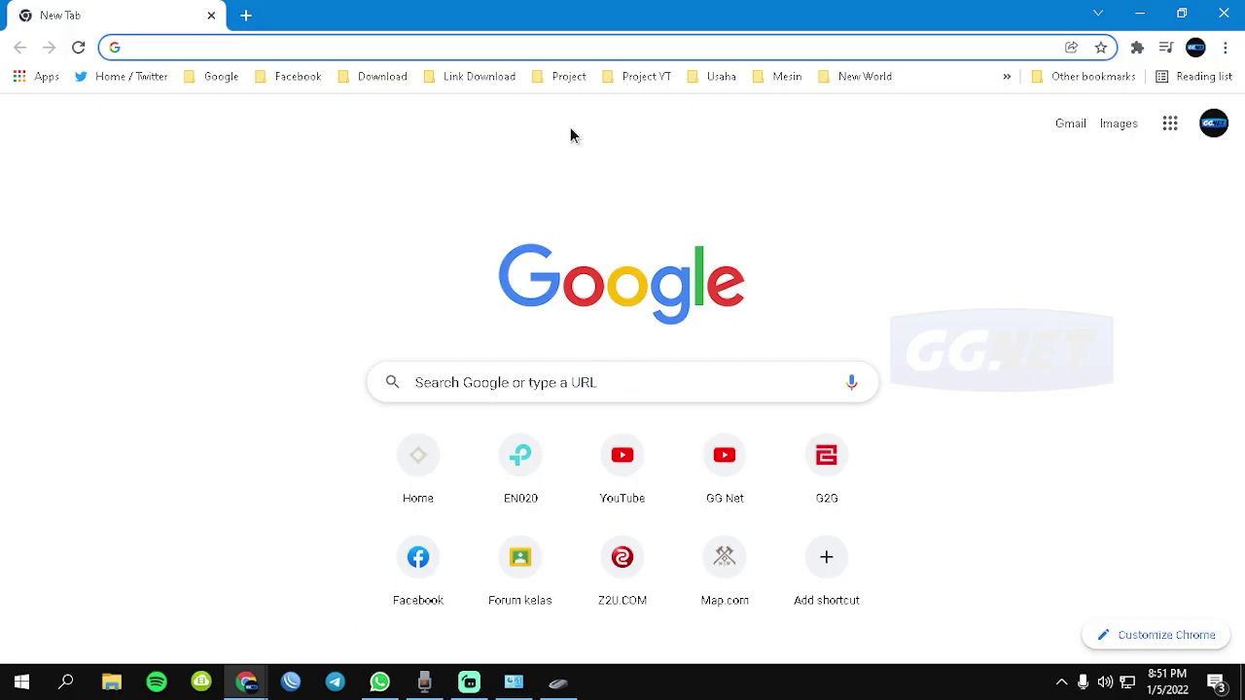
Step: In Chrome, search the web for "rw cursor" and open the Open Cursor Library result on rw-designer.com
{"action": "left_click", "coordinate": [580, 44]}
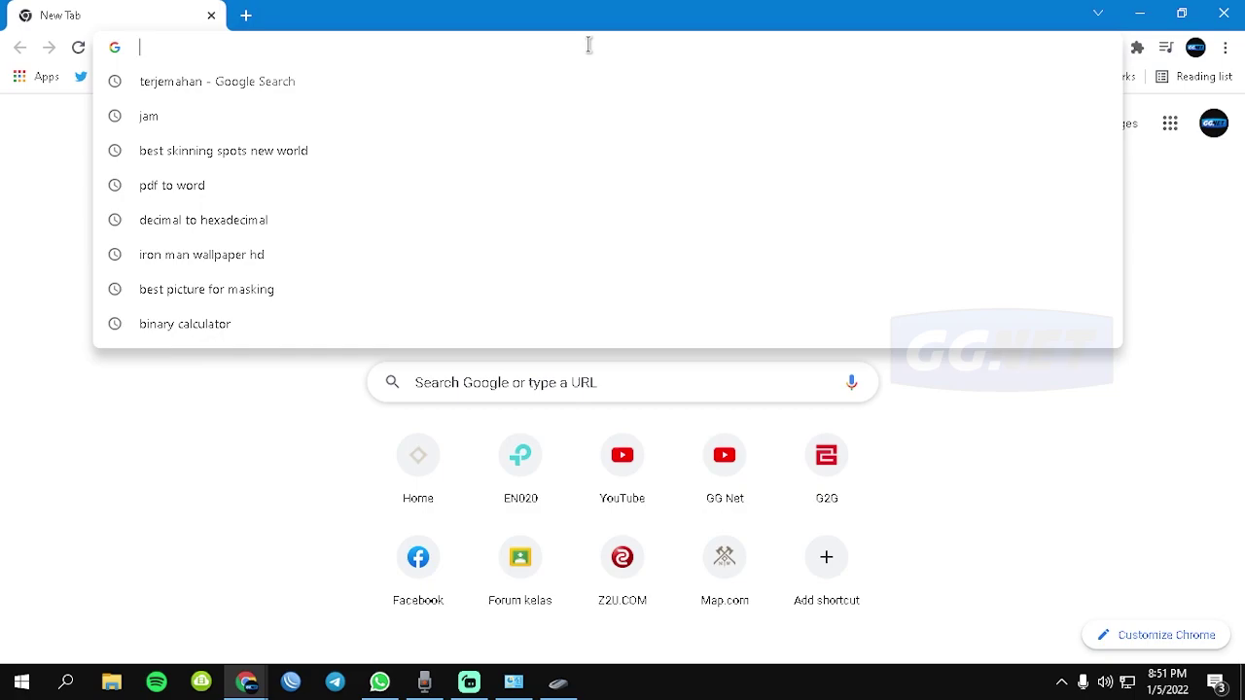
{"action": "type", "text": "rw cursor"}
{"action": "key", "text": "Return"}
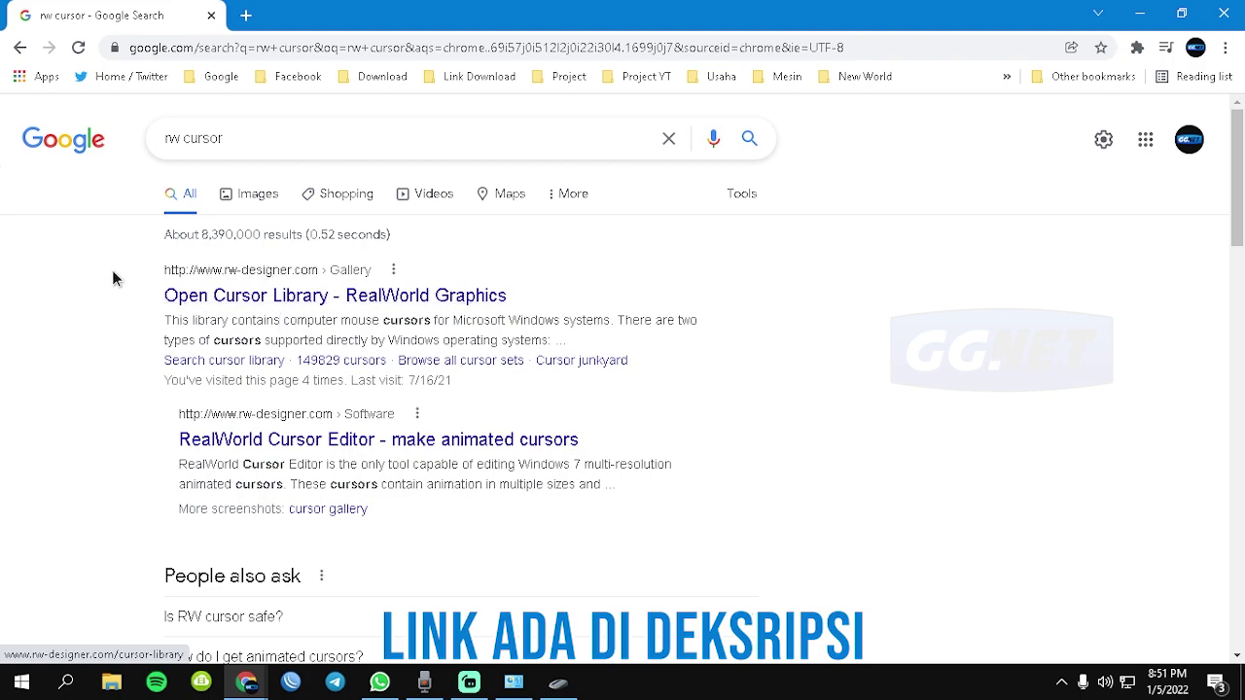
{"action": "left_click", "coordinate": [418, 297]}
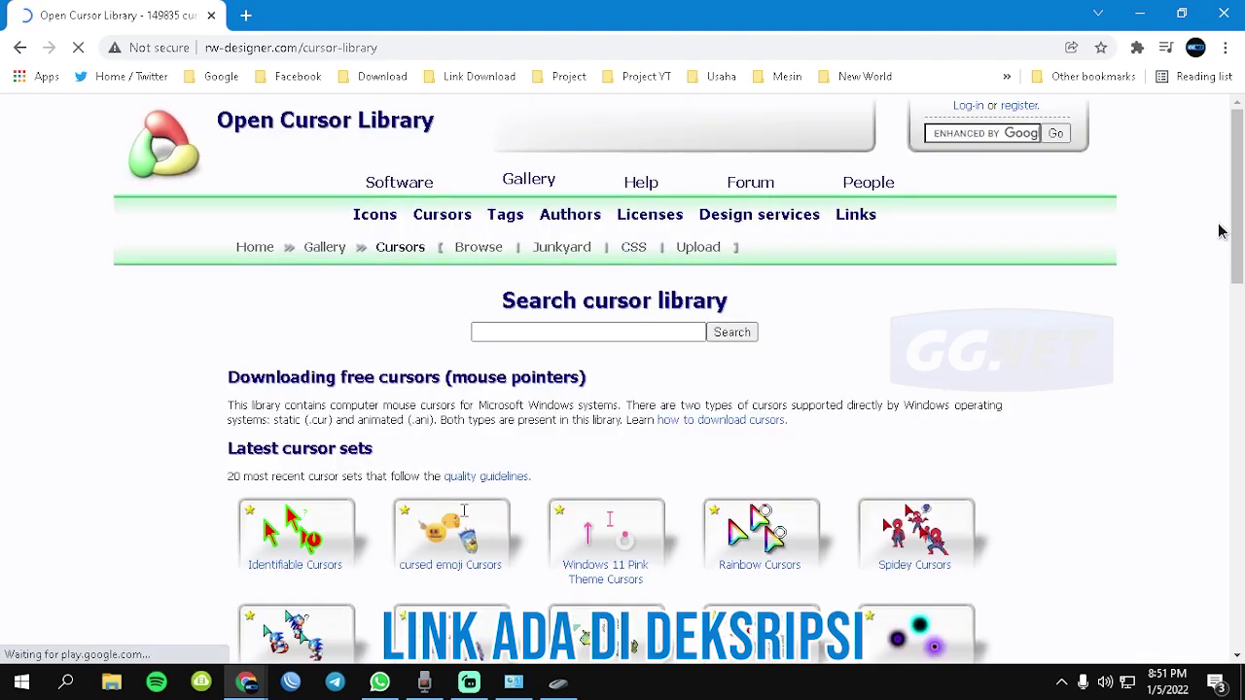
Step: Search the Open Cursor Library for "highlight" cursors
{"action": "scroll", "coordinate": [1235, 253], "scroll_direction": "down", "scroll_amount": 3}
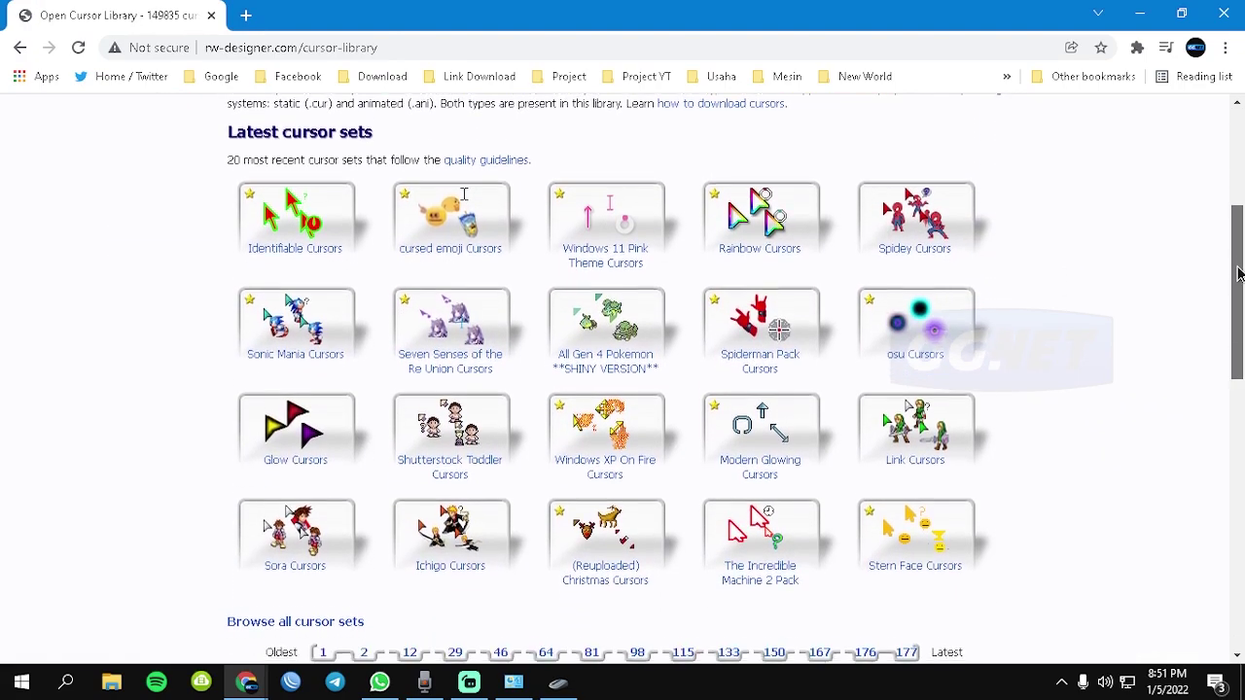
{"action": "left_click_drag", "start_coordinate": [1237, 274], "coordinate": [1237, 124]}
{"action": "left_click", "coordinate": [579, 251]}
{"action": "left_click_drag", "start_coordinate": [1239, 175], "coordinate": [1238, 146]}
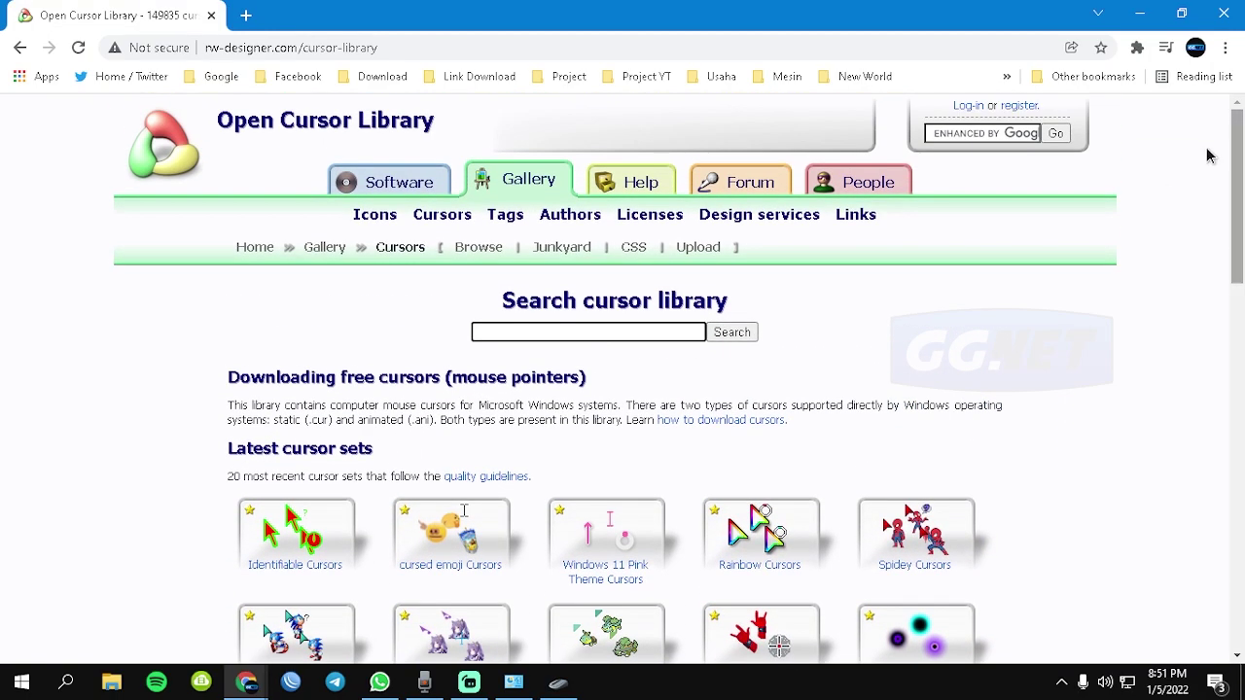
{"action": "left_click", "coordinate": [588, 331]}
{"action": "type", "text": "highlight"}
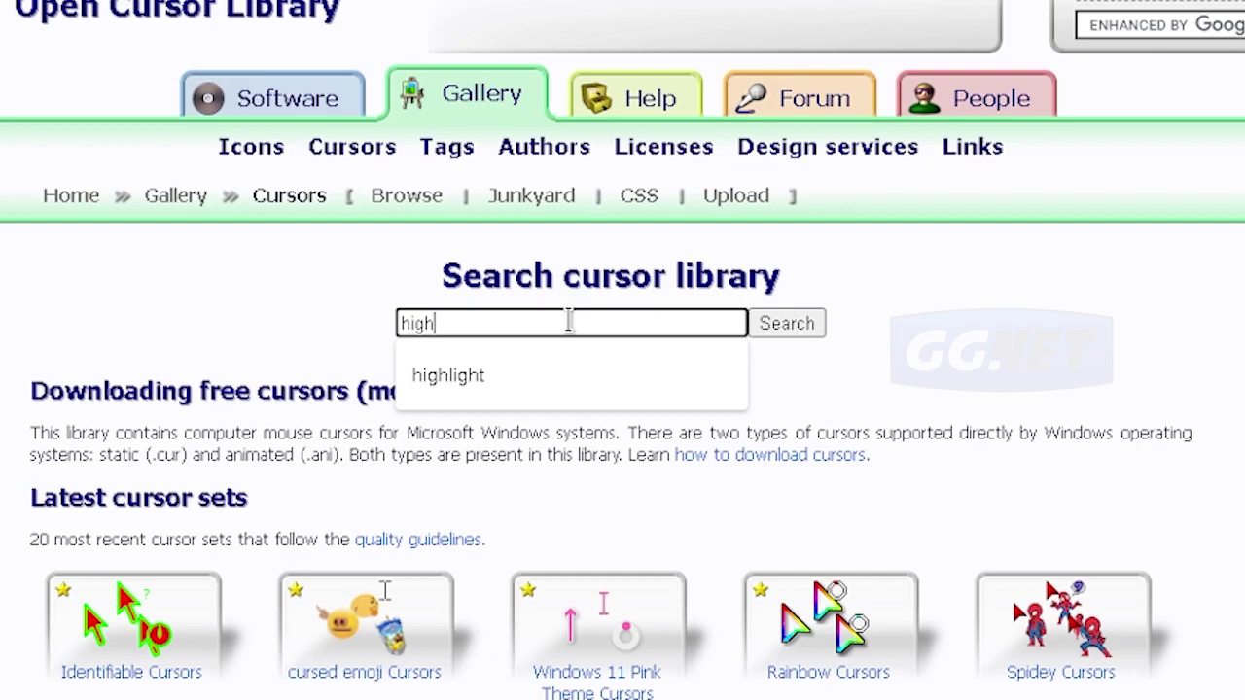
{"action": "left_click", "coordinate": [550, 389]}
{"action": "left_click", "coordinate": [790, 324]}
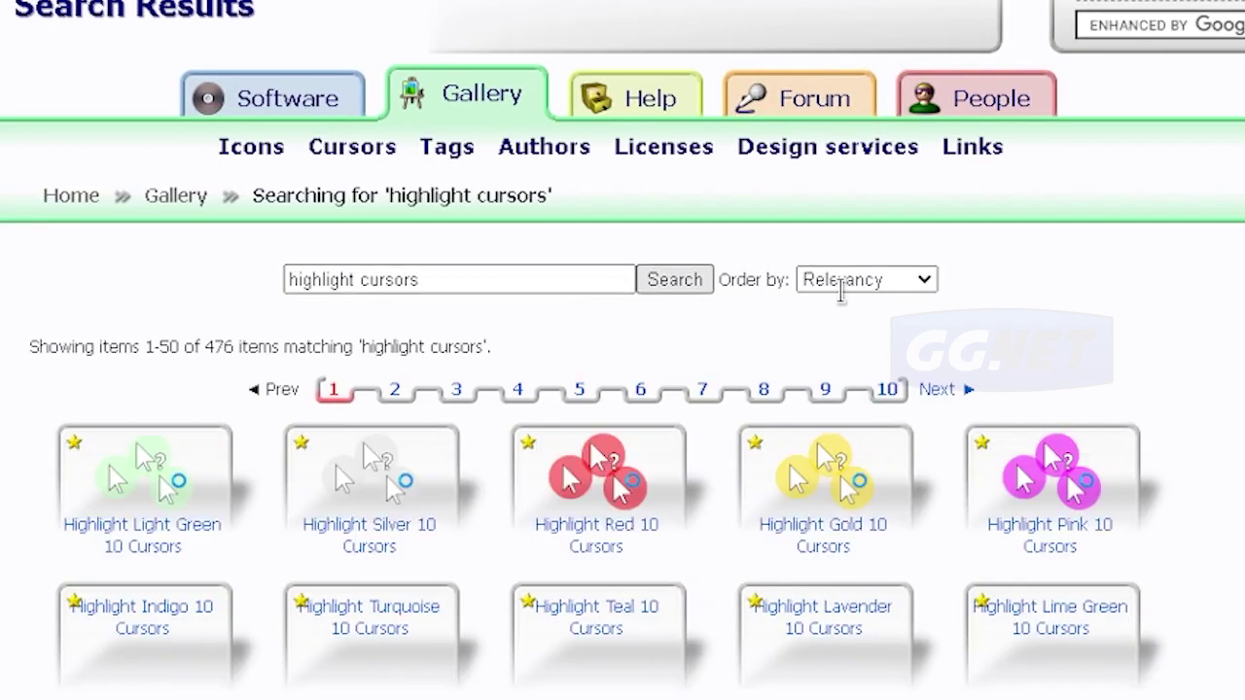
Step: Browse the highlight cursor sets and open the Highlight Pink 10 Cursors page
{"action": "scroll", "coordinate": [742, 317], "scroll_direction": "down", "scroll_amount": 3}
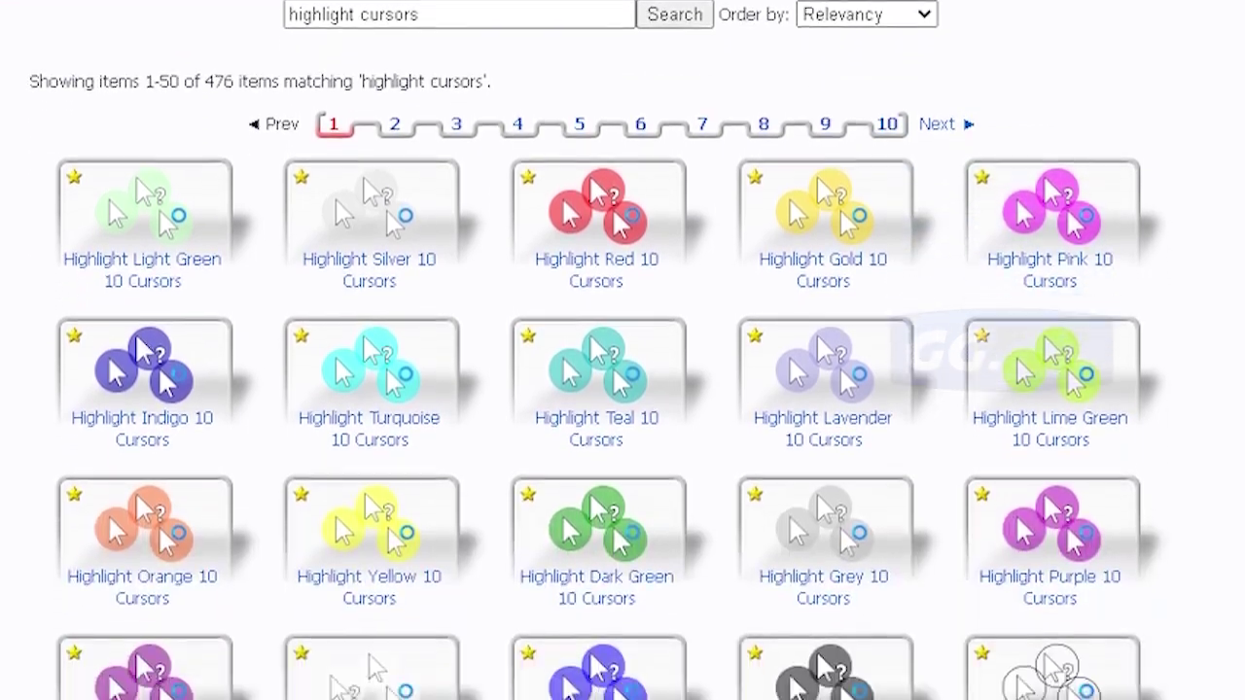
{"action": "scroll", "coordinate": [742, 317], "scroll_direction": "down", "scroll_amount": 1}
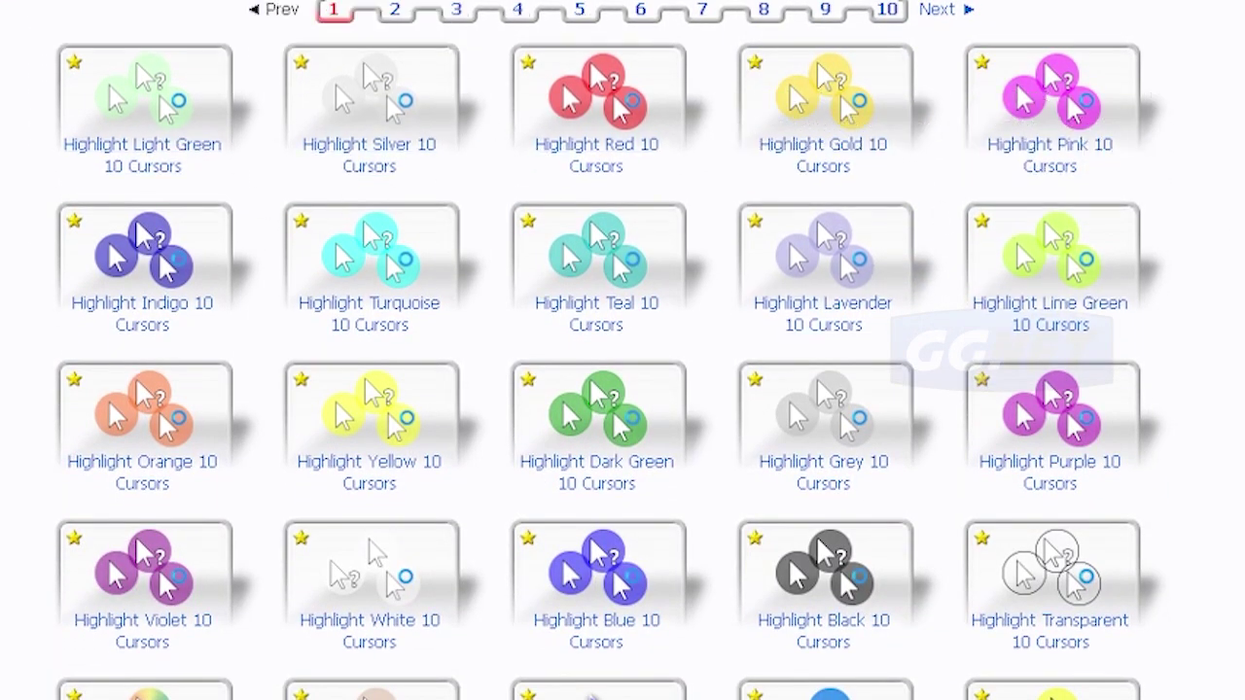
{"action": "scroll", "coordinate": [742, 317], "scroll_direction": "up", "scroll_amount": 1}
{"action": "scroll", "coordinate": [742, 317], "scroll_direction": "down", "scroll_amount": 1}
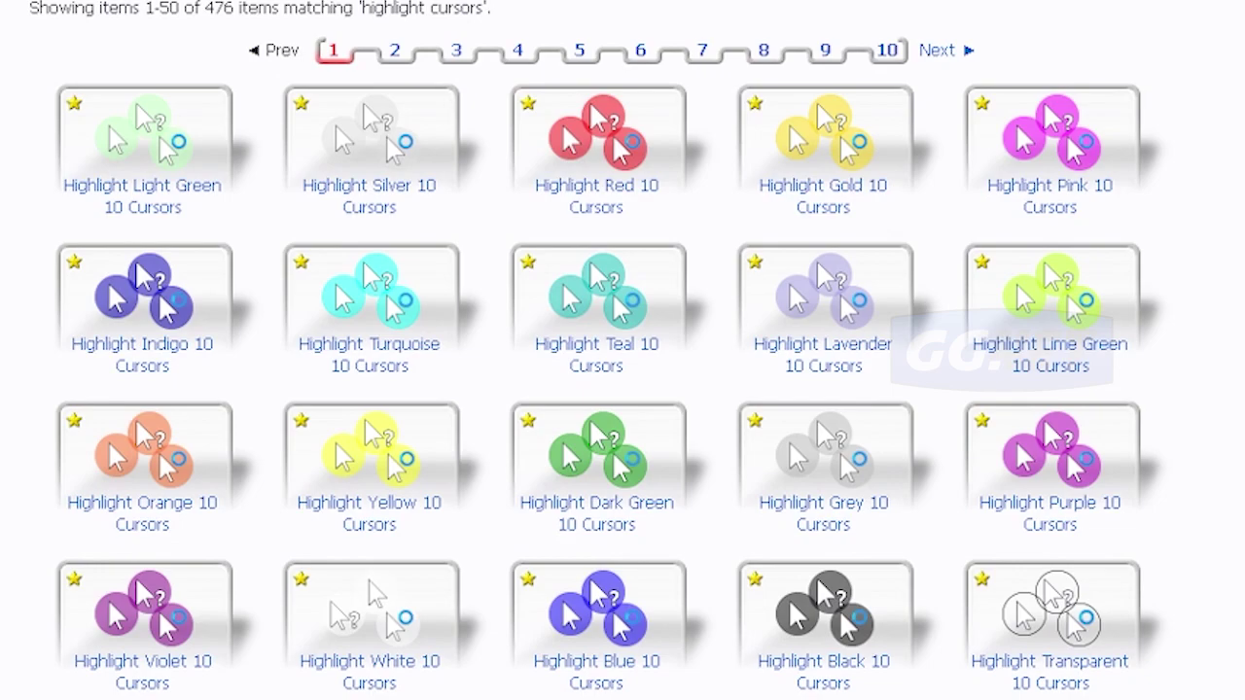
{"action": "mouse_move", "coordinate": [1069, 185]}
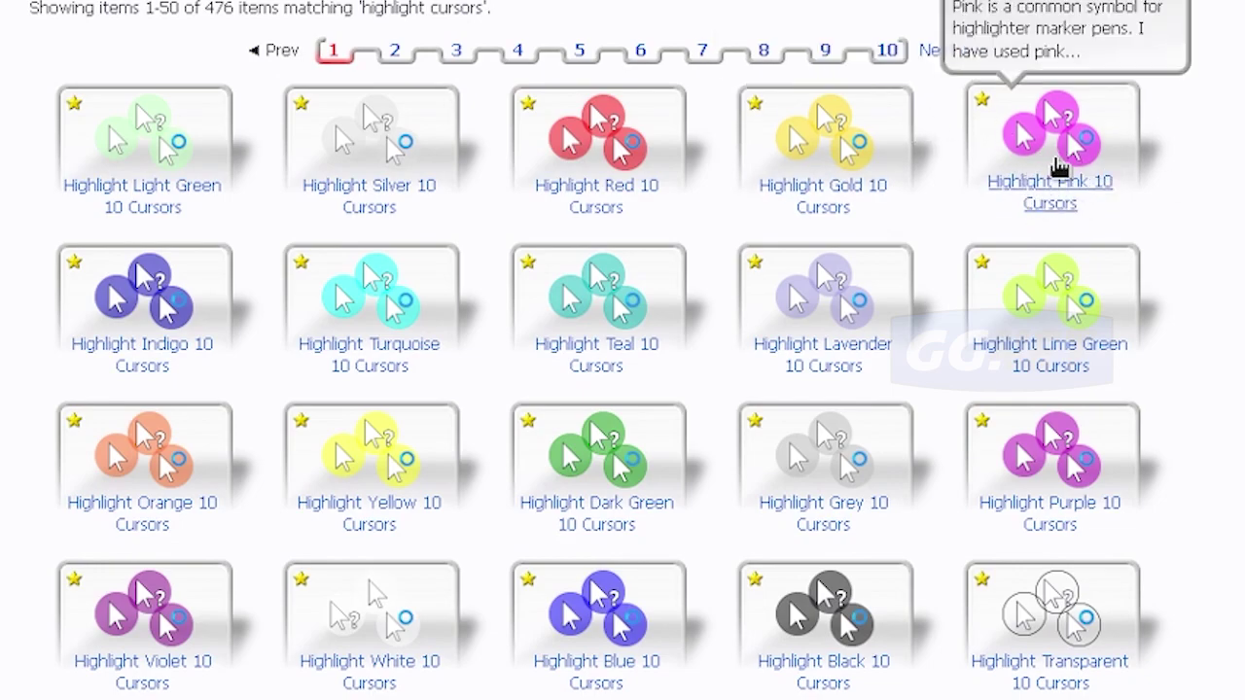
{"action": "left_click", "coordinate": [953, 207]}
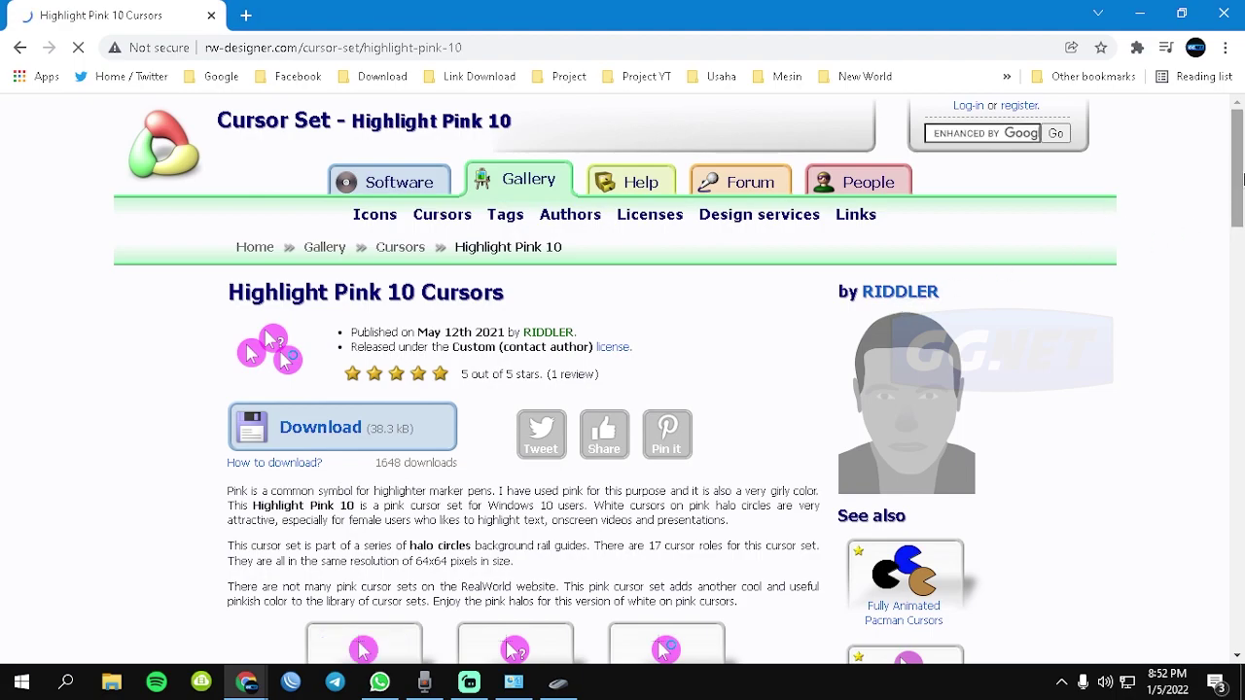
Step: Download the Highlight Pink 10 cursor set, saving highlight-pink-10.zip in a new folder inside Downloads
{"action": "mouse_move", "coordinate": [1239, 180]}
{"action": "left_mouse_down"}
{"action": "mouse_move", "coordinate": [1218, 350]}
{"action": "mouse_move", "coordinate": [1230, 189]}
{"action": "left_mouse_up"}
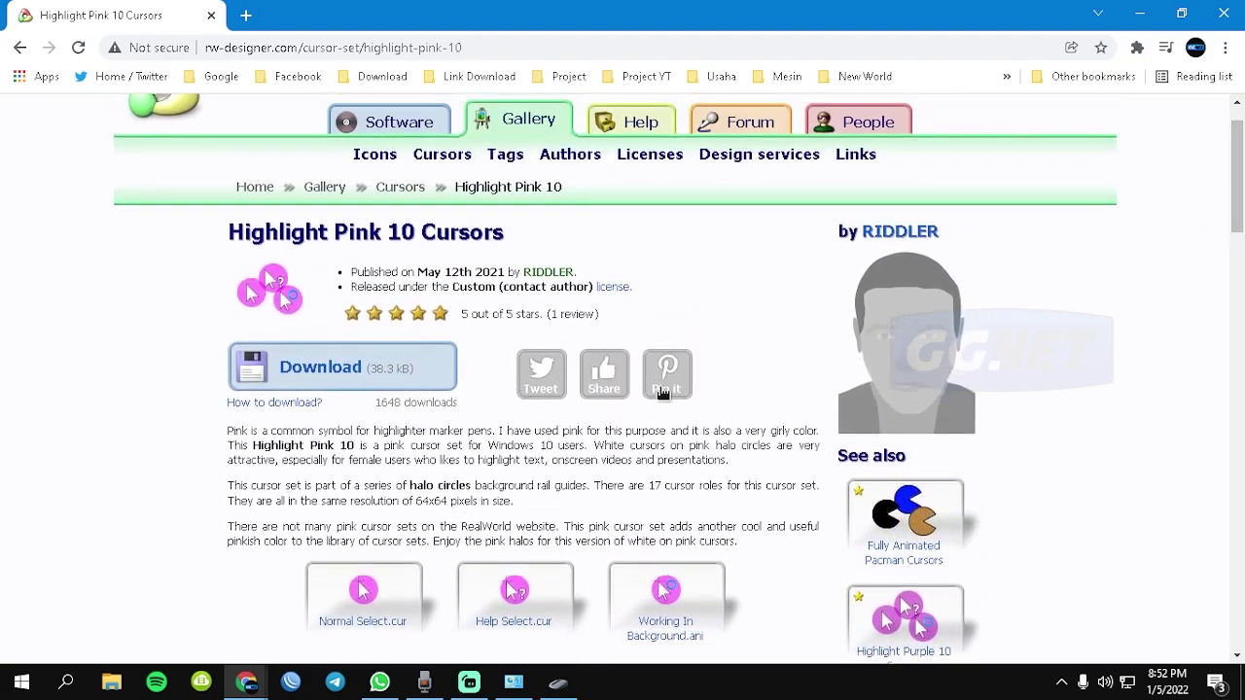
{"action": "left_click", "coordinate": [312, 369]}
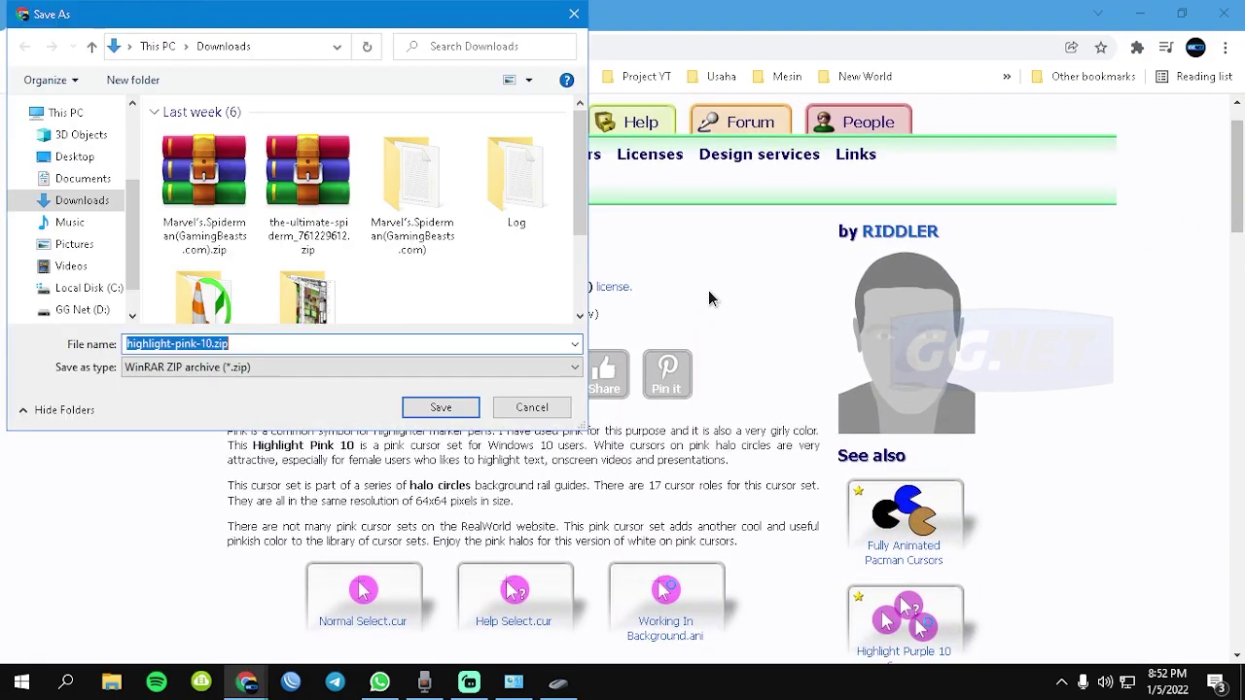
{"action": "right_click", "coordinate": [426, 275]}
{"action": "mouse_move", "coordinate": [560, 477]}
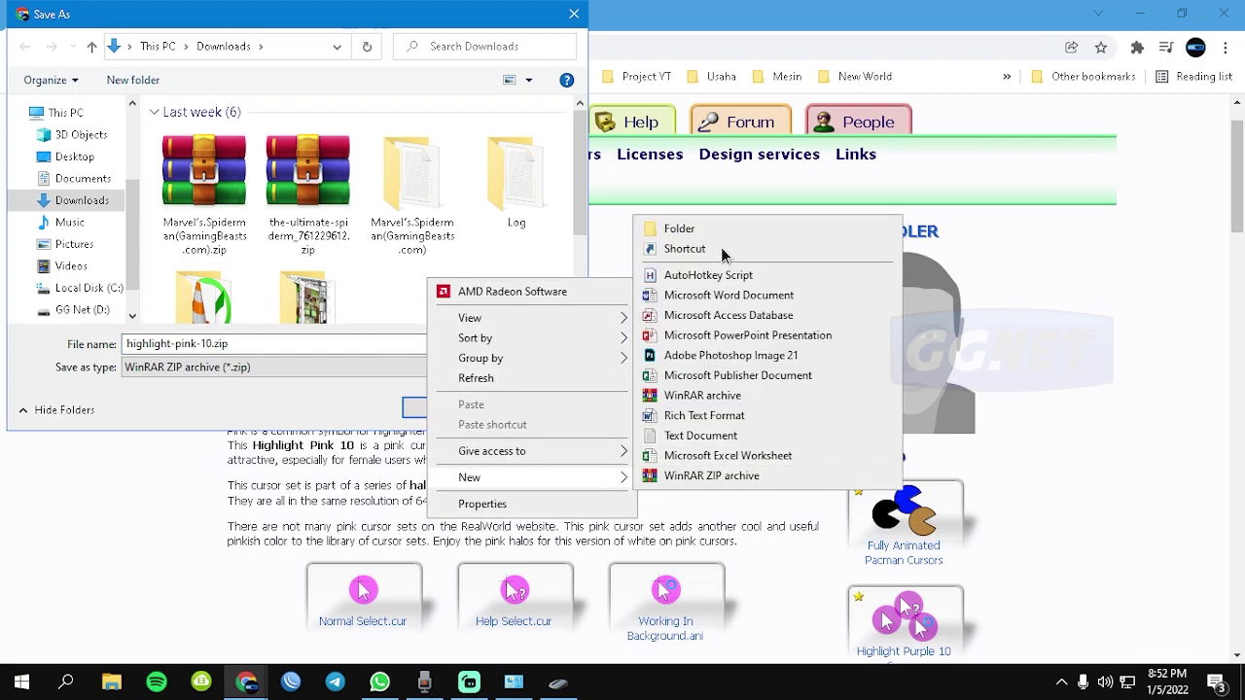
{"action": "left_click", "coordinate": [671, 228]}
{"action": "left_click", "coordinate": [194, 170]}
{"action": "double_click", "coordinate": [195, 172]}
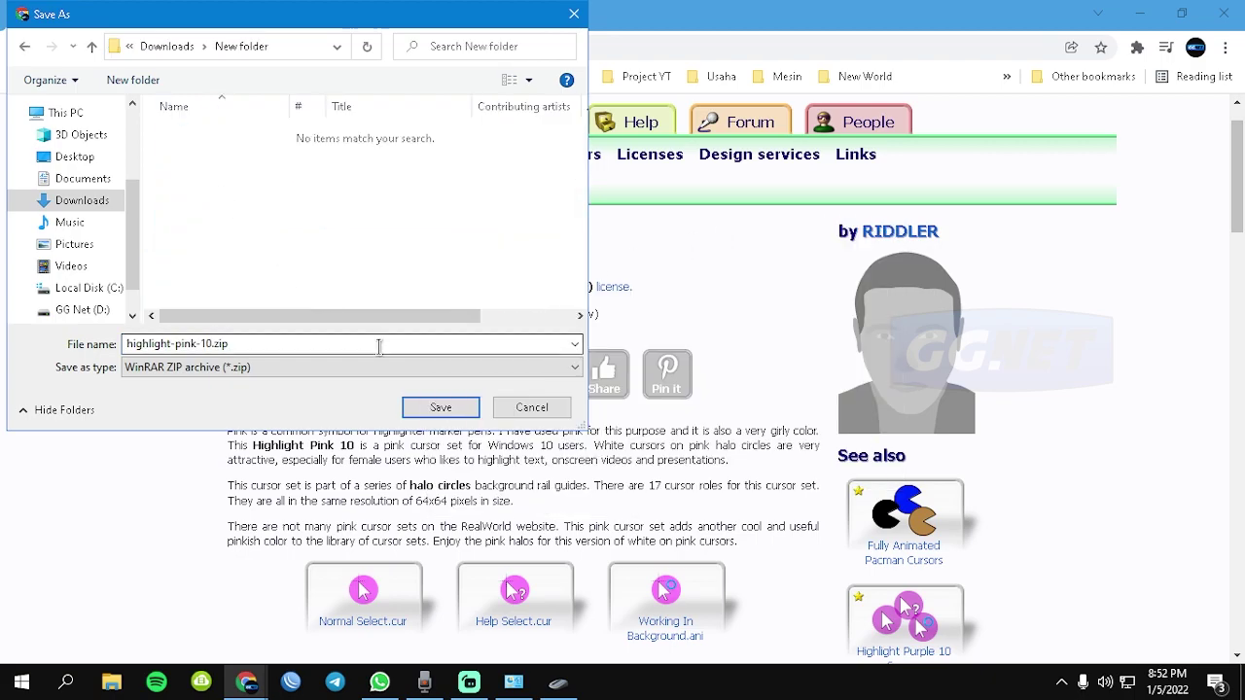
{"action": "left_click", "coordinate": [440, 407]}
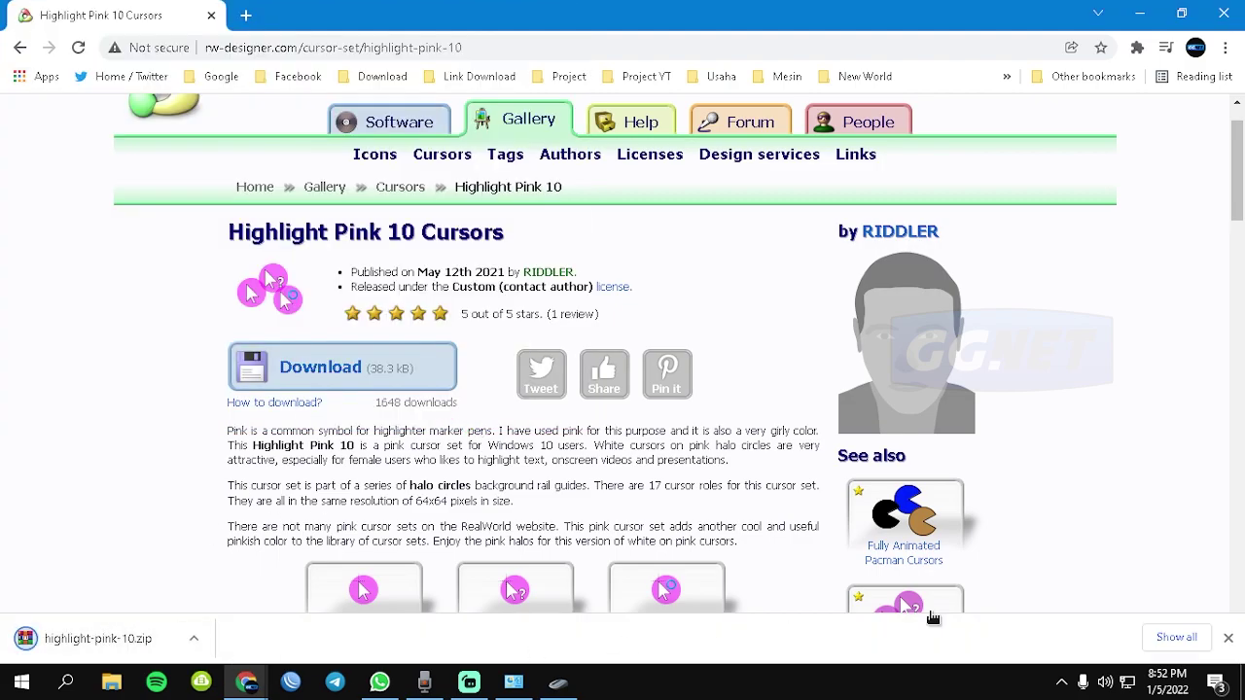
Step: Show the downloaded highlight-pink-10.zip in its folder from Chrome's download list and reposition the File Explorer window
{"action": "left_click", "coordinate": [1177, 637]}
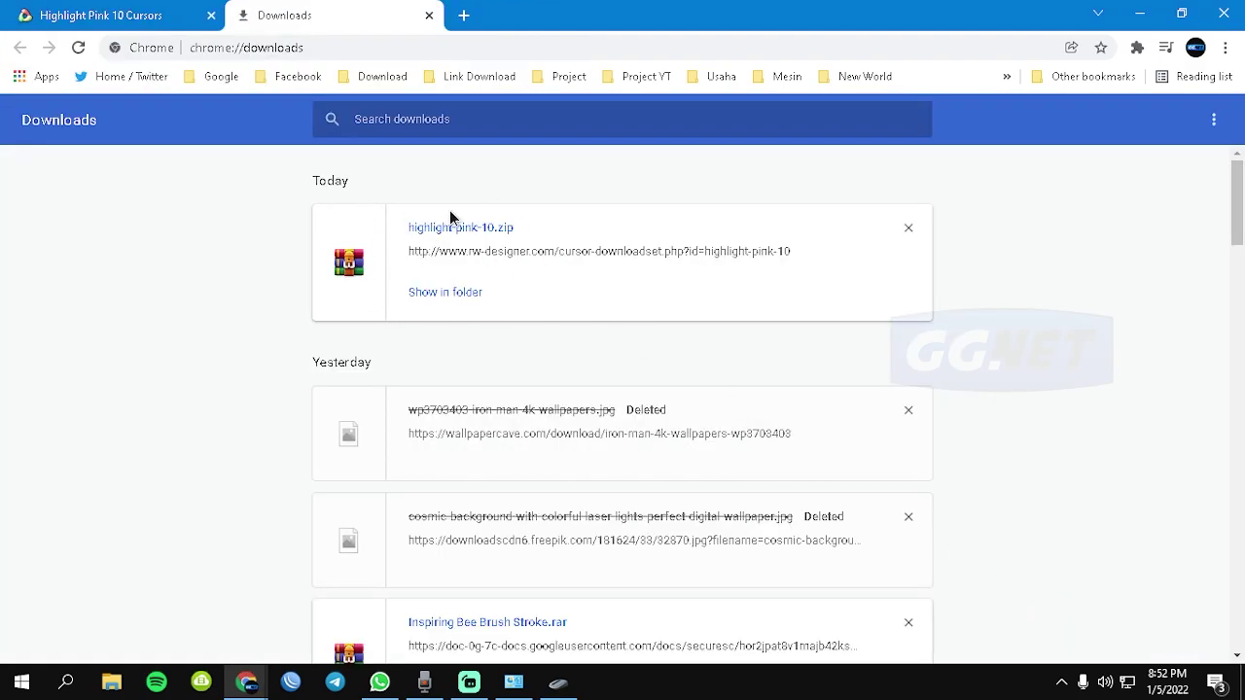
{"action": "left_click", "coordinate": [444, 292]}
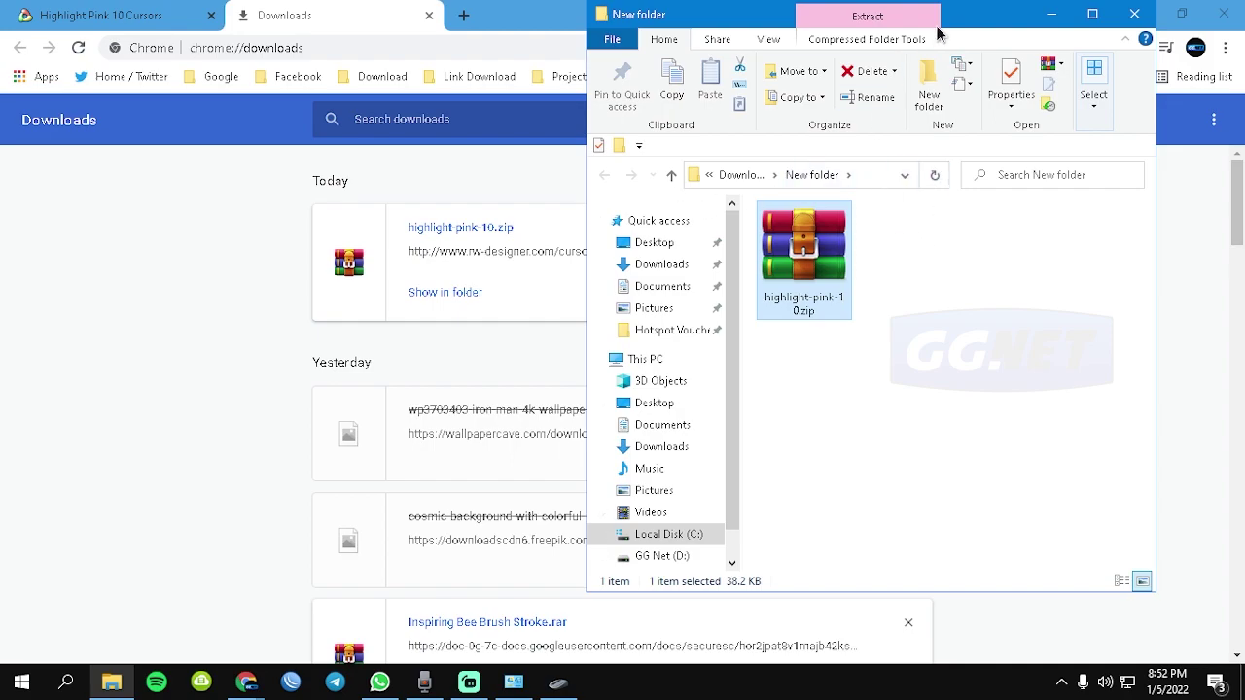
{"action": "left_click_drag", "start_coordinate": [965, 23], "coordinate": [908, 41]}
Step: Extract highlight-pink-10.zip into its own highlight-pink-10 folder in the same location
{"action": "left_click", "coordinate": [846, 279]}
{"action": "left_click", "coordinate": [756, 268]}
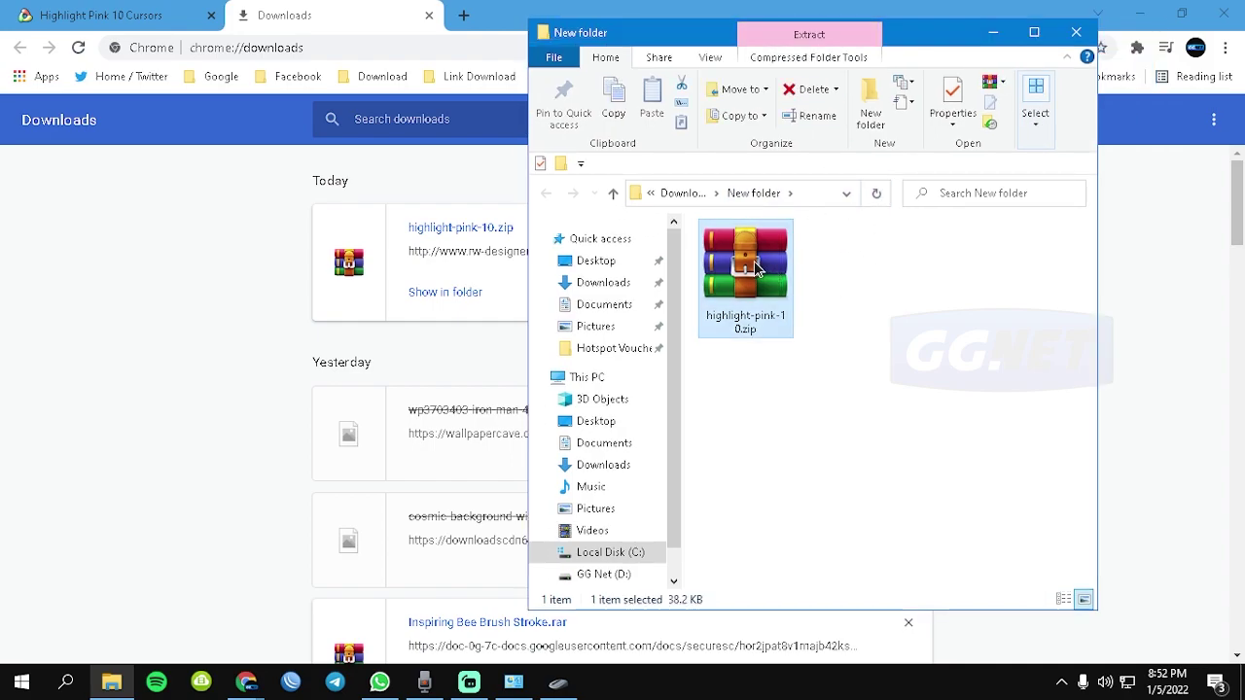
{"action": "right_click", "coordinate": [755, 243]}
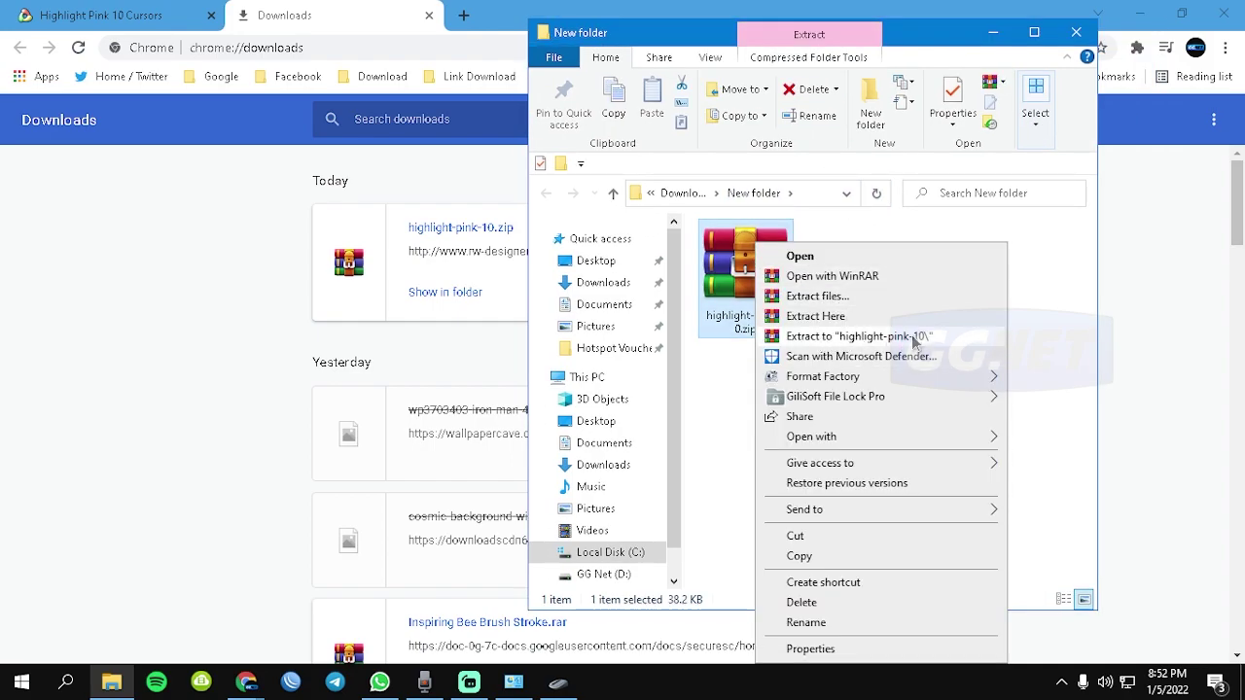
{"action": "left_click", "coordinate": [944, 336]}
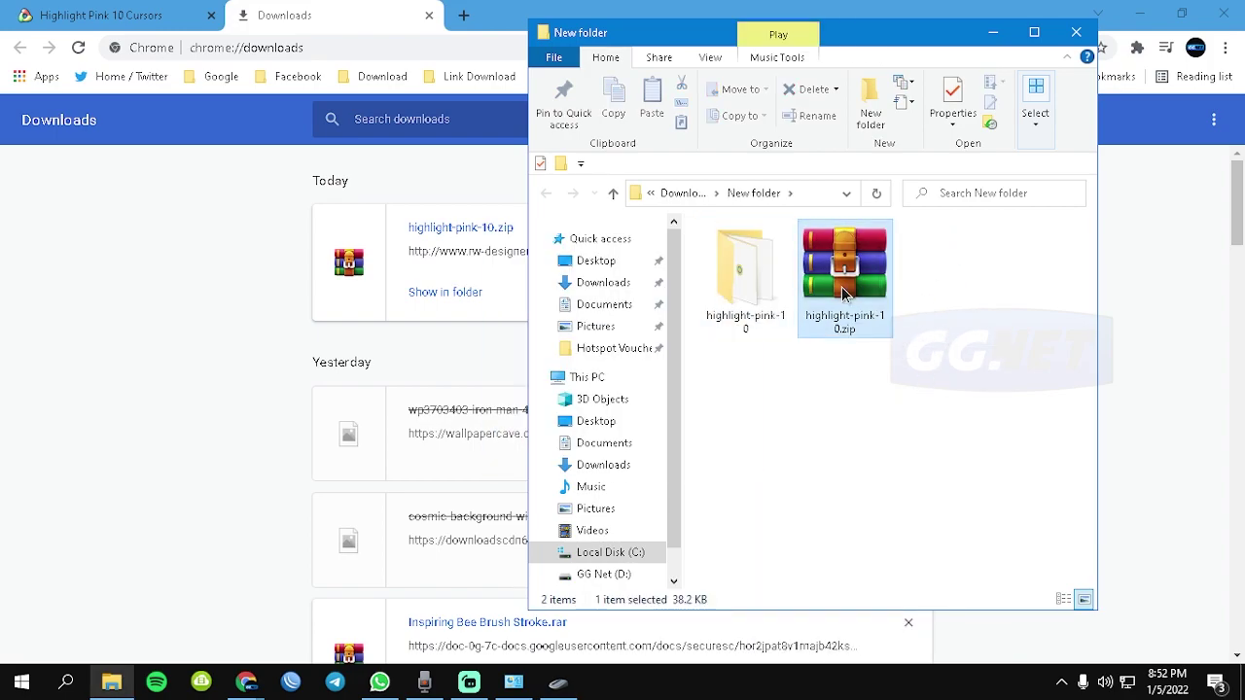
Step: Open the extracted highlight-pink-10 folder to show its cursor files
{"action": "left_click", "coordinate": [740, 279]}
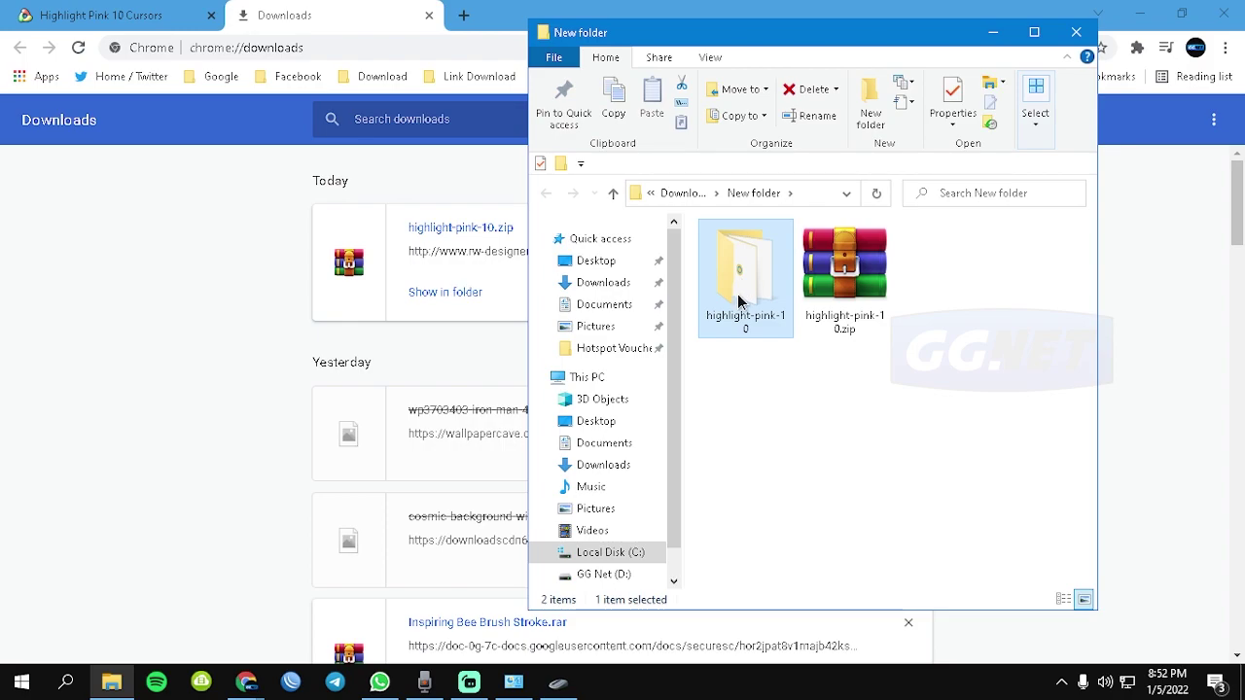
{"action": "double_click", "coordinate": [745, 281]}
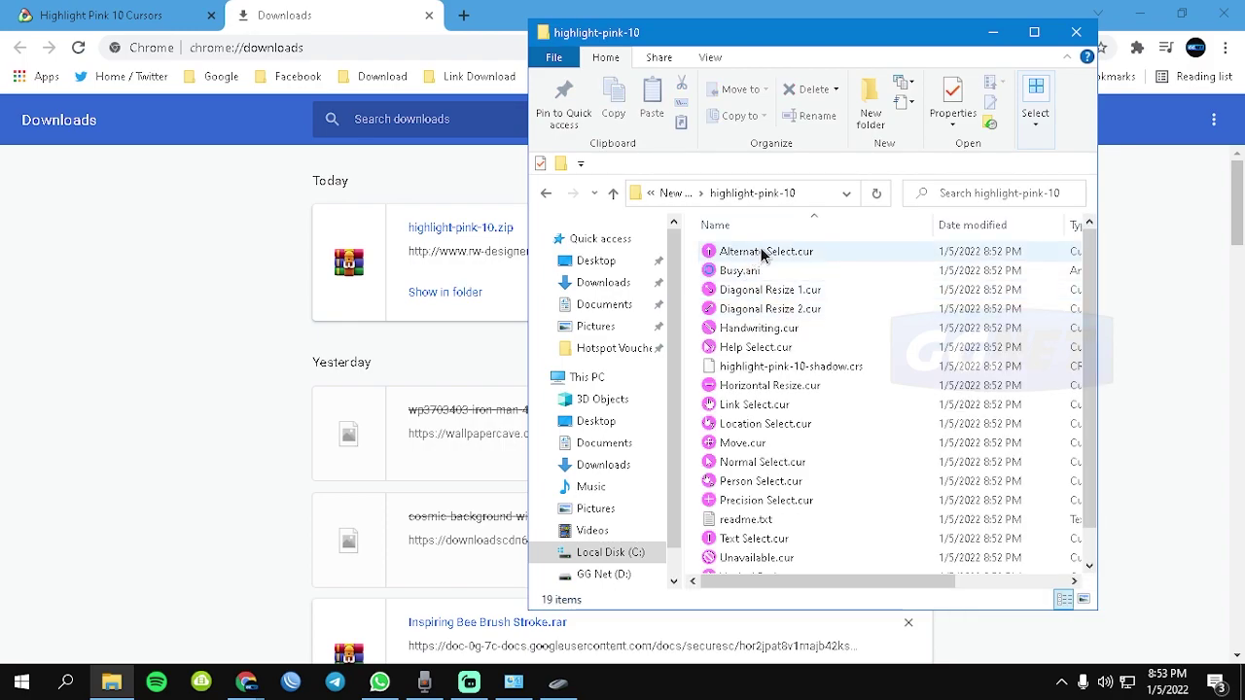
{"action": "left_click_drag", "start_coordinate": [1095, 348], "coordinate": [1039, 109]}
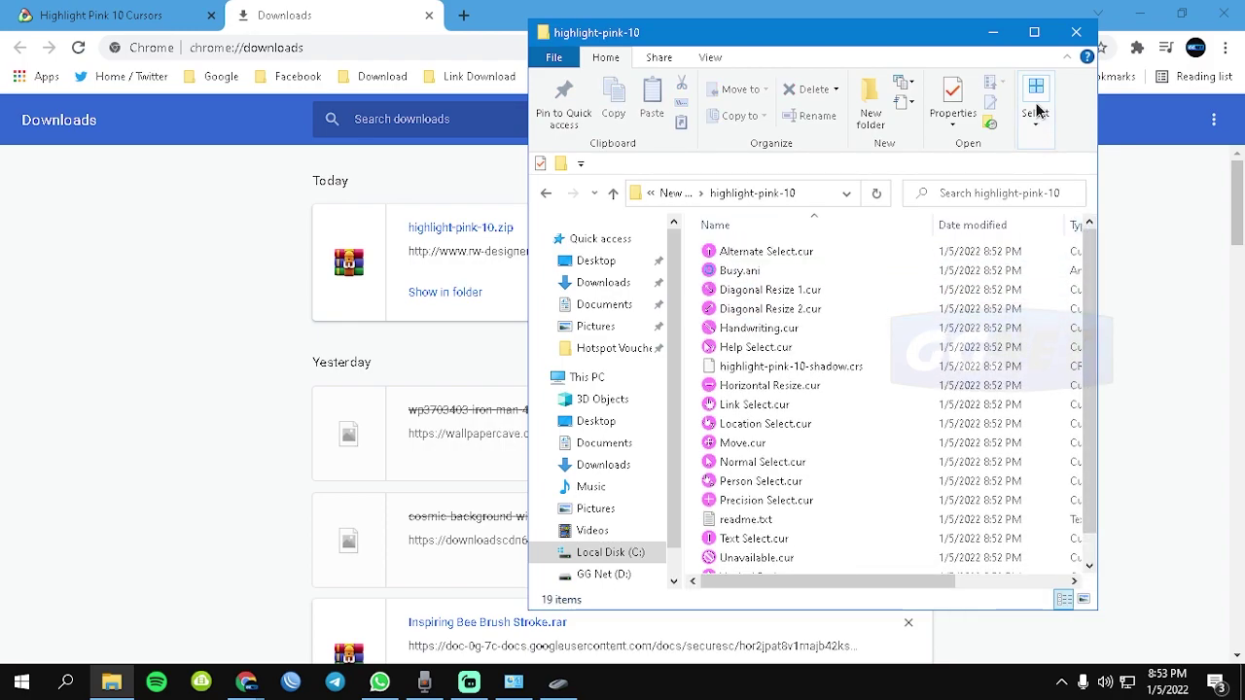
Step: Minimize Chrome and place the Mouse Properties dialog and the highlight-pink-10 folder window side by side
{"action": "left_click", "coordinate": [1140, 20]}
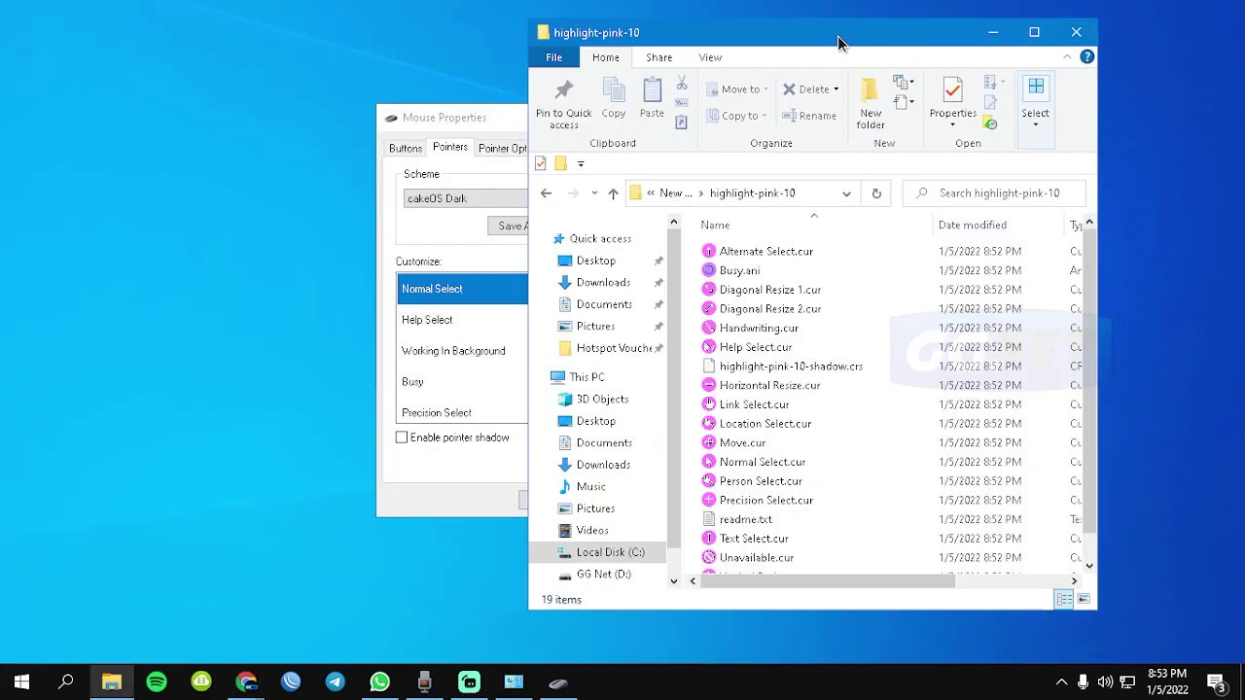
{"action": "left_click_drag", "start_coordinate": [837, 35], "coordinate": [1021, 32]}
{"action": "left_click_drag", "start_coordinate": [584, 115], "coordinate": [350, 97]}
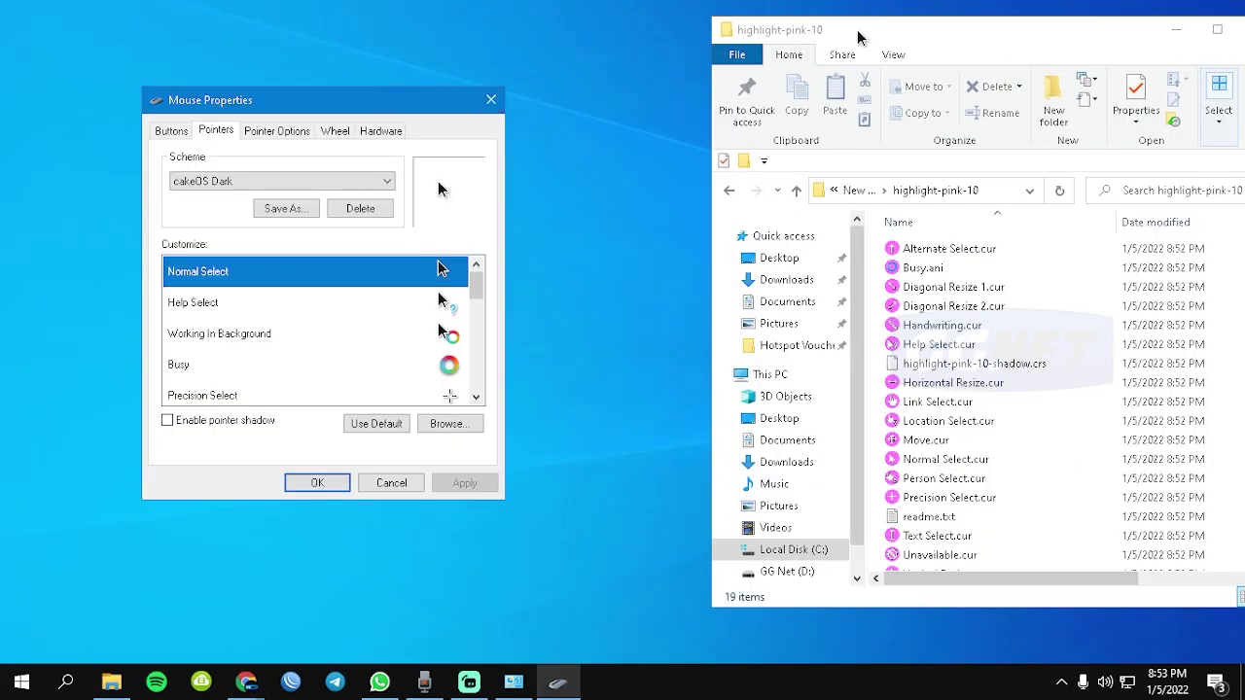
{"action": "left_click_drag", "start_coordinate": [858, 36], "coordinate": [667, 39]}
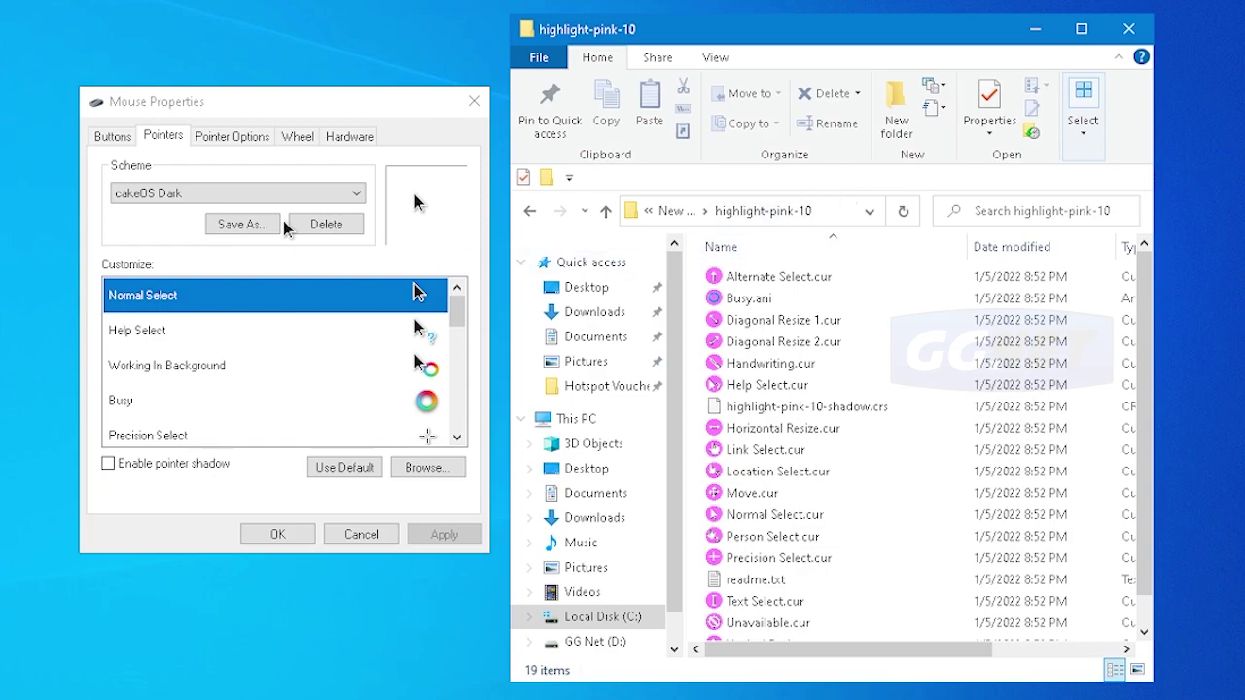
Step: Set the mouse pointer scheme to (None)
{"action": "left_click", "coordinate": [311, 198]}
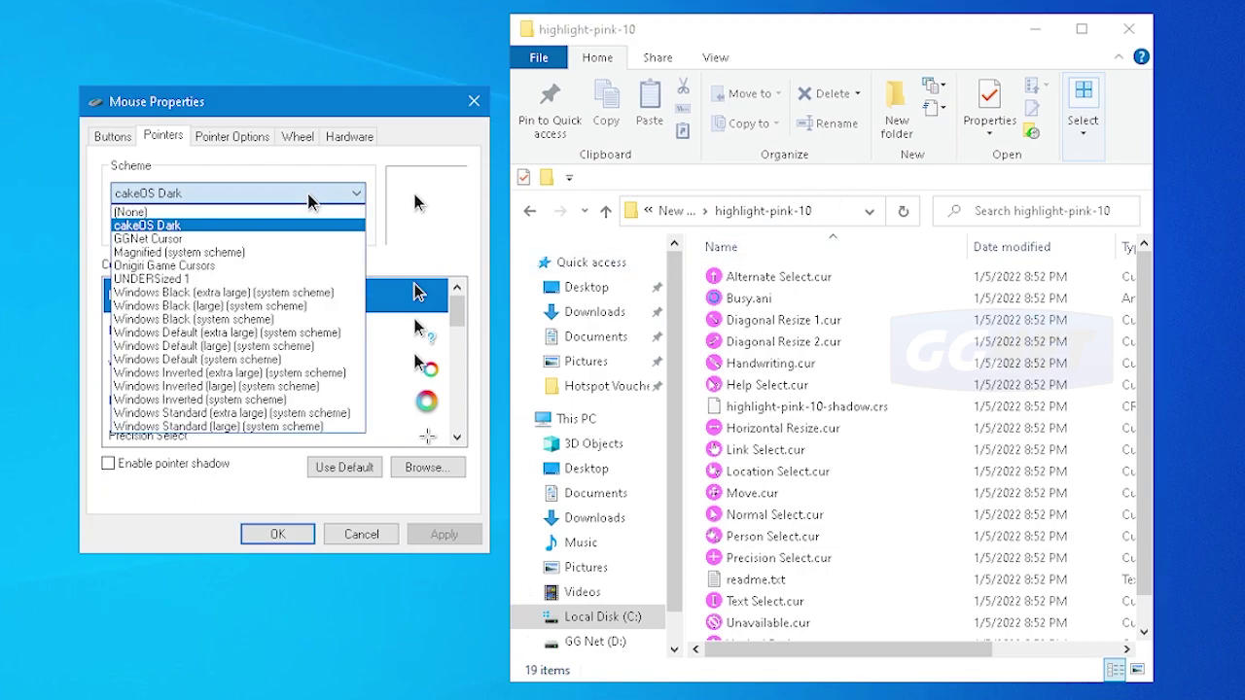
{"action": "left_click", "coordinate": [243, 191]}
{"action": "left_click", "coordinate": [243, 191]}
{"action": "left_click", "coordinate": [166, 213]}
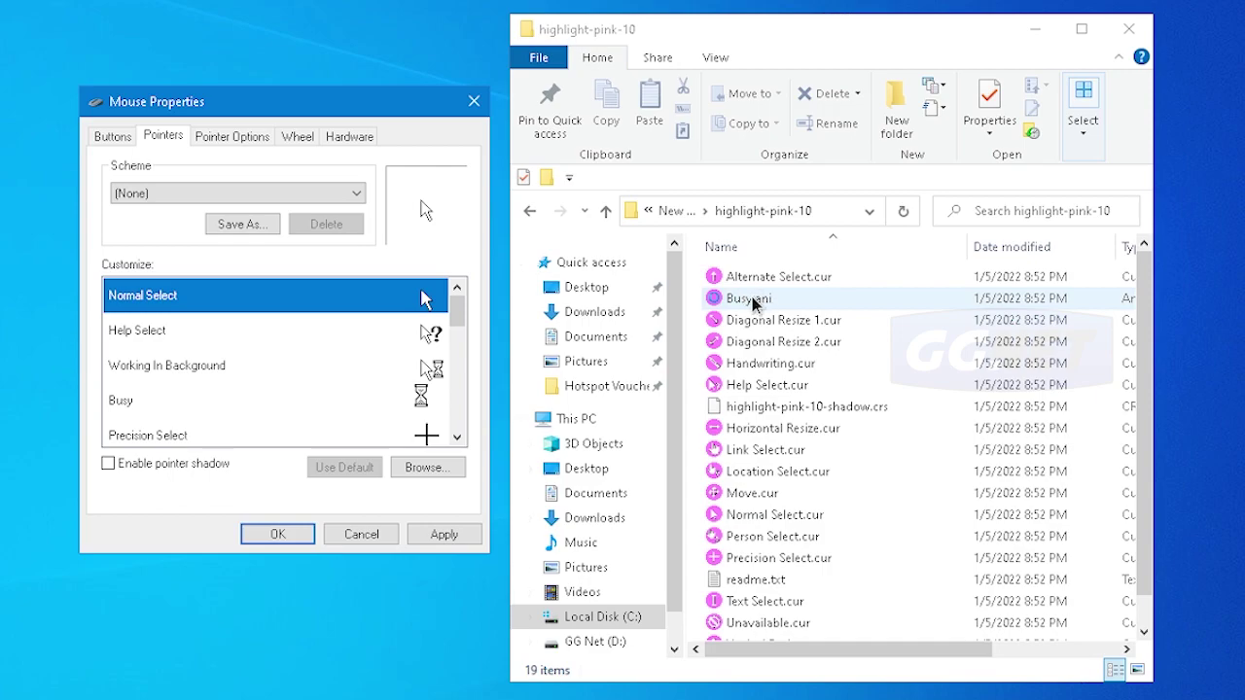
{"action": "mouse_move", "coordinate": [457, 309]}
{"action": "left_mouse_down"}
{"action": "mouse_move", "coordinate": [457, 331]}
{"action": "mouse_move", "coordinate": [457, 309]}
{"action": "left_mouse_up"}
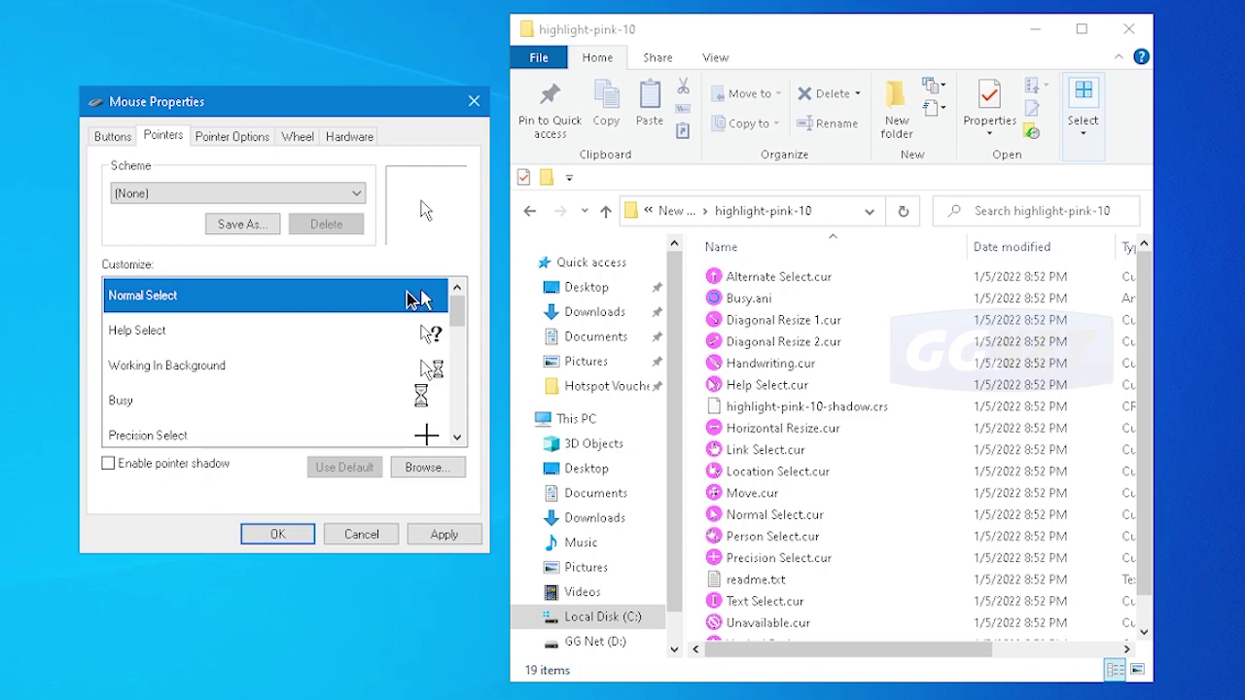
{"action": "left_click_drag", "start_coordinate": [1141, 350], "coordinate": [1137, 252]}
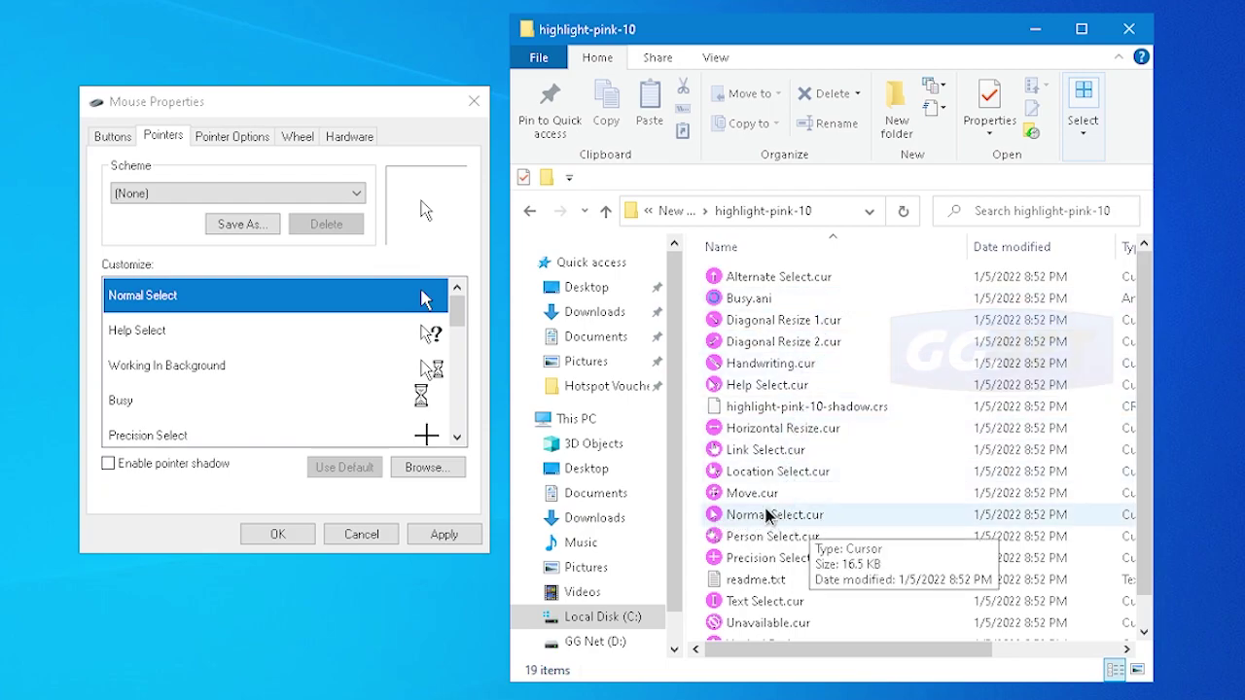
Step: Open the cursor file browser for Normal Select and show the full path of the highlight-pink-10 folder beside it
{"action": "left_click", "coordinate": [332, 295]}
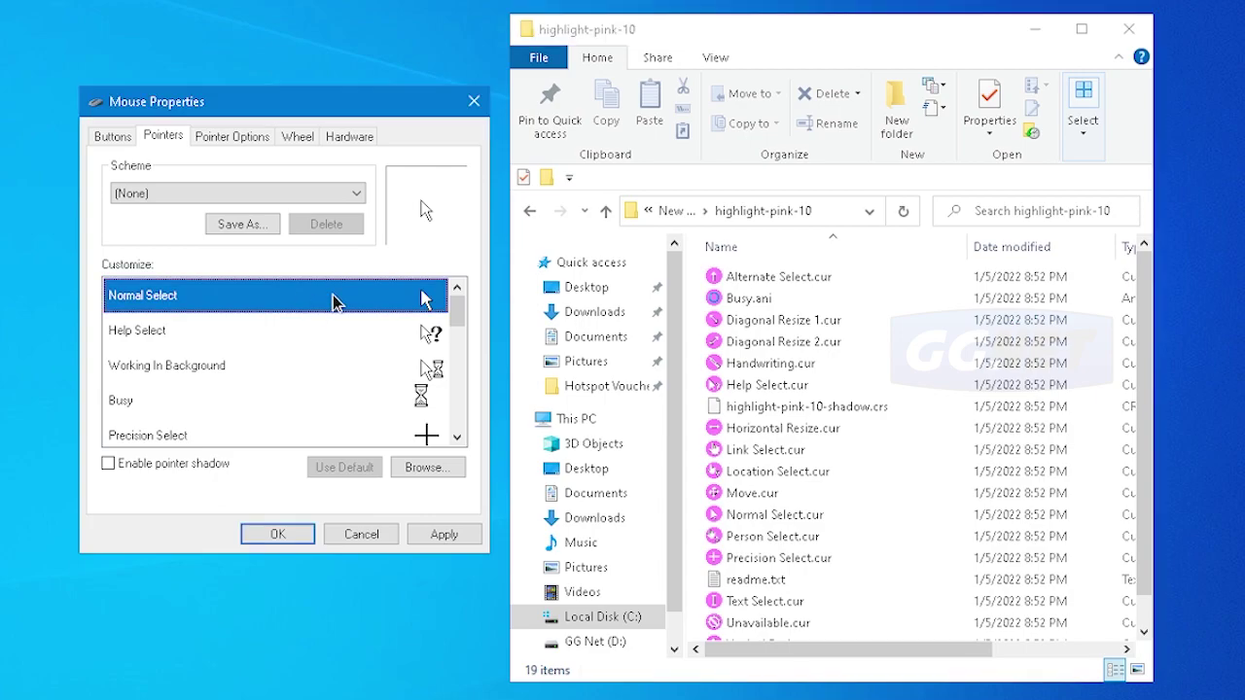
{"action": "left_click", "coordinate": [446, 471]}
{"action": "left_click_drag", "start_coordinate": [428, 134], "coordinate": [294, 71]}
{"action": "left_click_drag", "start_coordinate": [688, 29], "coordinate": [779, 42]}
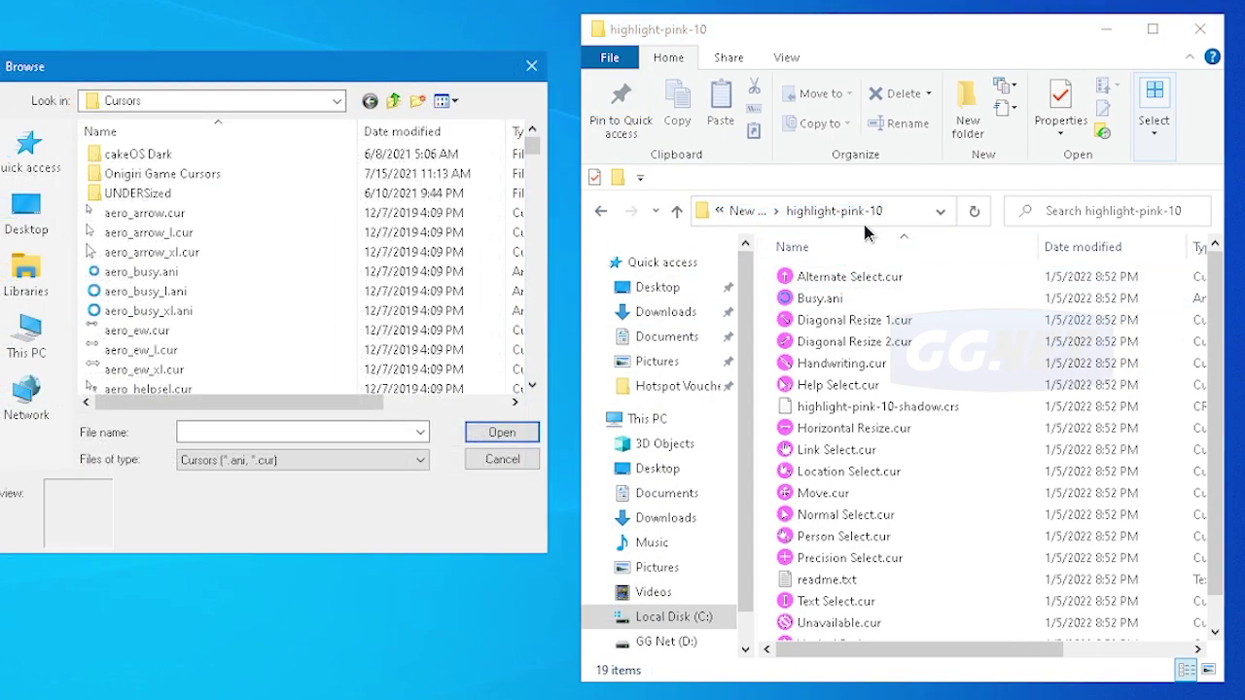
{"action": "left_click", "coordinate": [897, 211]}
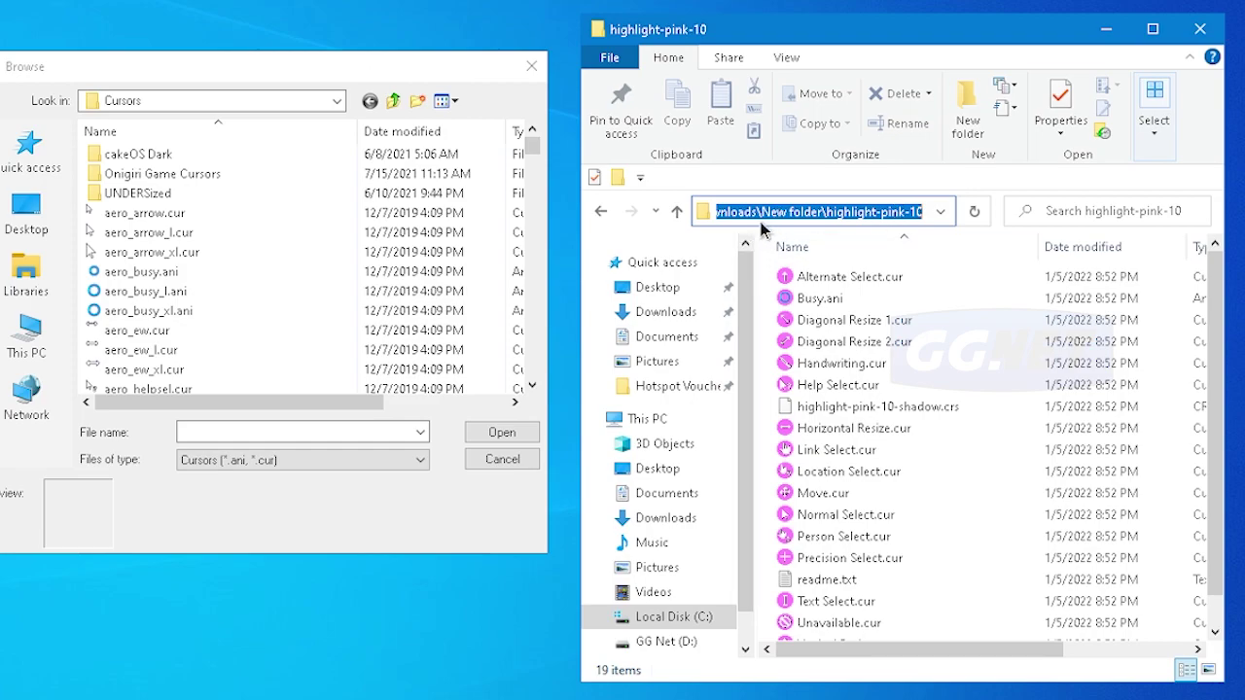
{"action": "key", "text": "Home"}
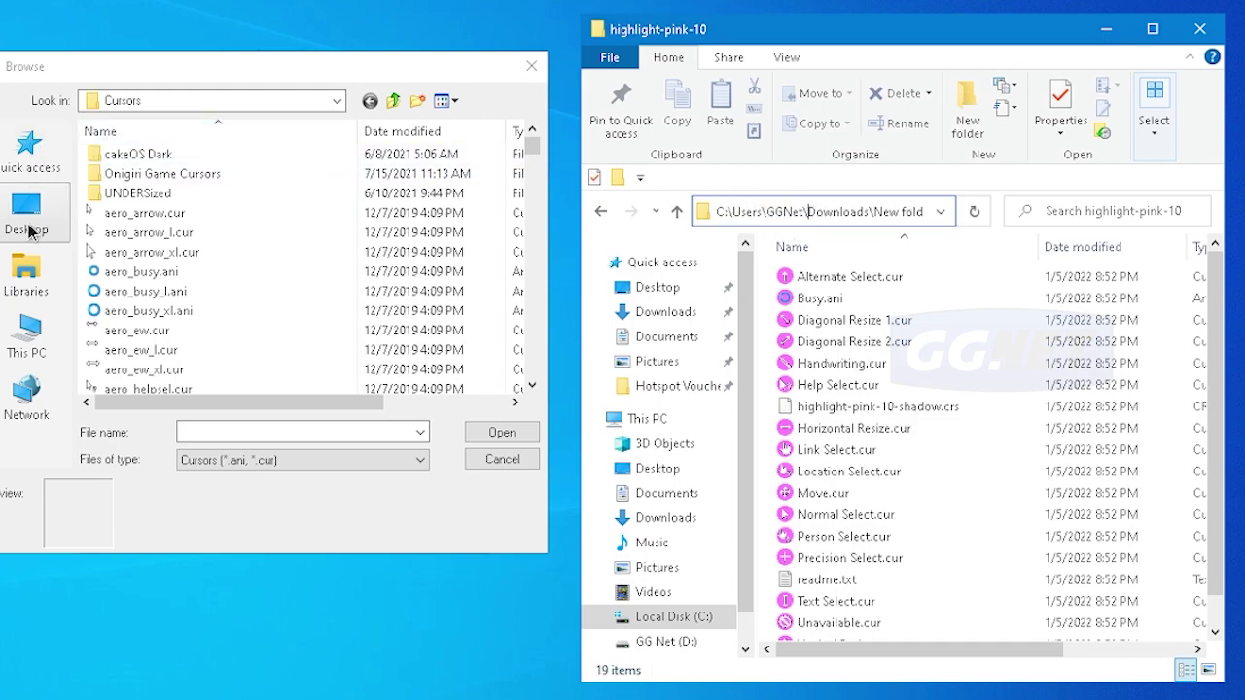
Step: Navigate the cursor file browser to the highlight-pink-10 folder inside New folder in Downloads
{"action": "left_click", "coordinate": [27, 280]}
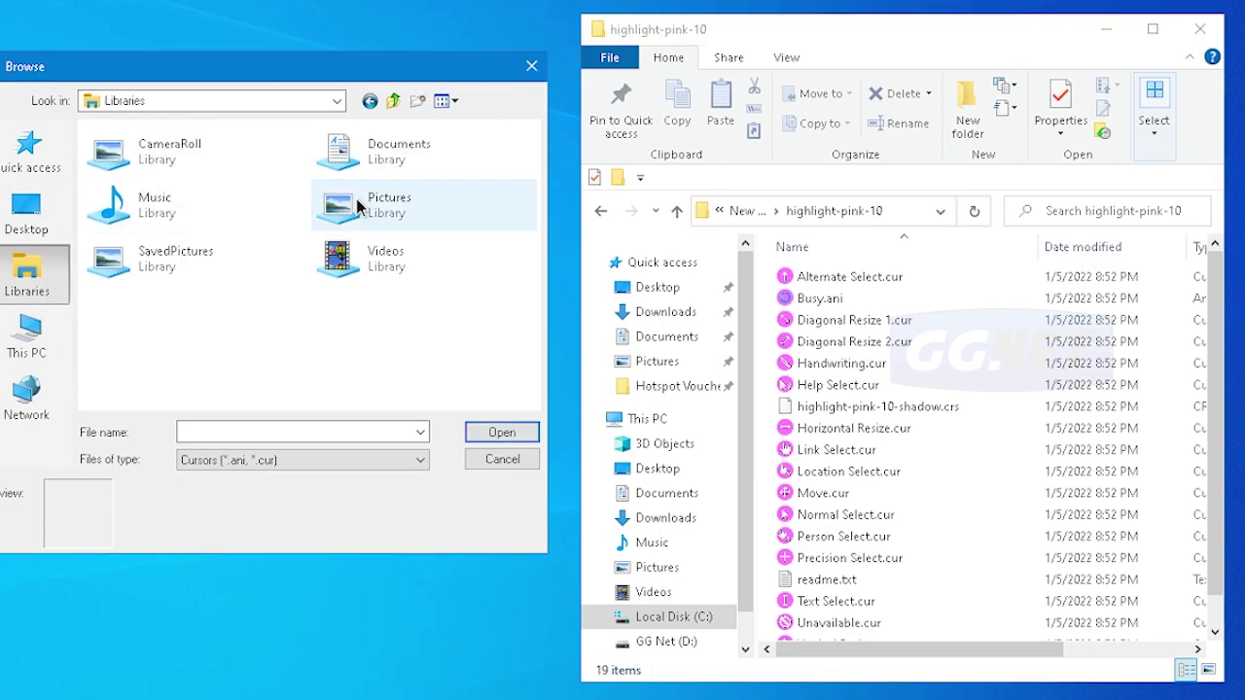
{"action": "left_click", "coordinate": [27, 336]}
{"action": "double_click", "coordinate": [244, 273]}
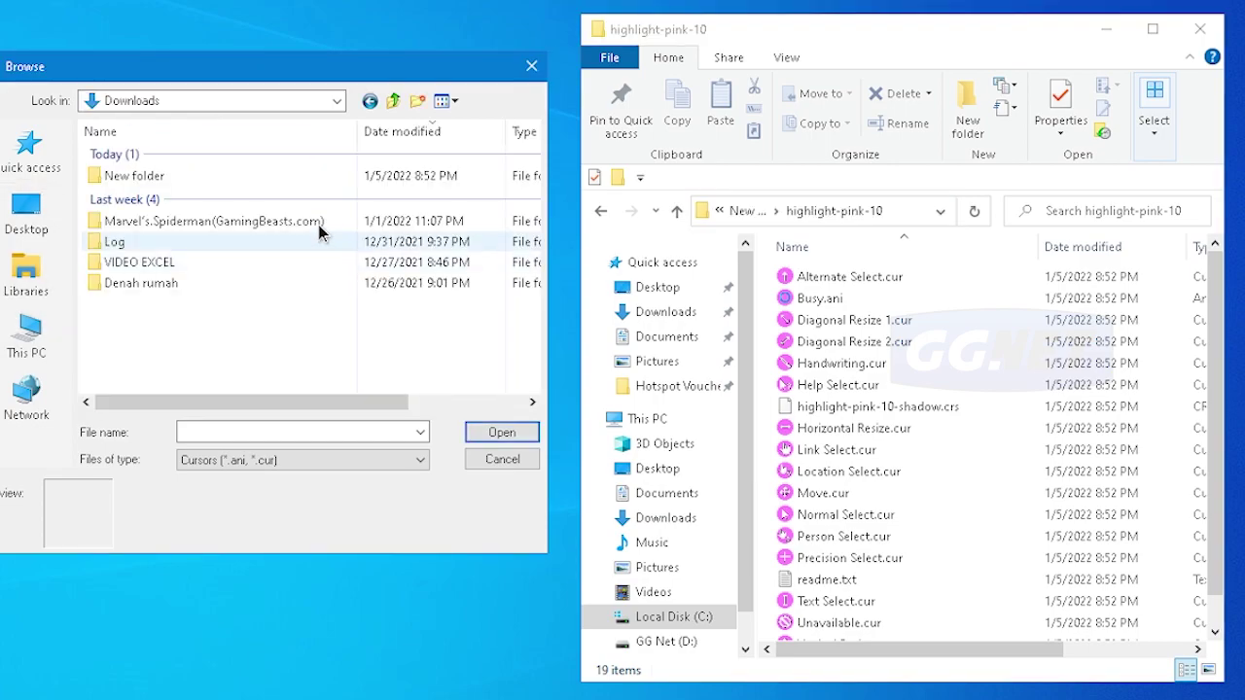
{"action": "left_click", "coordinate": [211, 175]}
{"action": "double_click", "coordinate": [211, 175]}
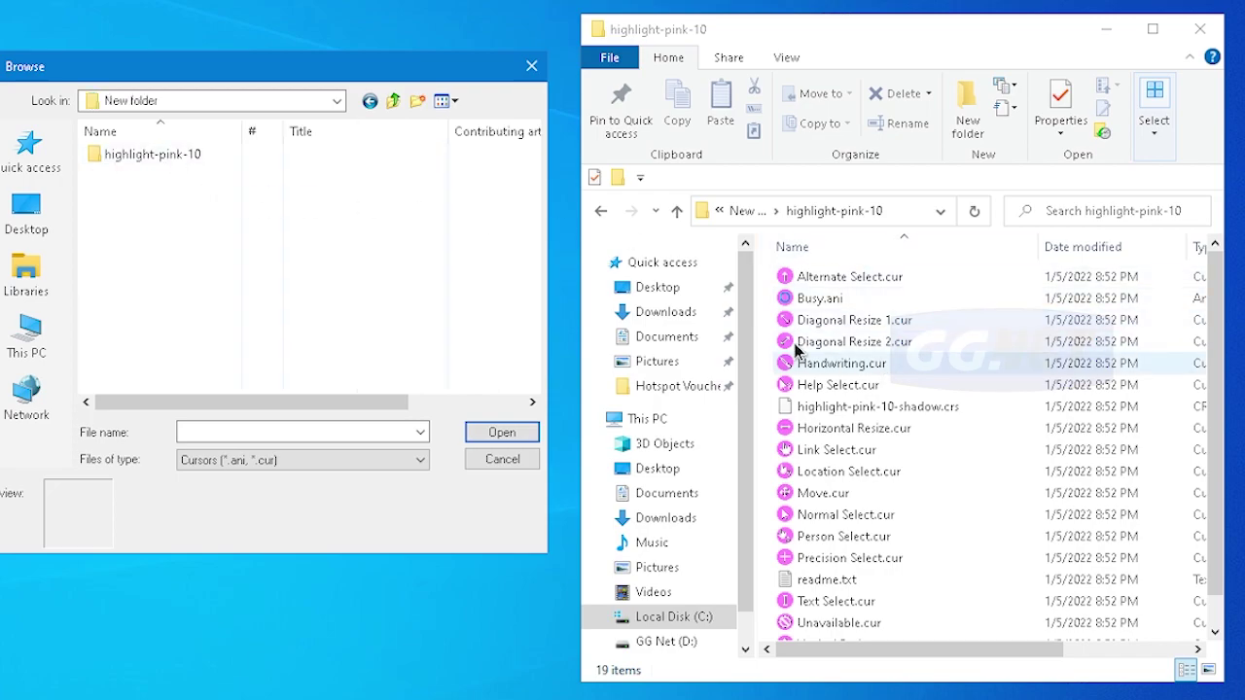
{"action": "double_click", "coordinate": [120, 152]}
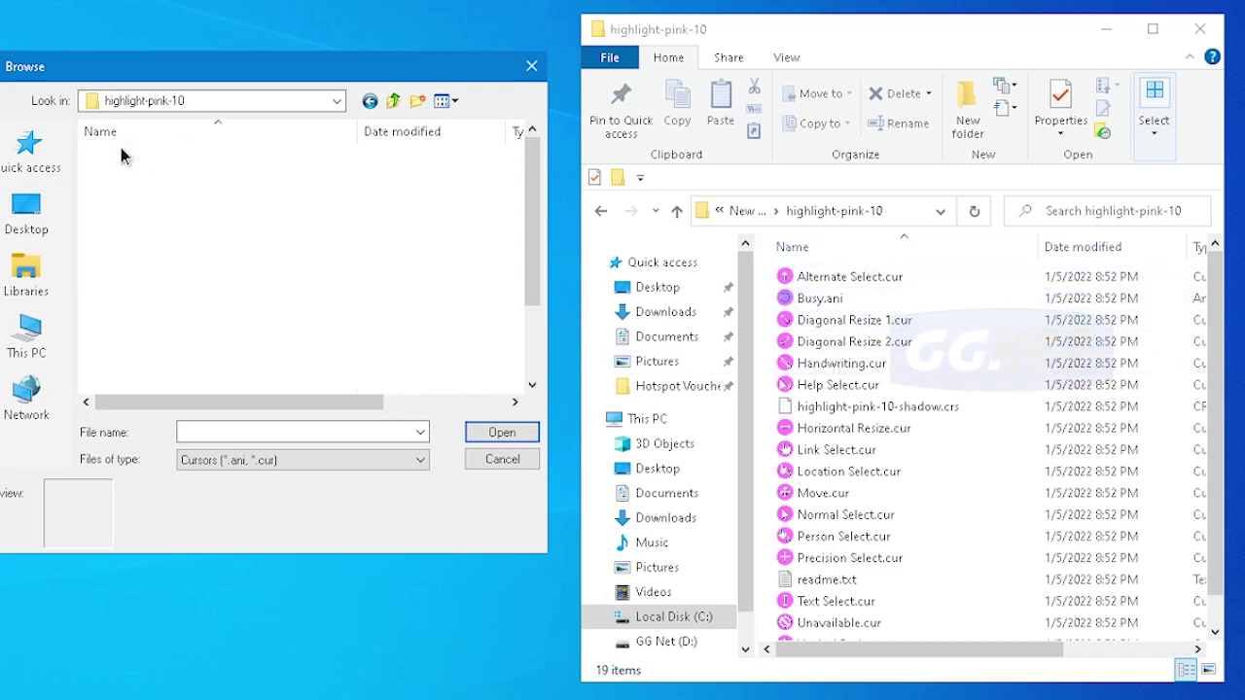
Step: Assign Normal Select.cur to the Normal Select pointer and apply the change
{"action": "left_click_drag", "start_coordinate": [534, 205], "coordinate": [534, 233]}
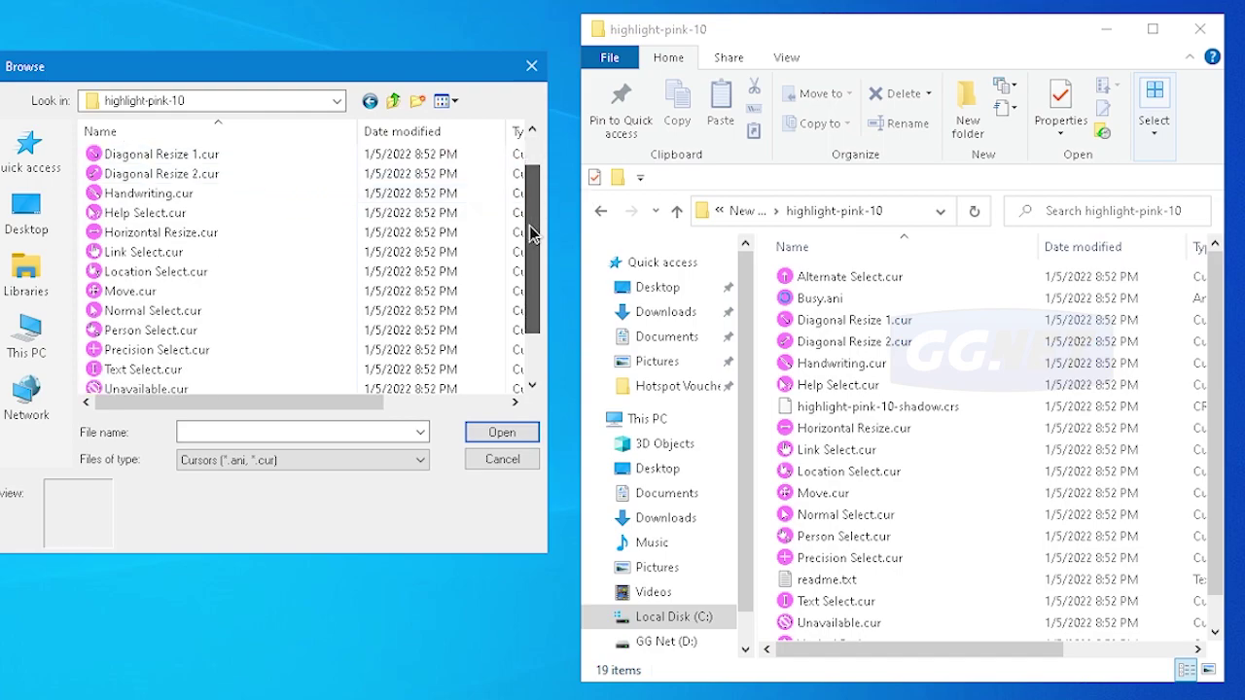
{"action": "left_click", "coordinate": [282, 310]}
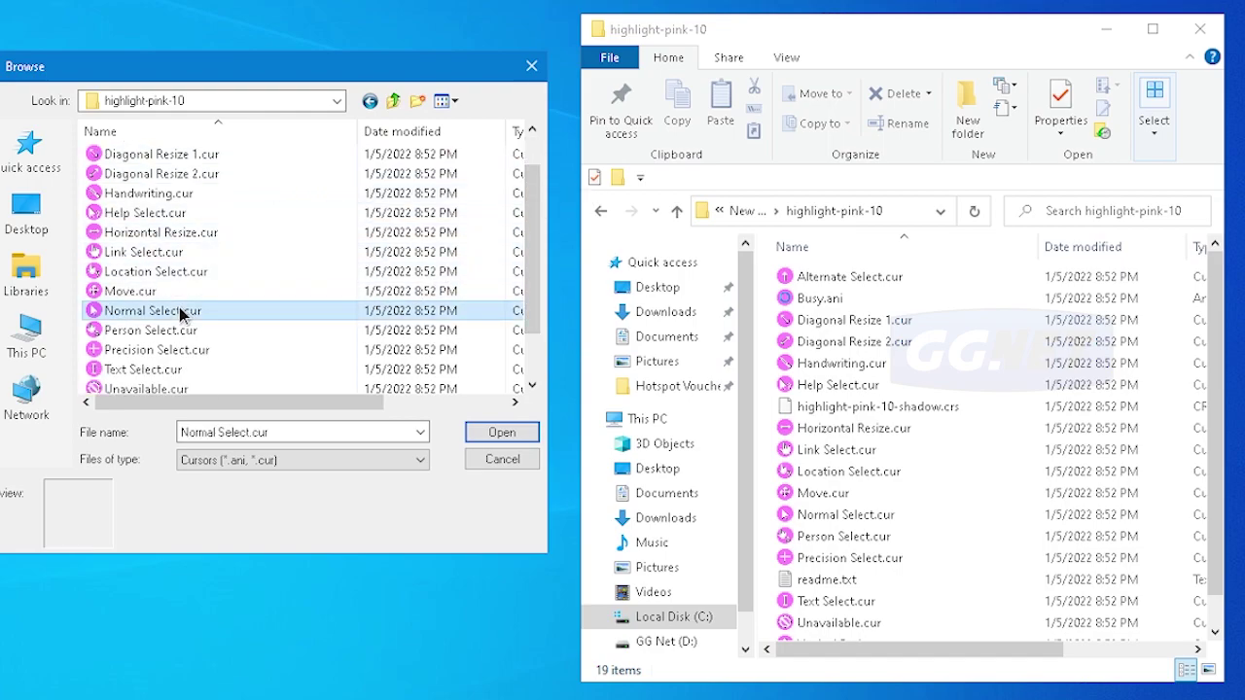
{"action": "left_click", "coordinate": [502, 432]}
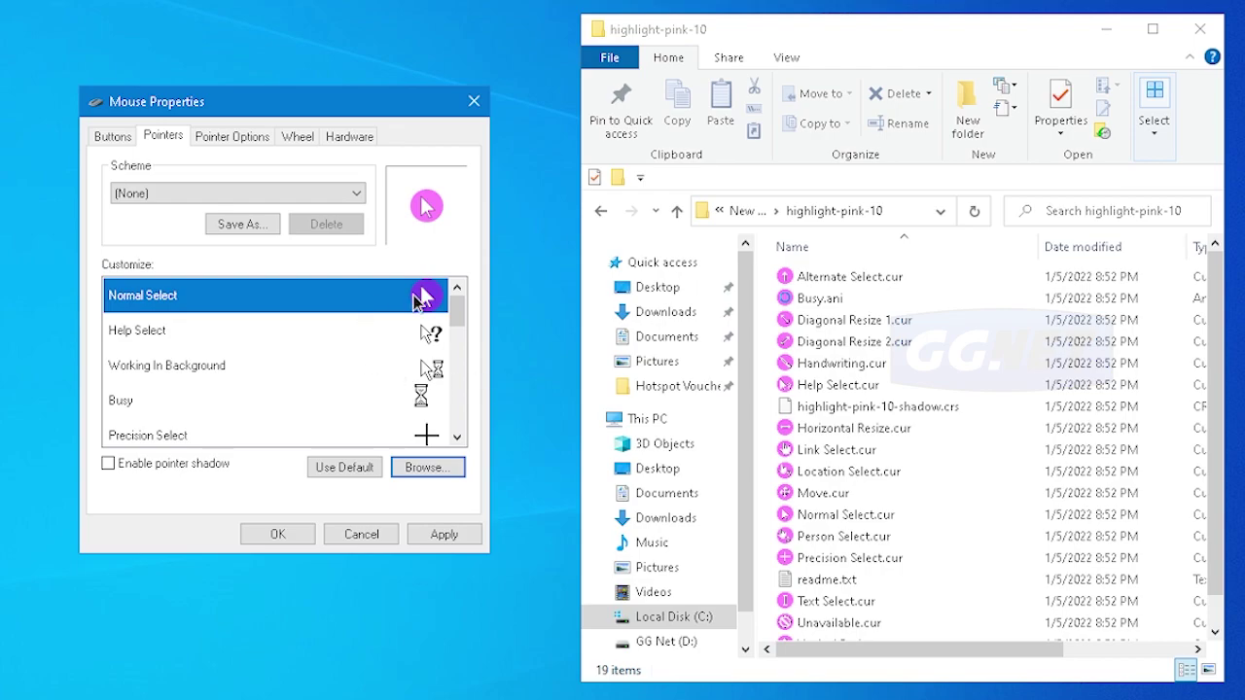
{"action": "left_click", "coordinate": [447, 535]}
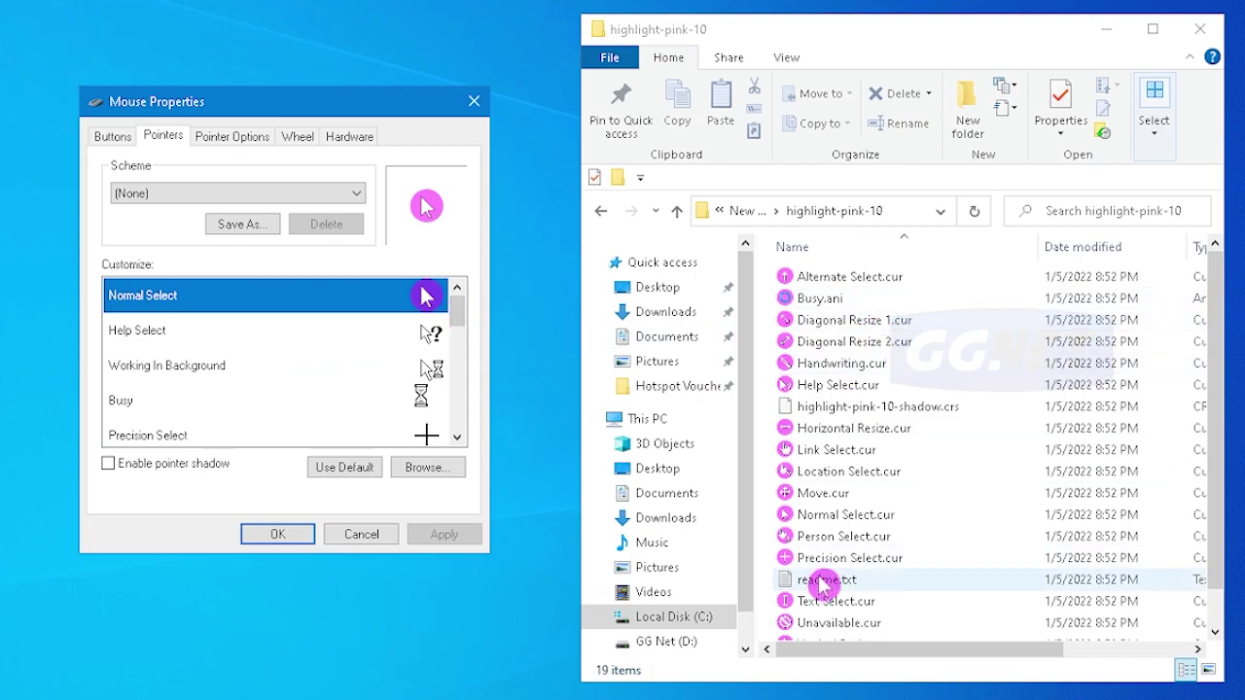
Step: Assign Help Select.cur from the highlight-pink-10 folder to the Help Select pointer
{"action": "left_click", "coordinate": [142, 336]}
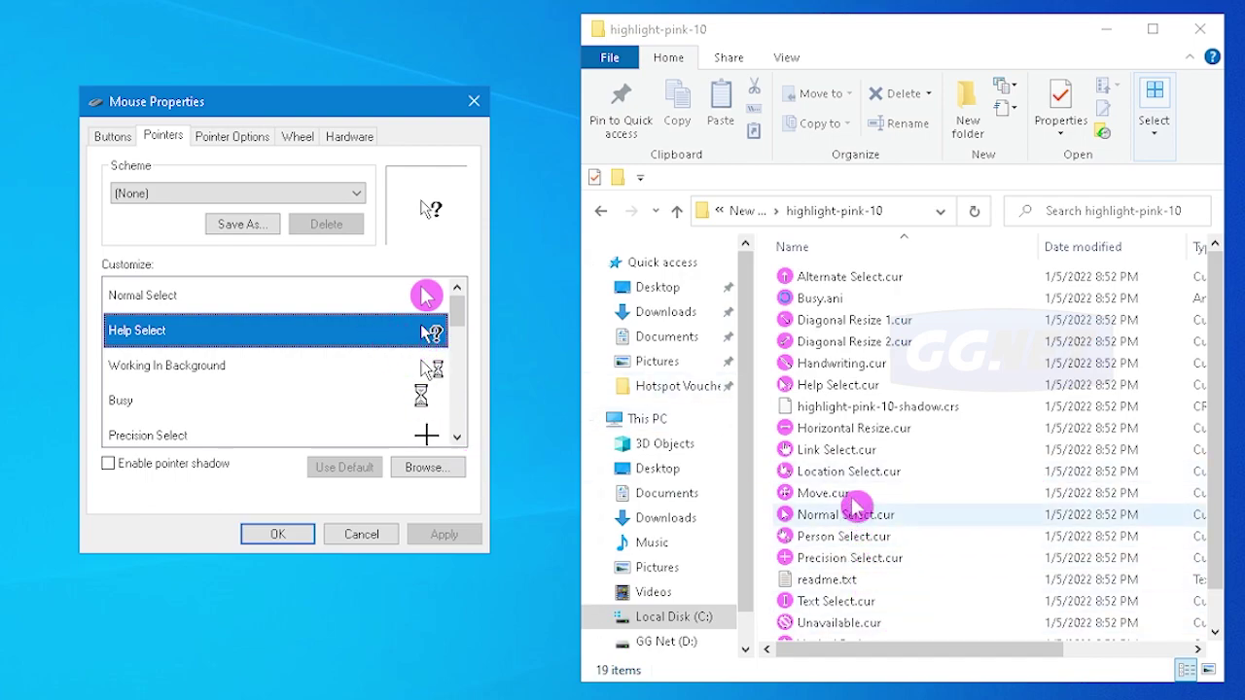
{"action": "left_click_drag", "start_coordinate": [1211, 381], "coordinate": [1210, 497]}
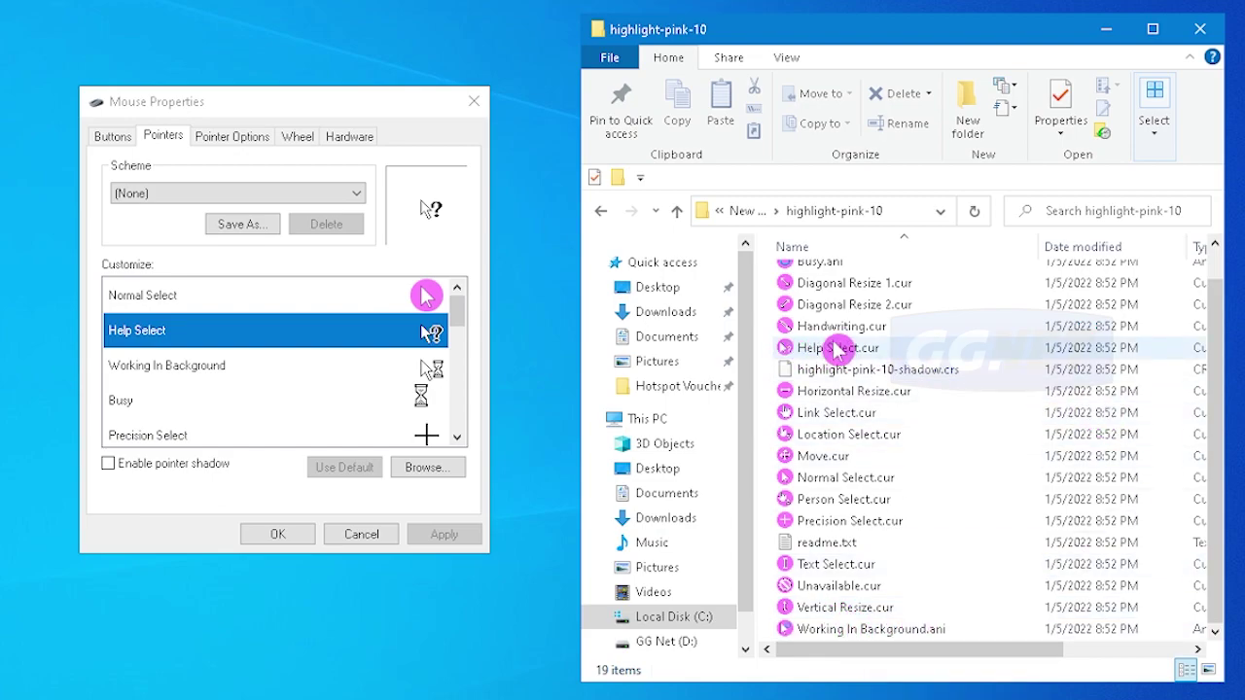
{"action": "double_click", "coordinate": [378, 335]}
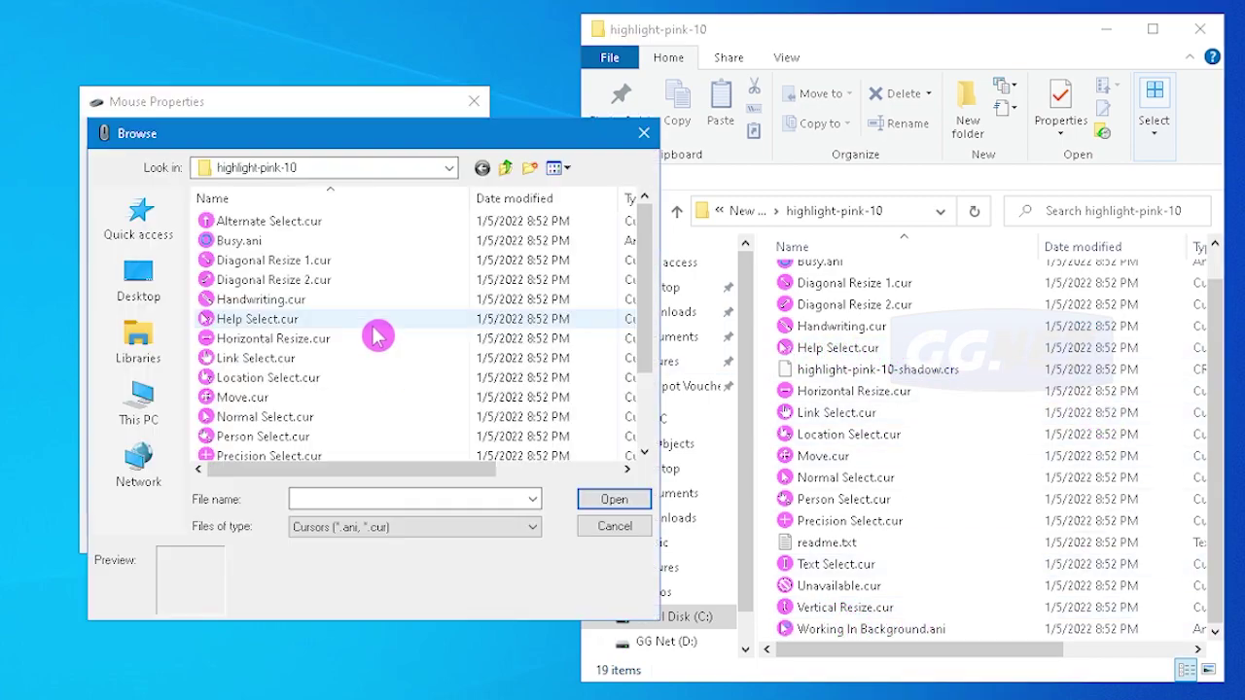
{"action": "left_click_drag", "start_coordinate": [653, 288], "coordinate": [638, 318]}
{"action": "left_click", "coordinate": [284, 288]}
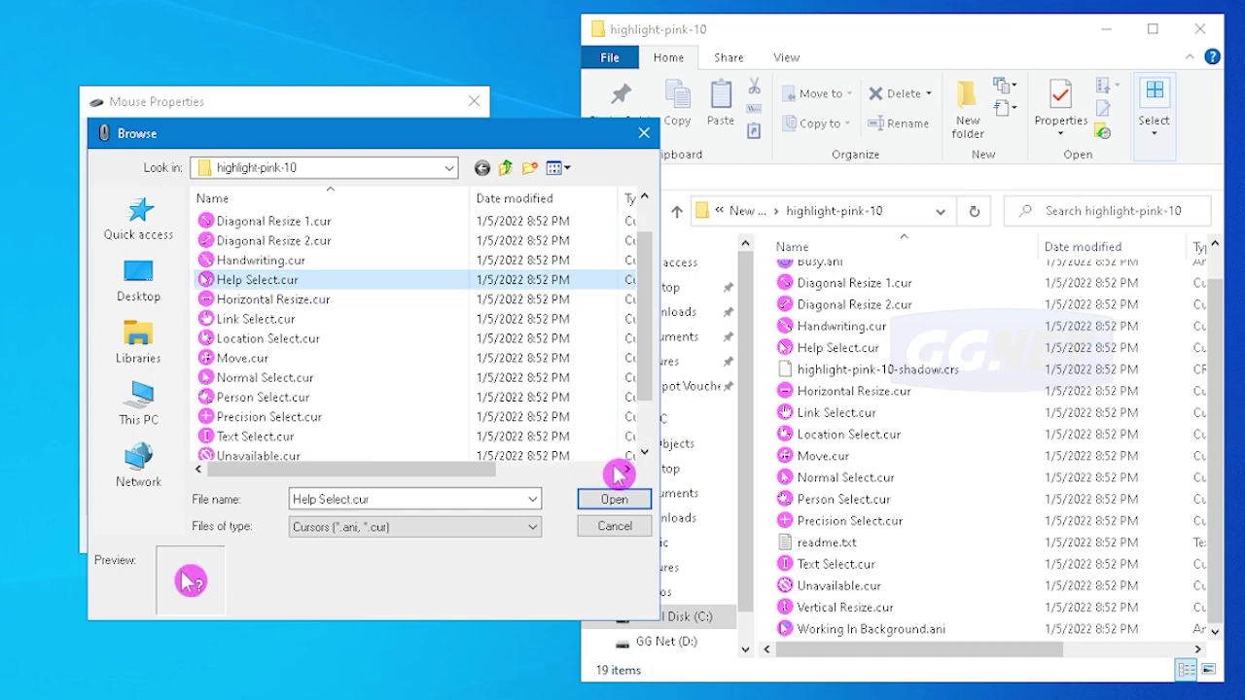
{"action": "left_click", "coordinate": [622, 499]}
Step: Assign Working In Background.ani from the highlight-pink-10 folder to the Working In Background pointer
{"action": "left_click", "coordinate": [338, 370]}
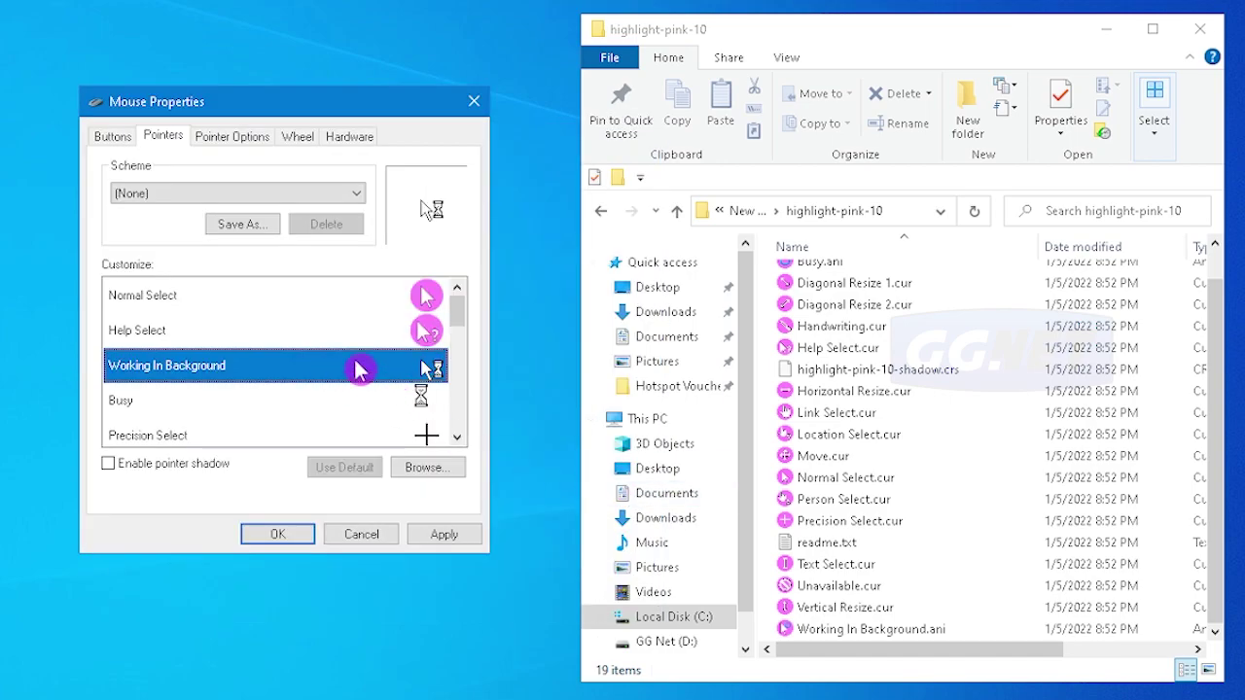
{"action": "double_click", "coordinate": [360, 369]}
{"action": "left_click_drag", "start_coordinate": [648, 298], "coordinate": [644, 399]}
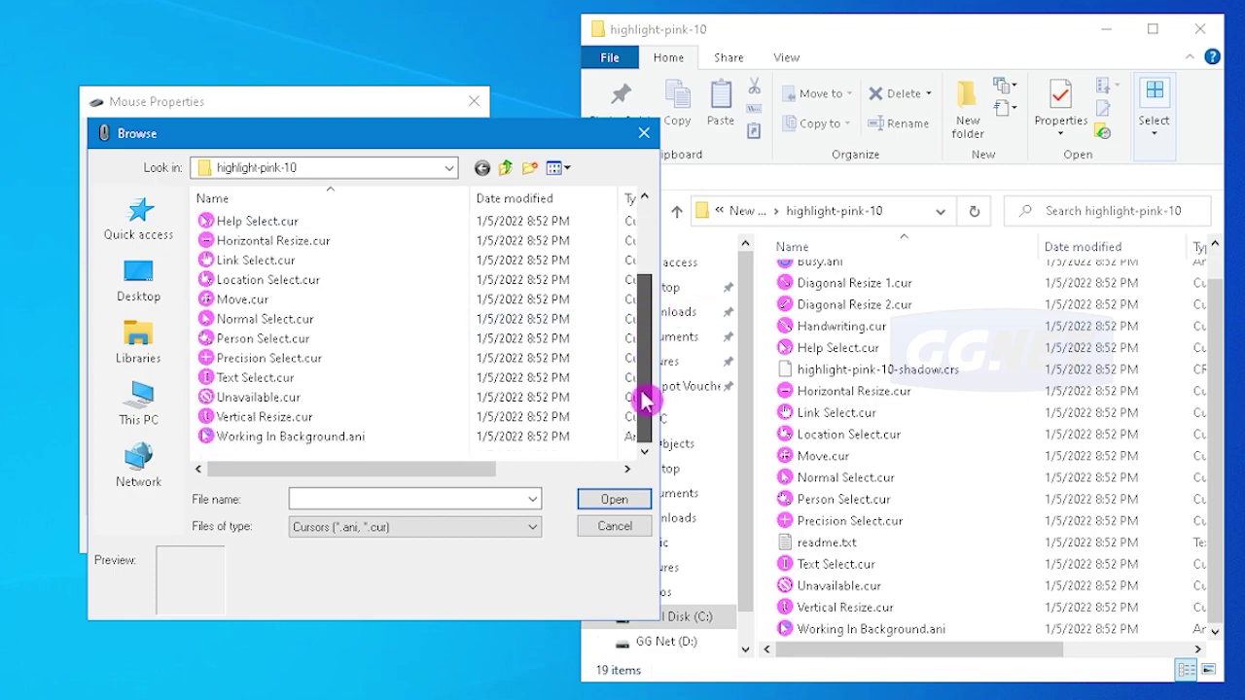
{"action": "left_click", "coordinate": [284, 438]}
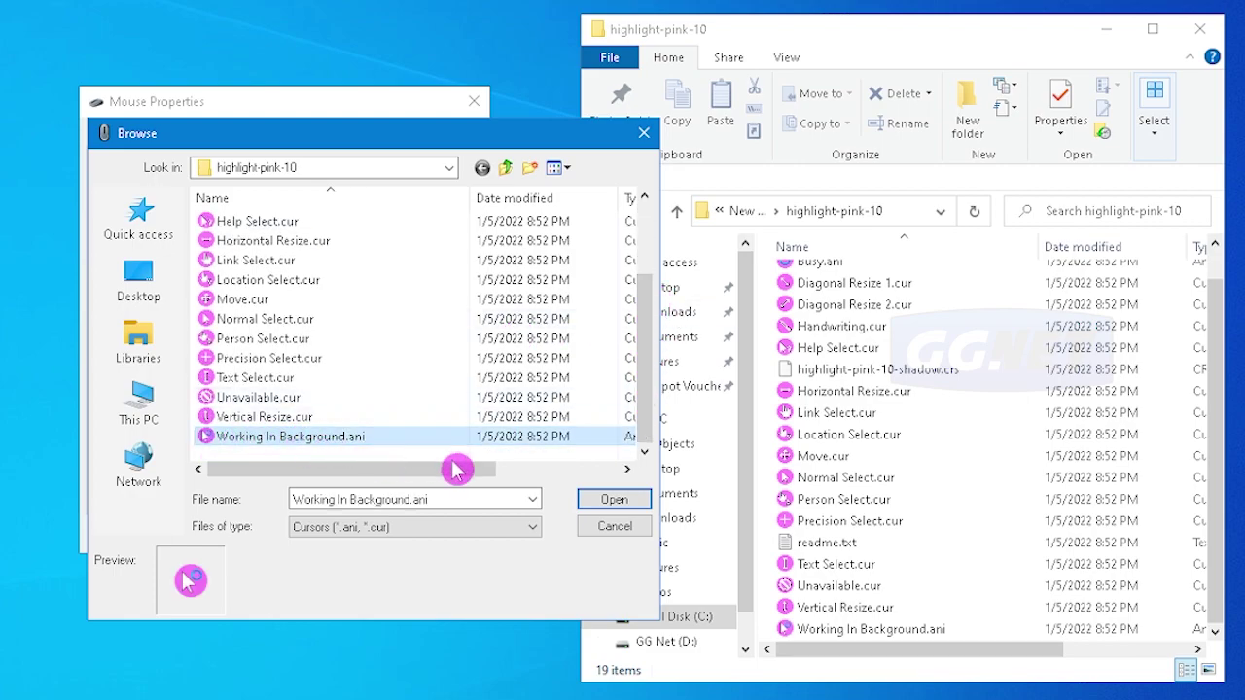
{"action": "left_click", "coordinate": [612, 499]}
Step: Assign Busy.ani from the highlight-pink-10 folder to the Busy pointer
{"action": "left_click", "coordinate": [328, 399]}
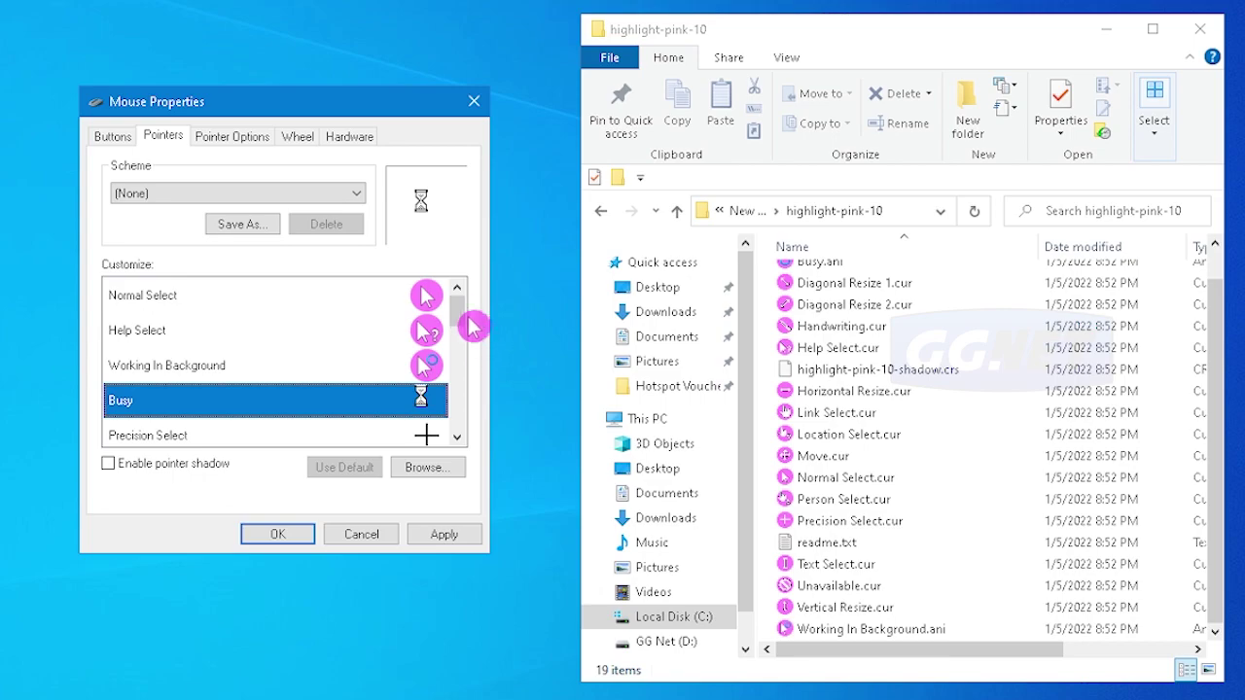
{"action": "scroll", "coordinate": [471, 328], "scroll_direction": "down", "scroll_amount": 2}
{"action": "double_click", "coordinate": [255, 329]}
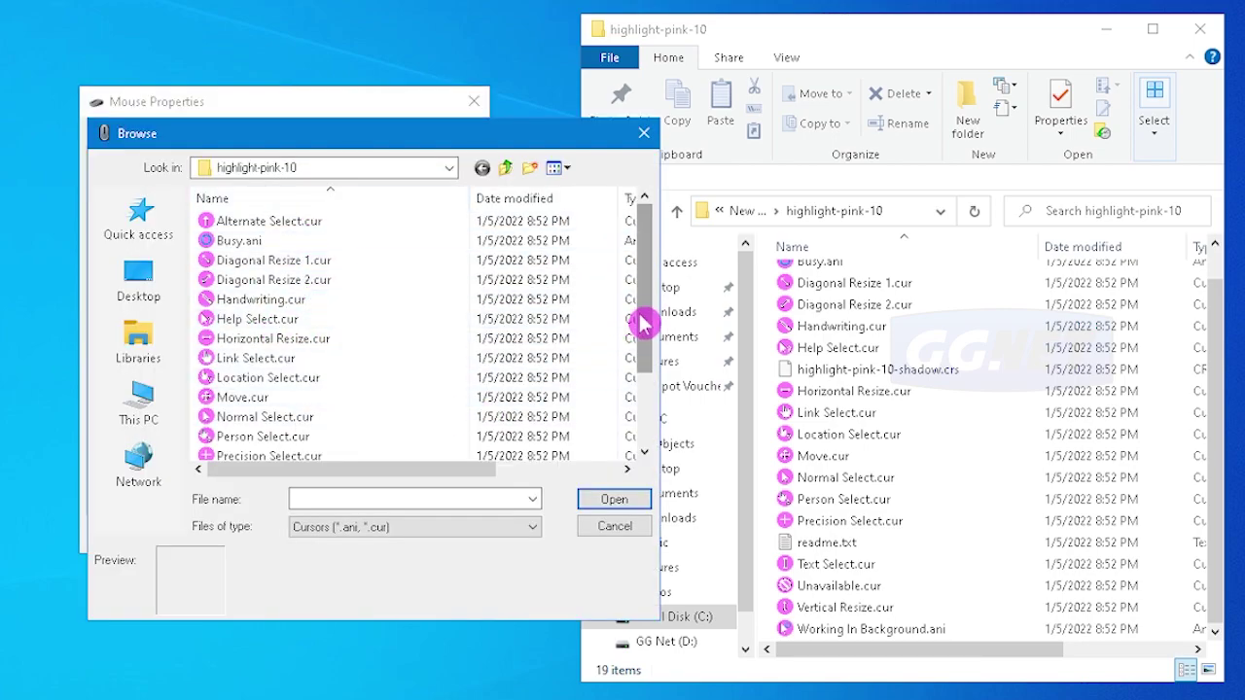
{"action": "mouse_move", "coordinate": [644, 325]}
{"action": "left_mouse_down"}
{"action": "mouse_move", "coordinate": [636, 411]}
{"action": "mouse_move", "coordinate": [647, 325]}
{"action": "left_mouse_up"}
{"action": "left_click", "coordinate": [466, 240]}
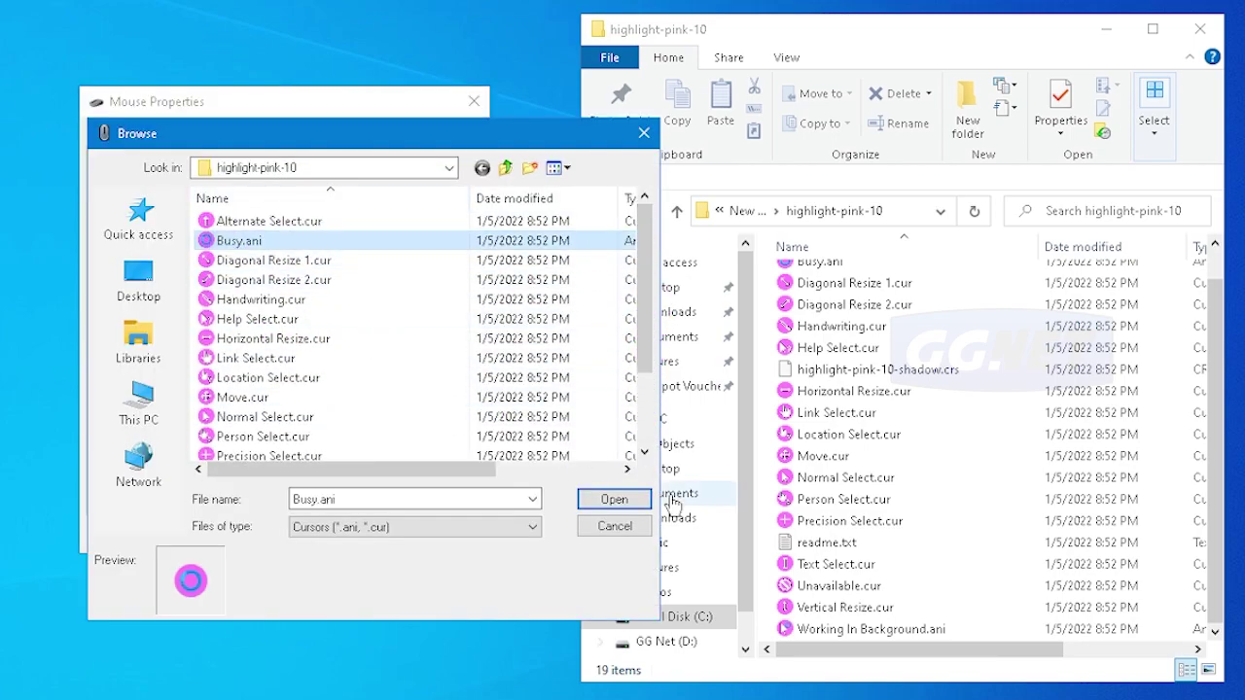
{"action": "left_click", "coordinate": [614, 499]}
Step: Assign Precision Select.cur from the highlight-pink-10 folder to the Precision Select pointer
{"action": "left_click", "coordinate": [239, 371]}
{"action": "double_click", "coordinate": [285, 372]}
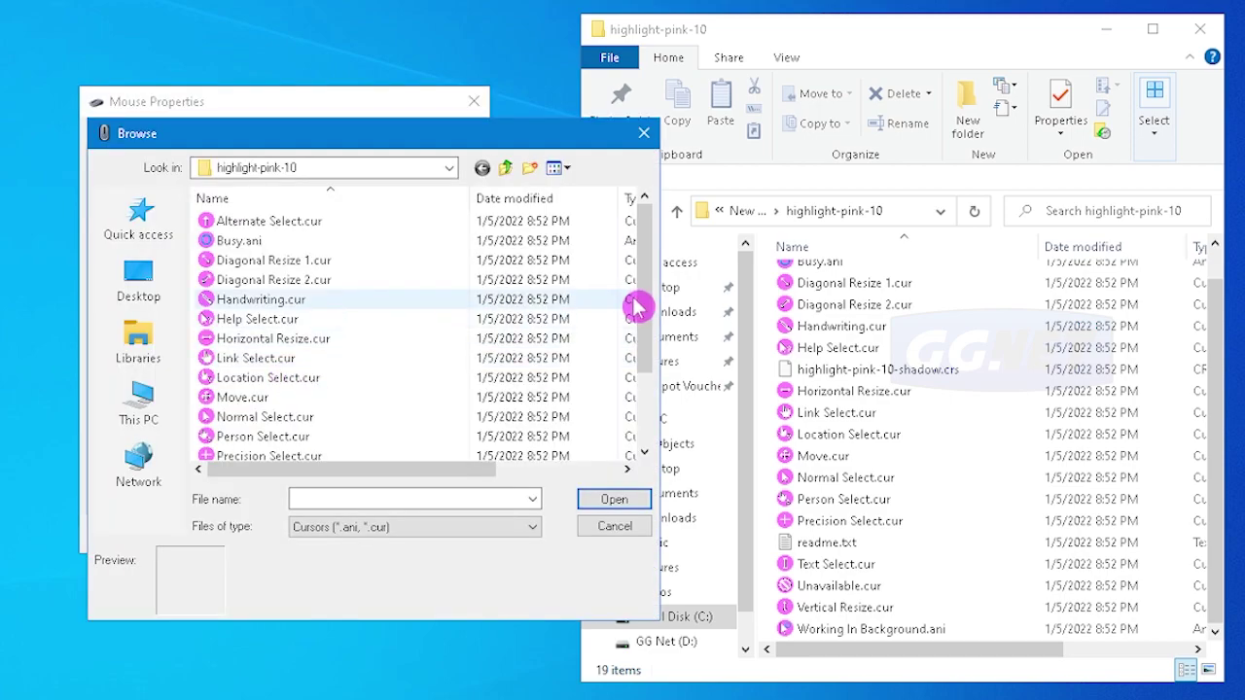
{"action": "mouse_move", "coordinate": [640, 307]}
{"action": "left_mouse_down"}
{"action": "mouse_move", "coordinate": [636, 389]}
{"action": "mouse_move", "coordinate": [646, 313]}
{"action": "left_mouse_up"}
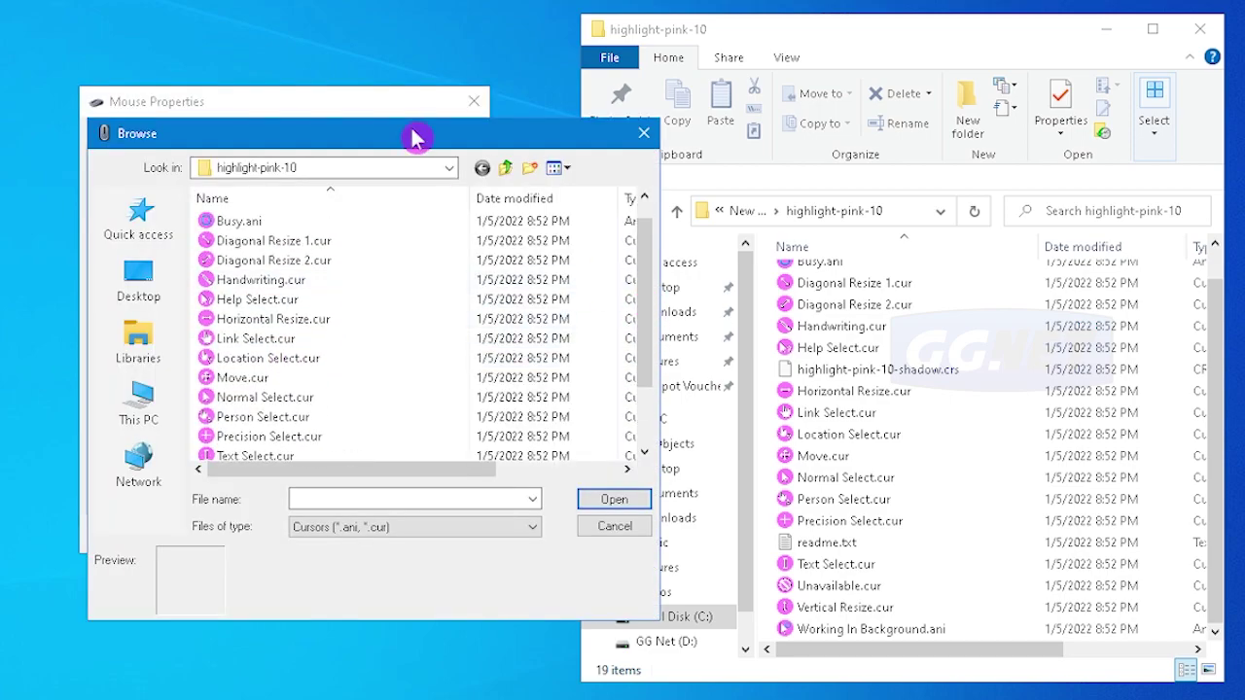
{"action": "left_click_drag", "start_coordinate": [411, 136], "coordinate": [813, 83]}
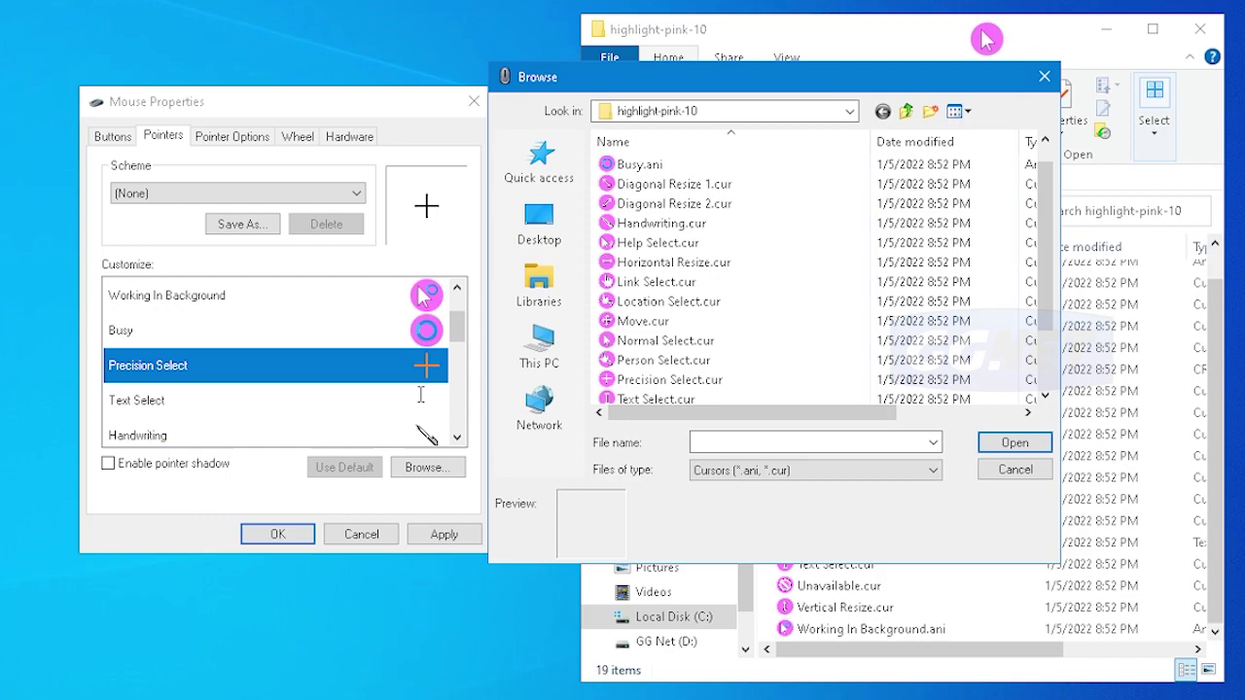
{"action": "left_click_drag", "start_coordinate": [1046, 221], "coordinate": [1044, 292]}
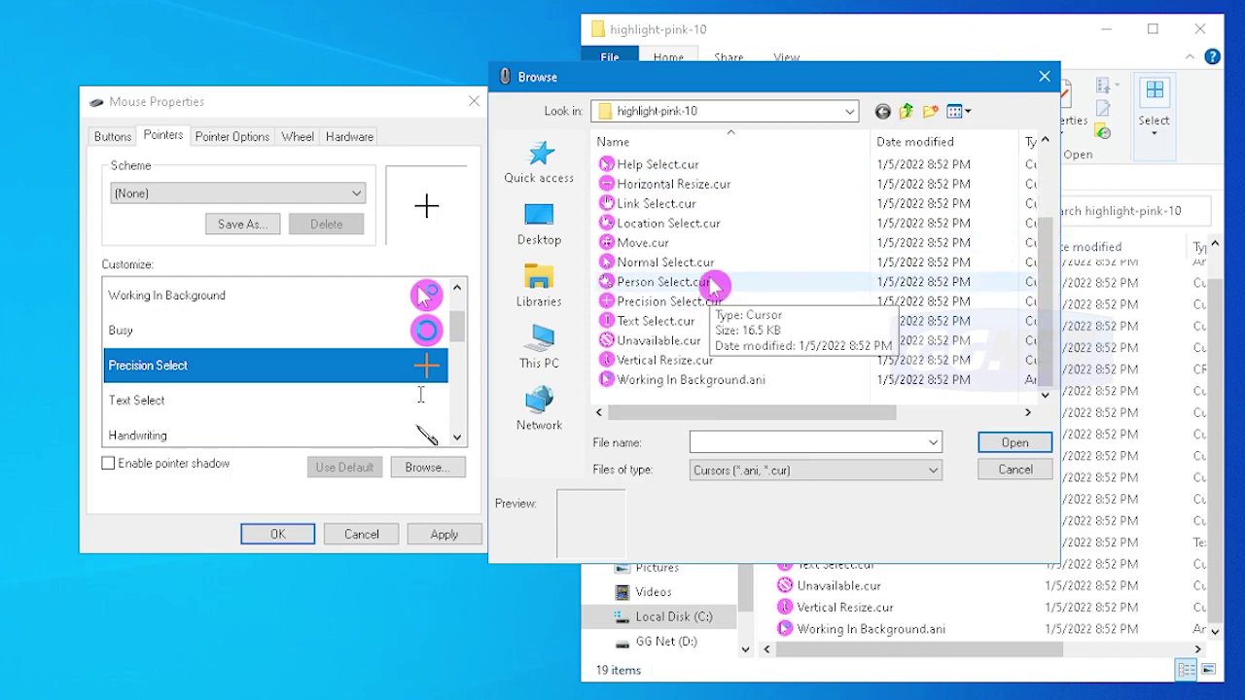
{"action": "left_click", "coordinate": [669, 301]}
{"action": "left_click", "coordinate": [1016, 443]}
Step: Assign Text Select.cur from the highlight-pink-10 folder to the Text Select pointer
{"action": "double_click", "coordinate": [424, 395]}
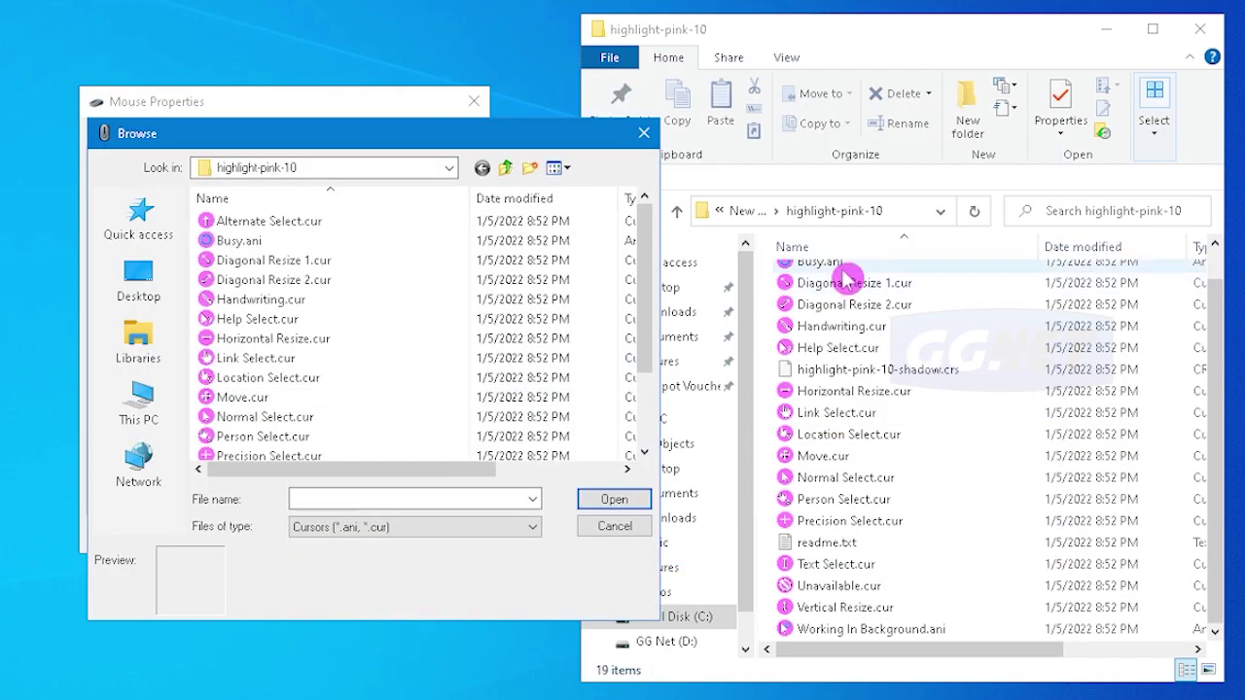
{"action": "left_click_drag", "start_coordinate": [539, 136], "coordinate": [919, 72]}
{"action": "left_click_drag", "start_coordinate": [1011, 236], "coordinate": [1018, 333]}
{"action": "left_click", "coordinate": [933, 317]}
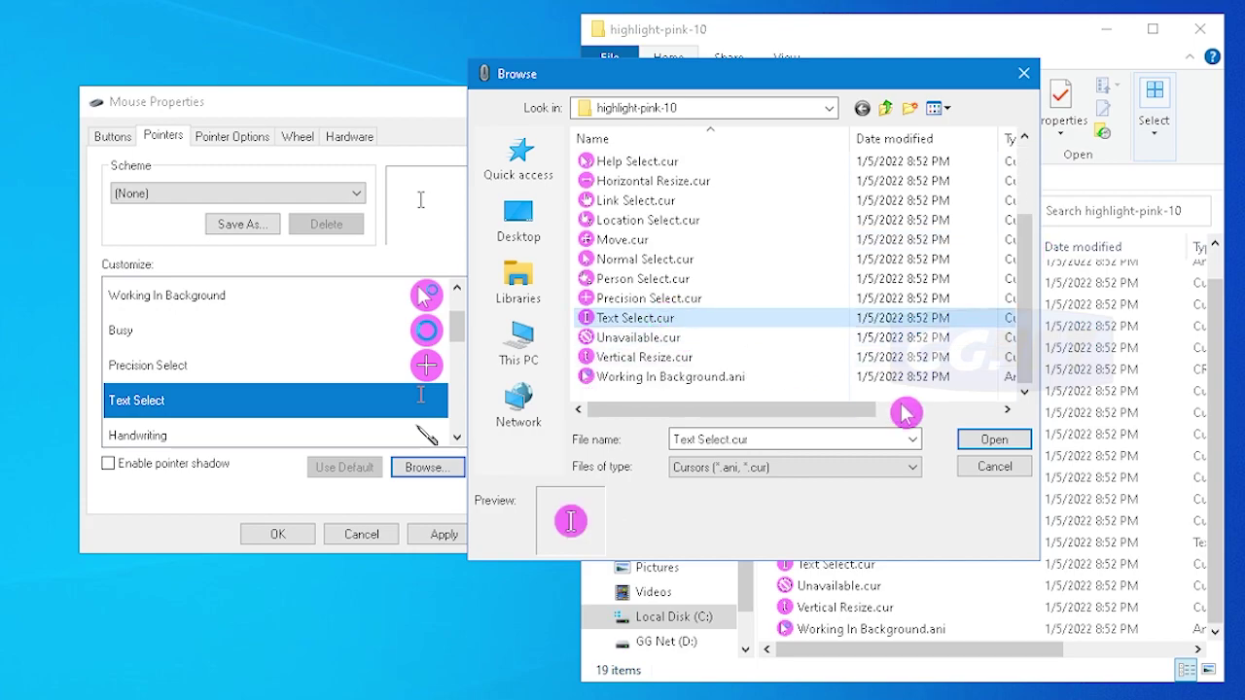
{"action": "left_click", "coordinate": [992, 436]}
Step: Assign Handwriting.cur from the highlight-pink-10 folder to the Handwriting pointer
{"action": "scroll", "coordinate": [453, 339], "scroll_direction": "down", "scroll_amount": 1}
{"action": "double_click", "coordinate": [427, 365]}
{"action": "scroll", "coordinate": [627, 382], "scroll_direction": "down", "scroll_amount": 2}
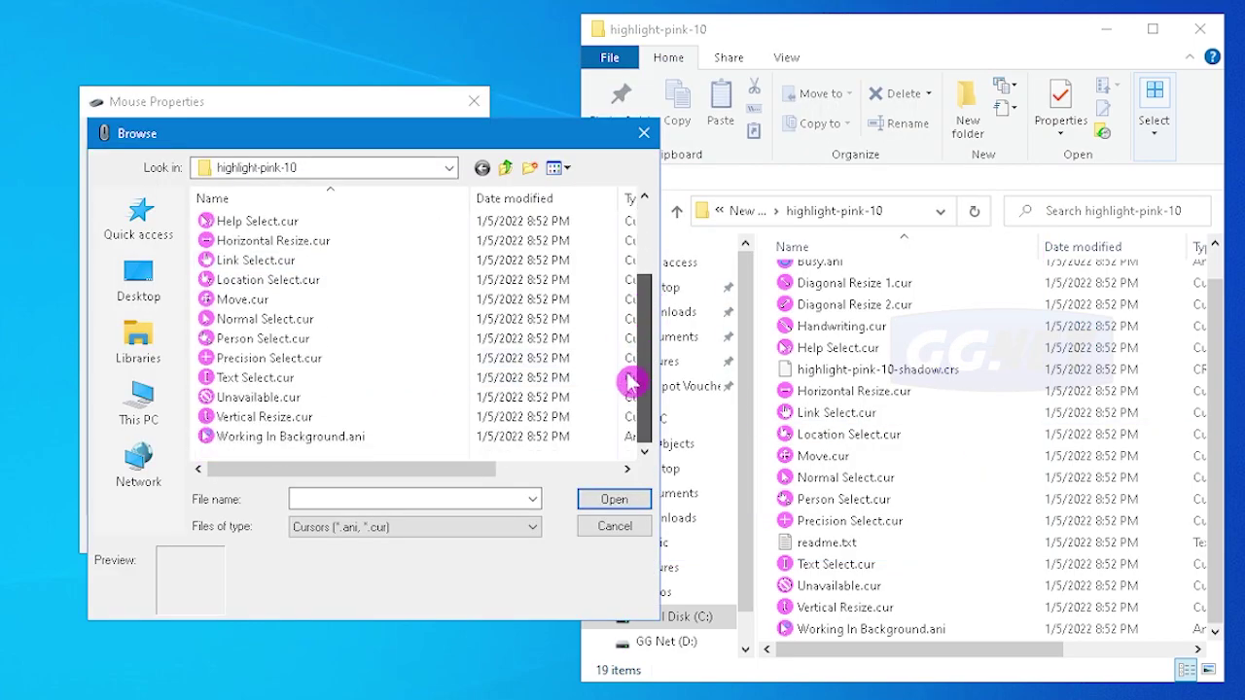
{"action": "left_click_drag", "start_coordinate": [632, 367], "coordinate": [638, 325]}
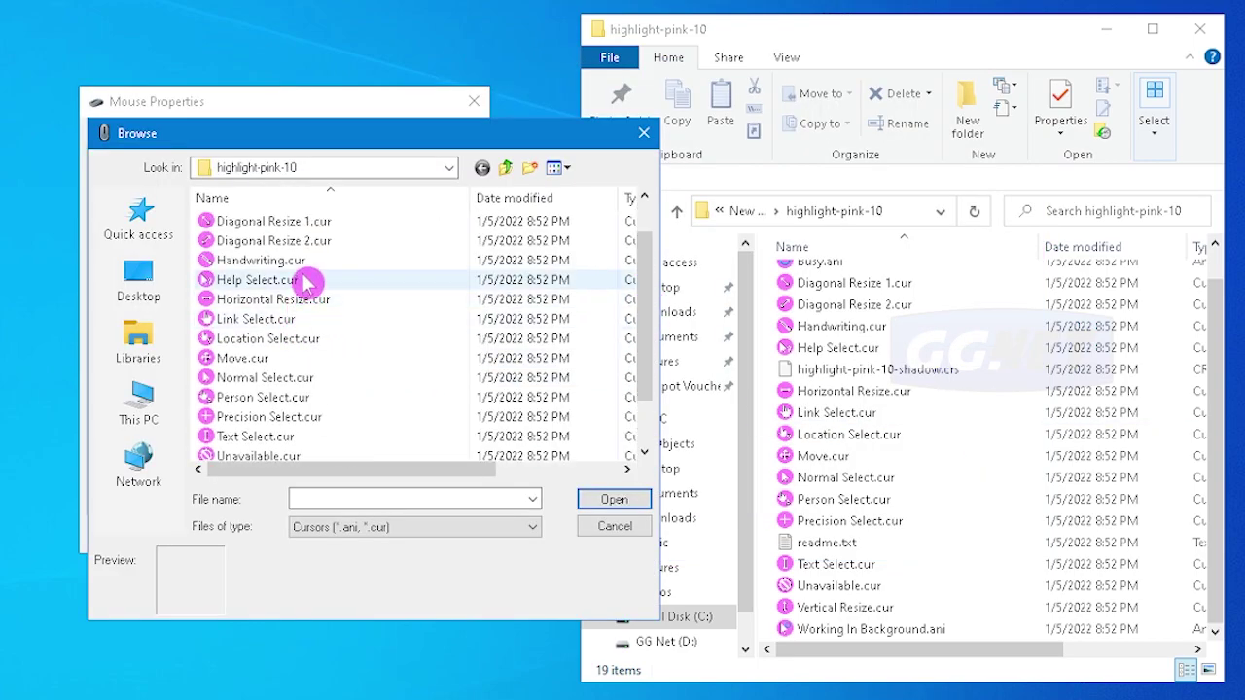
{"action": "left_click", "coordinate": [292, 261]}
{"action": "left_click", "coordinate": [645, 493]}
Step: Assign Unavailable.cur from the highlight-pink-10 folder to the Unavailable pointer
{"action": "scroll", "coordinate": [458, 338], "scroll_direction": "down", "scroll_amount": 1}
{"action": "double_click", "coordinate": [360, 365]}
{"action": "left_click_drag", "start_coordinate": [483, 130], "coordinate": [895, 97]}
{"action": "scroll", "coordinate": [1042, 364], "scroll_direction": "down", "scroll_amount": 2}
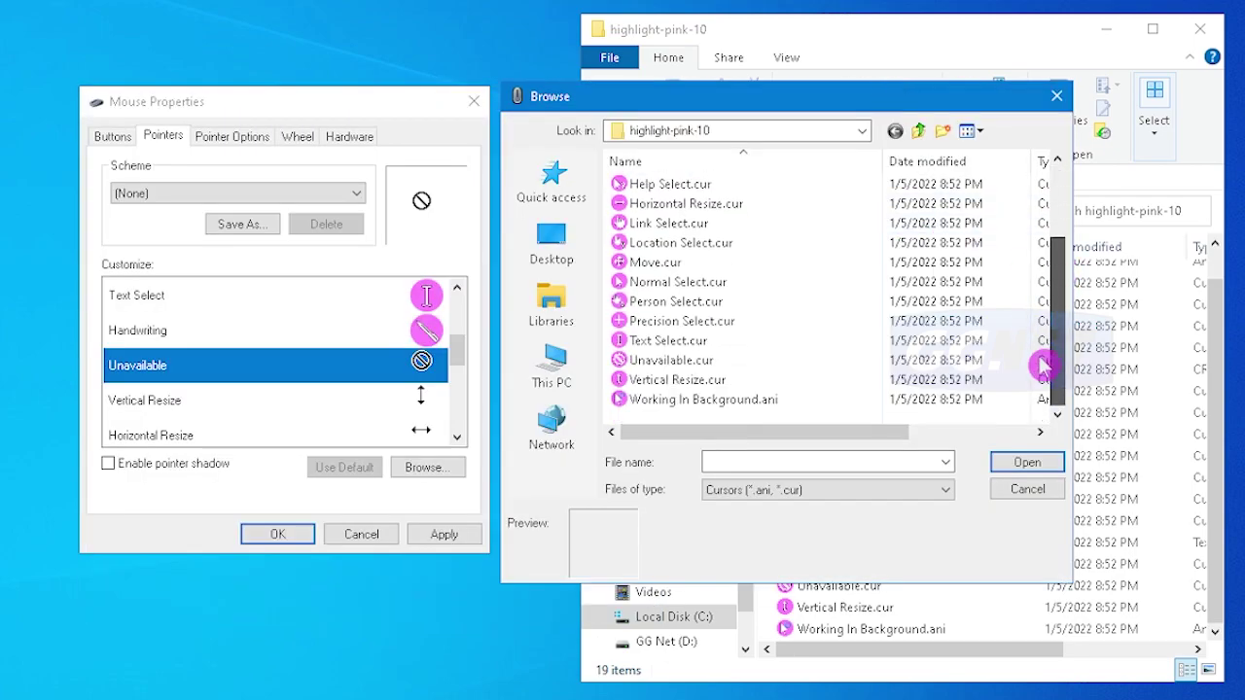
{"action": "left_click", "coordinate": [716, 359]}
{"action": "left_click", "coordinate": [1027, 462]}
Step: Assign Vertical Resize.cur from the highlight-pink-10 folder to the Vertical Resize pointer
{"action": "scroll", "coordinate": [453, 356], "scroll_direction": "down", "scroll_amount": 1}
{"action": "double_click", "coordinate": [443, 364]}
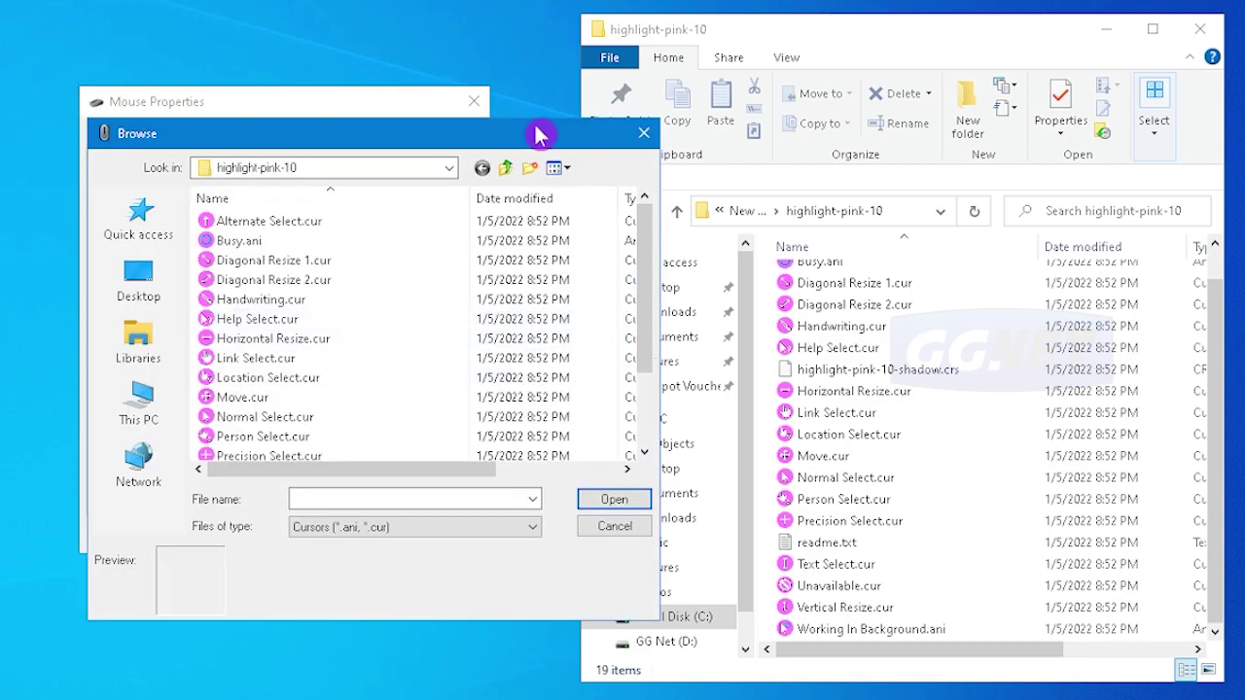
{"action": "left_click_drag", "start_coordinate": [542, 131], "coordinate": [892, 105]}
{"action": "left_click_drag", "start_coordinate": [1001, 305], "coordinate": [1004, 397]}
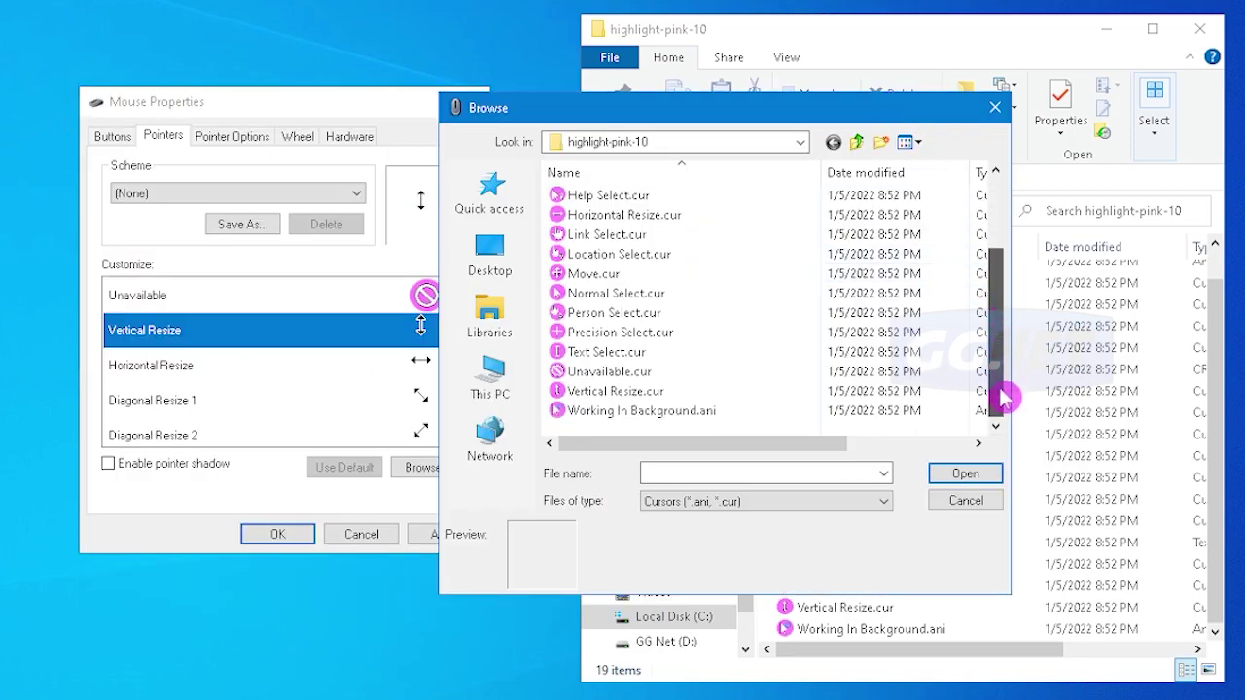
{"action": "double_click", "coordinate": [667, 391]}
Step: Assign Horizontal Resize.cur from the highlight-pink-10 folder to the Horizontal Resize pointer
{"action": "double_click", "coordinate": [437, 365]}
{"action": "left_click_drag", "start_coordinate": [525, 131], "coordinate": [949, 70]}
{"action": "scroll", "coordinate": [797, 256], "scroll_direction": "down", "scroll_amount": 1}
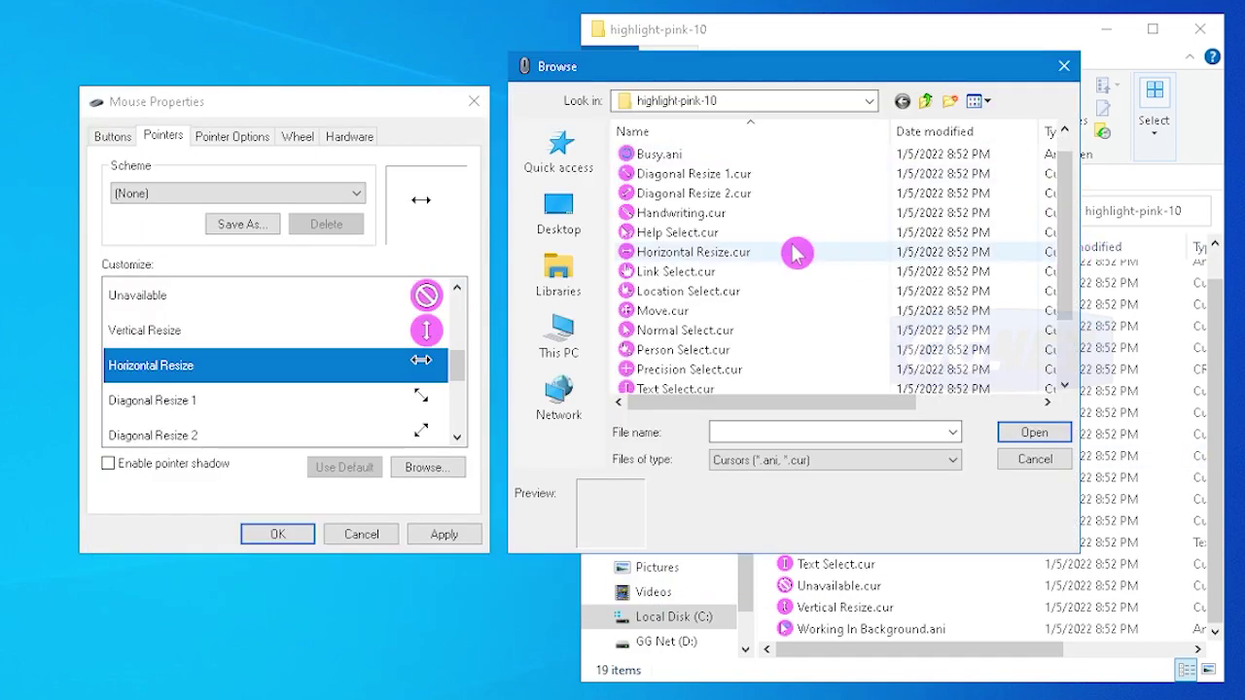
{"action": "left_click", "coordinate": [798, 254]}
{"action": "left_click", "coordinate": [1033, 432]}
Step: Assign Diagonal Resize 1.cur from the highlight-pink-10 folder to the Diagonal Resize 1 pointer
{"action": "double_click", "coordinate": [333, 399]}
{"action": "left_click_drag", "start_coordinate": [510, 139], "coordinate": [850, 91]}
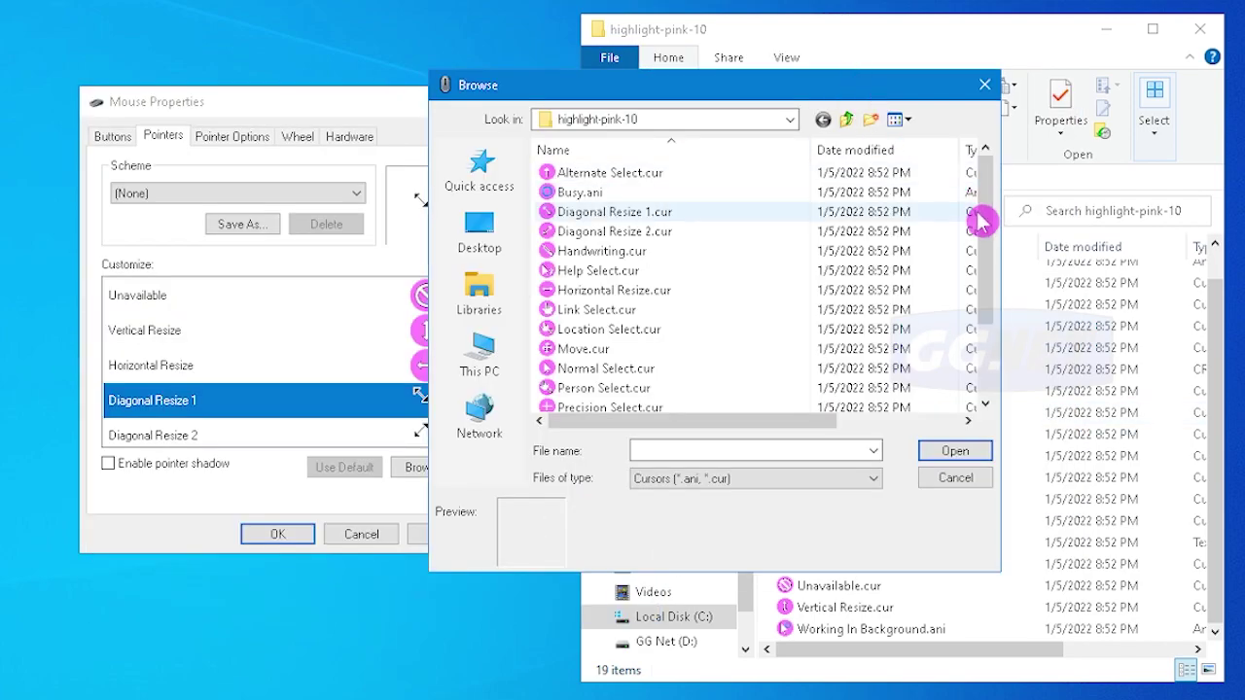
{"action": "left_click_drag", "start_coordinate": [995, 252], "coordinate": [995, 275]}
{"action": "scroll", "coordinate": [996, 264], "scroll_direction": "up", "scroll_amount": 1}
{"action": "left_click", "coordinate": [612, 190]}
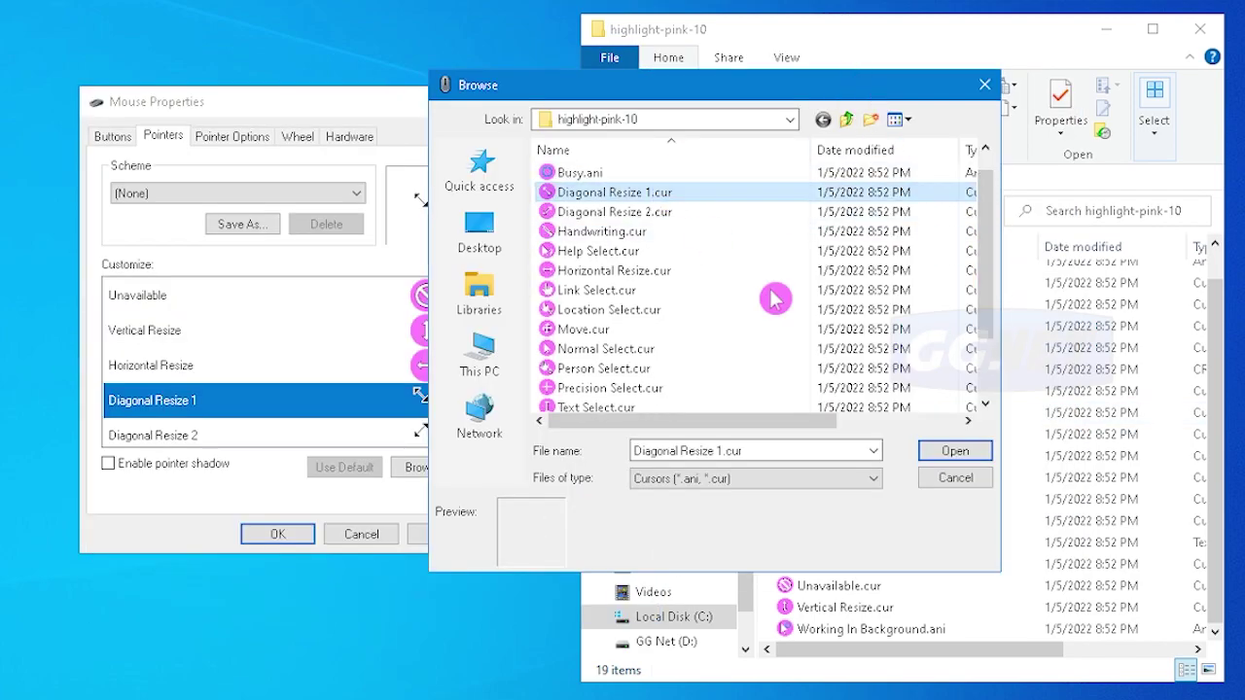
{"action": "left_click", "coordinate": [955, 451]}
Step: Assign Diagonal Resize 2.cur from the highlight-pink-10 folder to the Diagonal Resize 2 pointer
{"action": "double_click", "coordinate": [392, 434]}
{"action": "left_click", "coordinate": [346, 279]}
{"action": "left_click", "coordinate": [614, 499]}
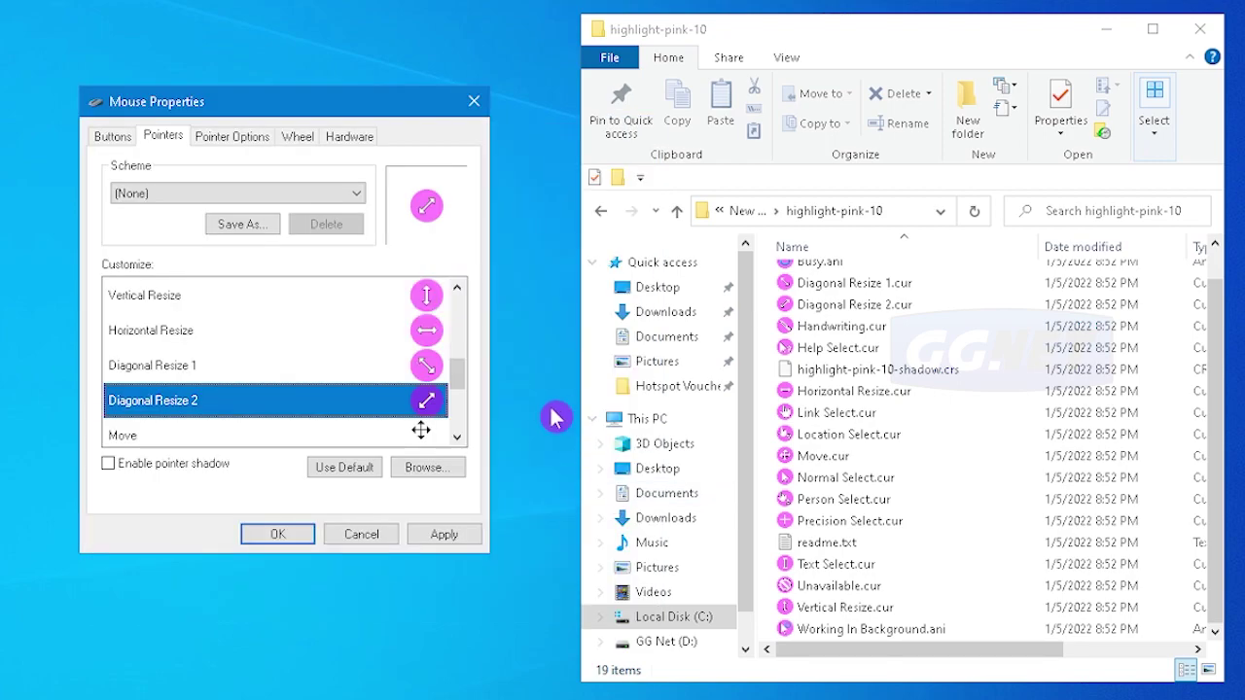
Step: Assign Move.cur from the highlight-pink-10 folder to the Move pointer
{"action": "scroll", "coordinate": [463, 384], "scroll_direction": "down", "scroll_amount": 1}
{"action": "double_click", "coordinate": [432, 358]}
{"action": "left_click_drag", "start_coordinate": [644, 298], "coordinate": [646, 370]}
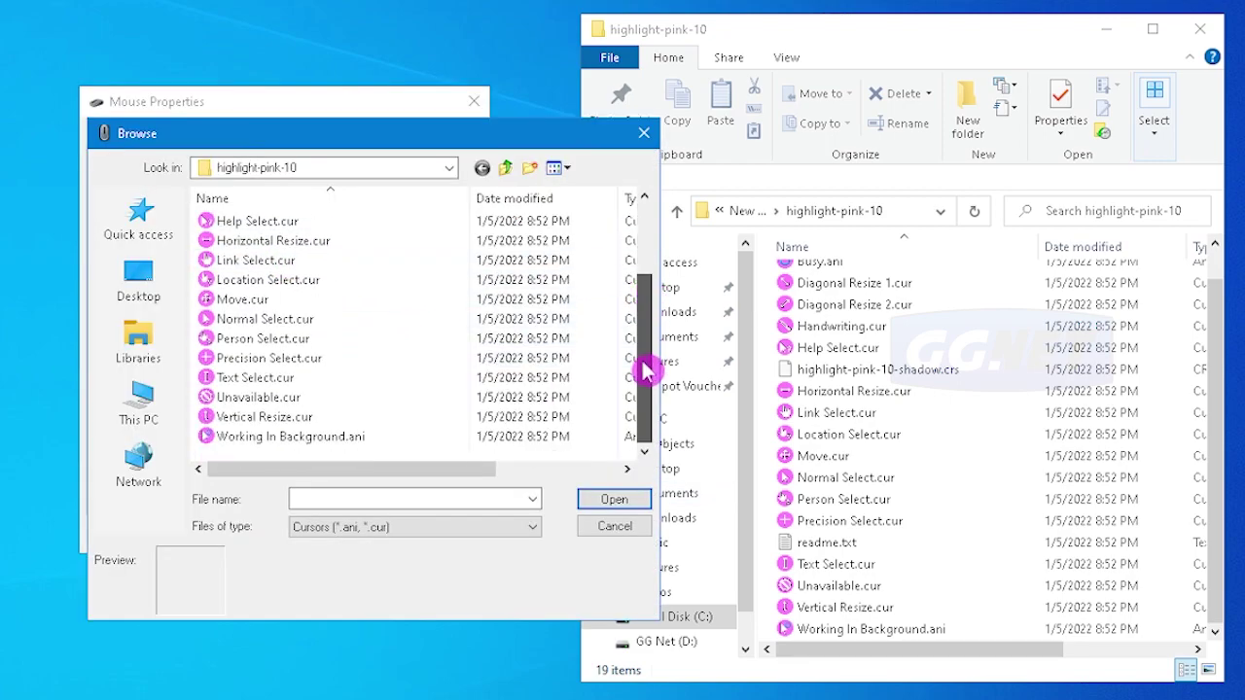
{"action": "left_click", "coordinate": [253, 299]}
{"action": "left_click", "coordinate": [614, 498]}
Step: Assign Alternate Select.cur from the highlight-pink-10 folder to the Alternate Select pointer
{"action": "scroll", "coordinate": [453, 378], "scroll_direction": "down", "scroll_amount": 1}
{"action": "double_click", "coordinate": [428, 361]}
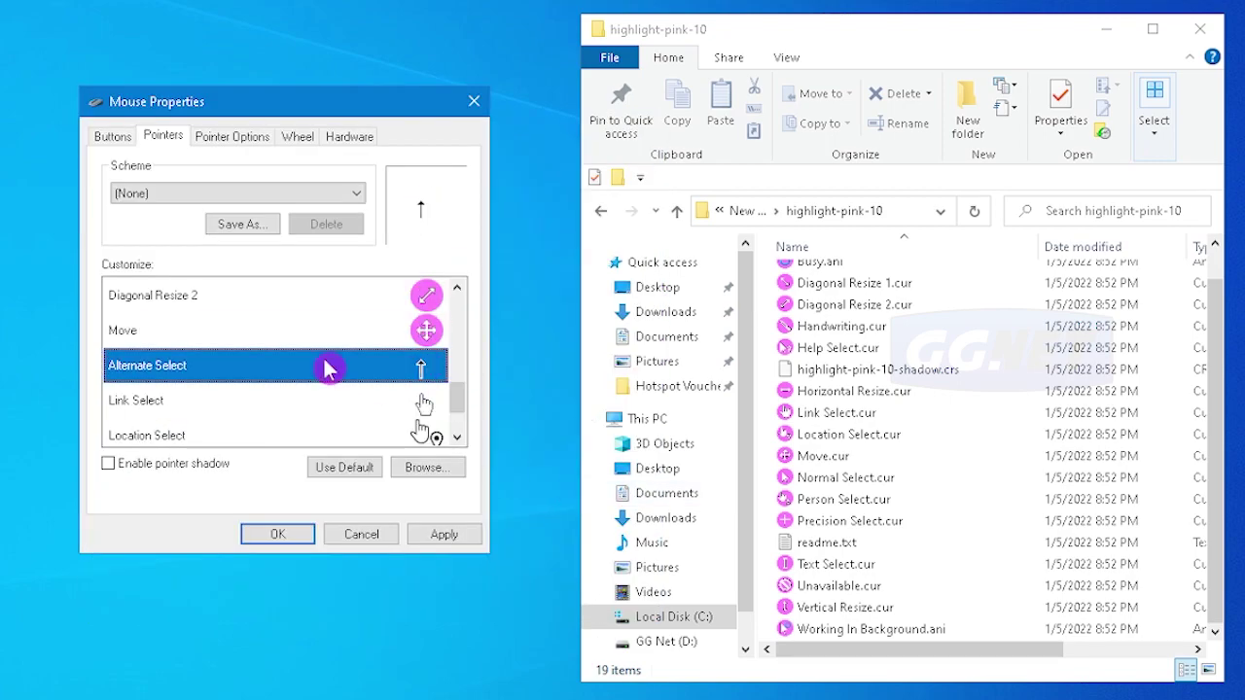
{"action": "left_click", "coordinate": [416, 223]}
{"action": "left_click", "coordinate": [614, 499]}
Step: Assign Link Select.cur from the highlight-pink-10 folder to the Link Select pointer
{"action": "scroll", "coordinate": [419, 388], "scroll_direction": "down", "scroll_amount": 1}
{"action": "double_click", "coordinate": [416, 375]}
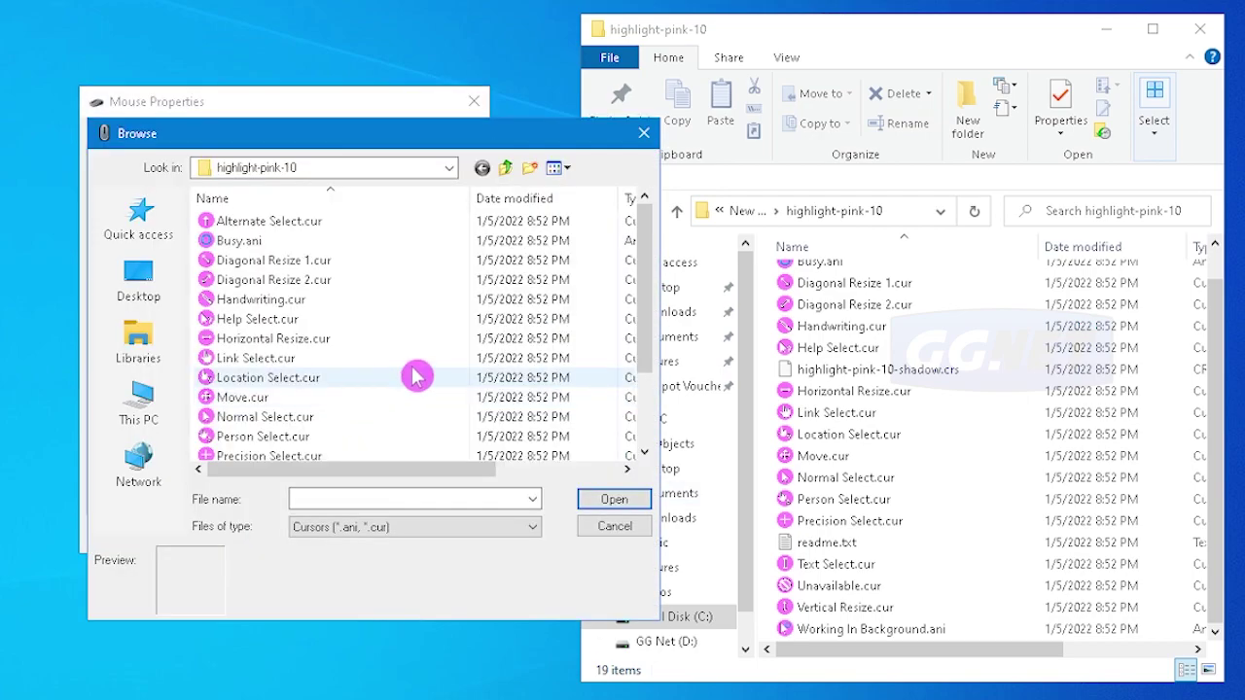
{"action": "left_click", "coordinate": [358, 361]}
{"action": "left_click", "coordinate": [614, 499]}
Step: Assign Location Select.cur from the highlight-pink-10 folder to the Location Select pointer
{"action": "scroll", "coordinate": [422, 402], "scroll_direction": "down", "scroll_amount": 1}
{"action": "double_click", "coordinate": [422, 400]}
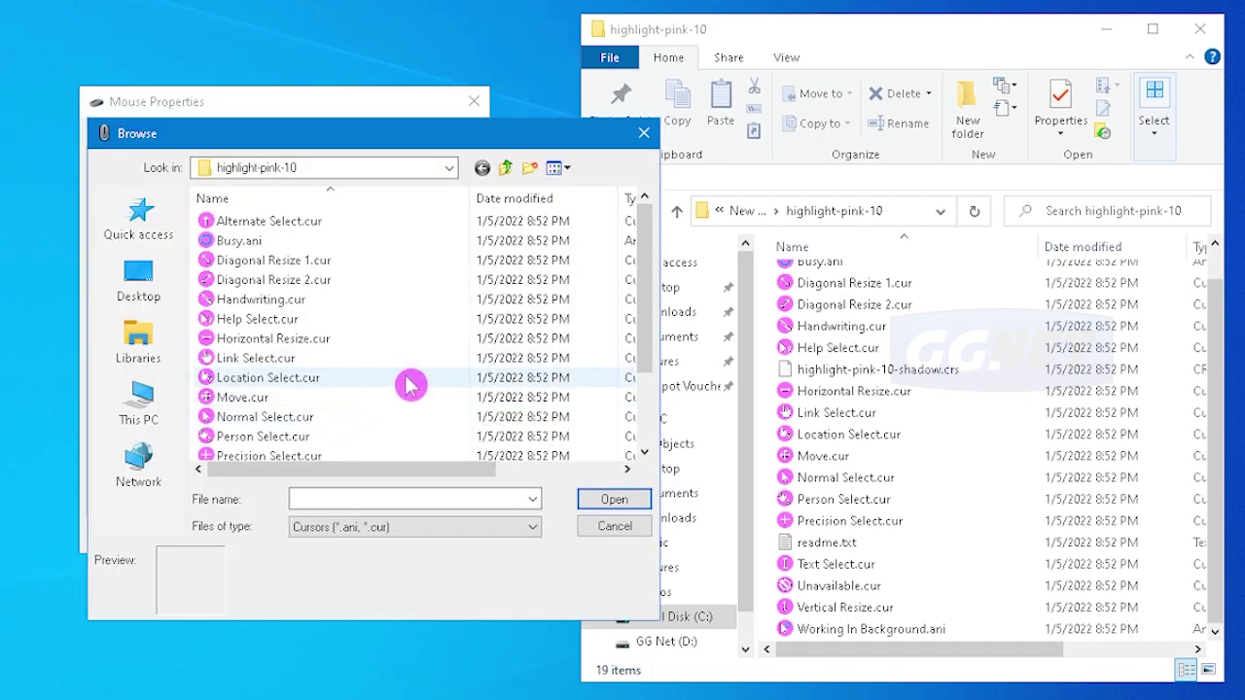
{"action": "left_click", "coordinate": [409, 379]}
{"action": "left_click", "coordinate": [613, 499]}
Step: Assign Person Select.cur from the highlight-pink-10 folder to the Person Select pointer
{"action": "double_click", "coordinate": [381, 434]}
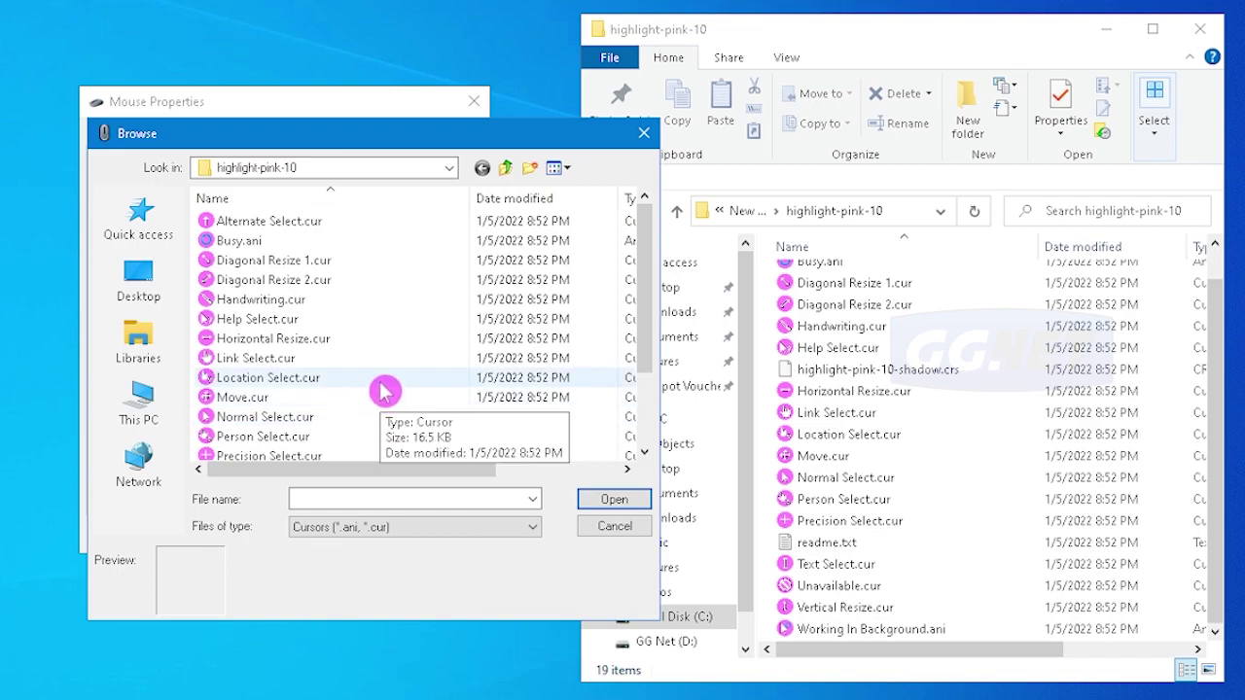
{"action": "left_click", "coordinate": [481, 435]}
{"action": "left_click", "coordinate": [614, 499]}
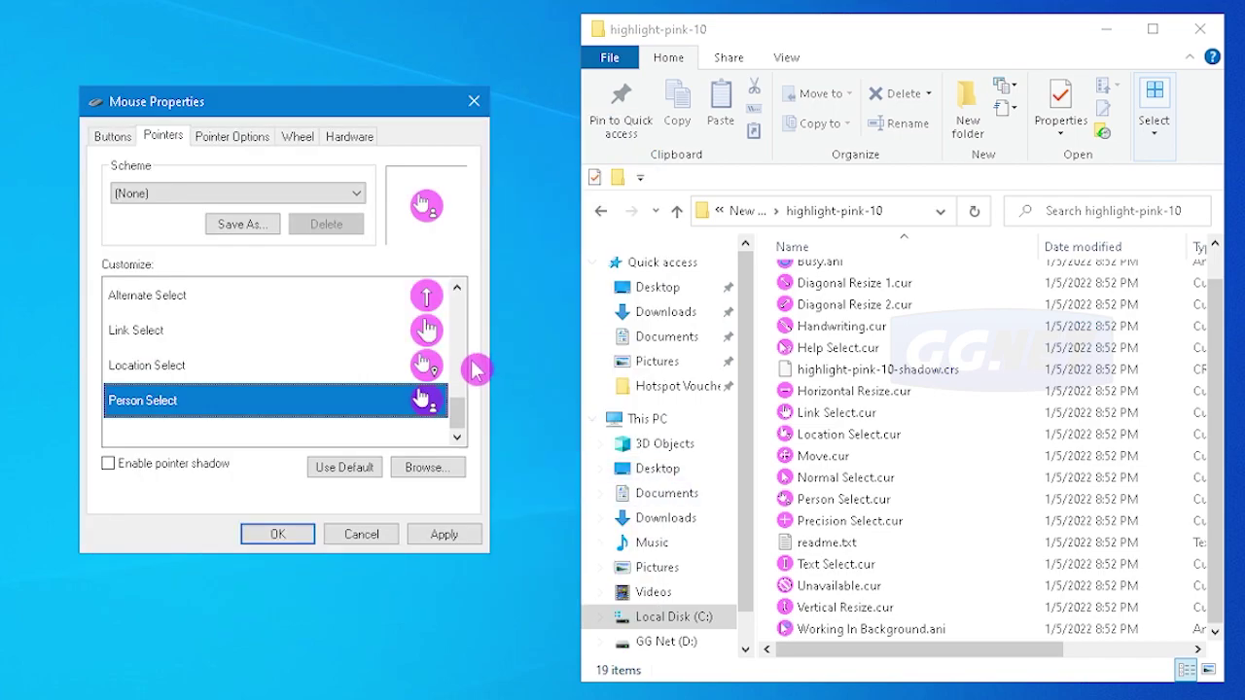
Step: Save the customized pointers as a cursor scheme named Highlight Mouse Pink
{"action": "left_click_drag", "start_coordinate": [457, 407], "coordinate": [436, 235]}
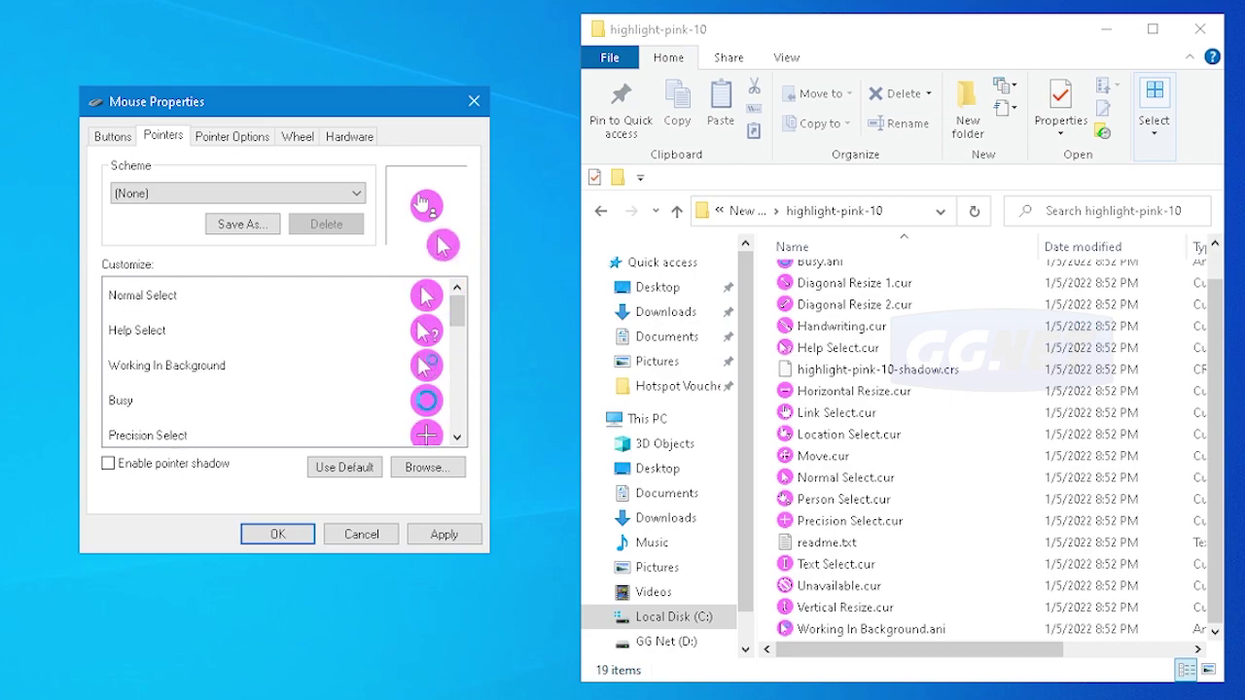
{"action": "left_click", "coordinate": [237, 225]}
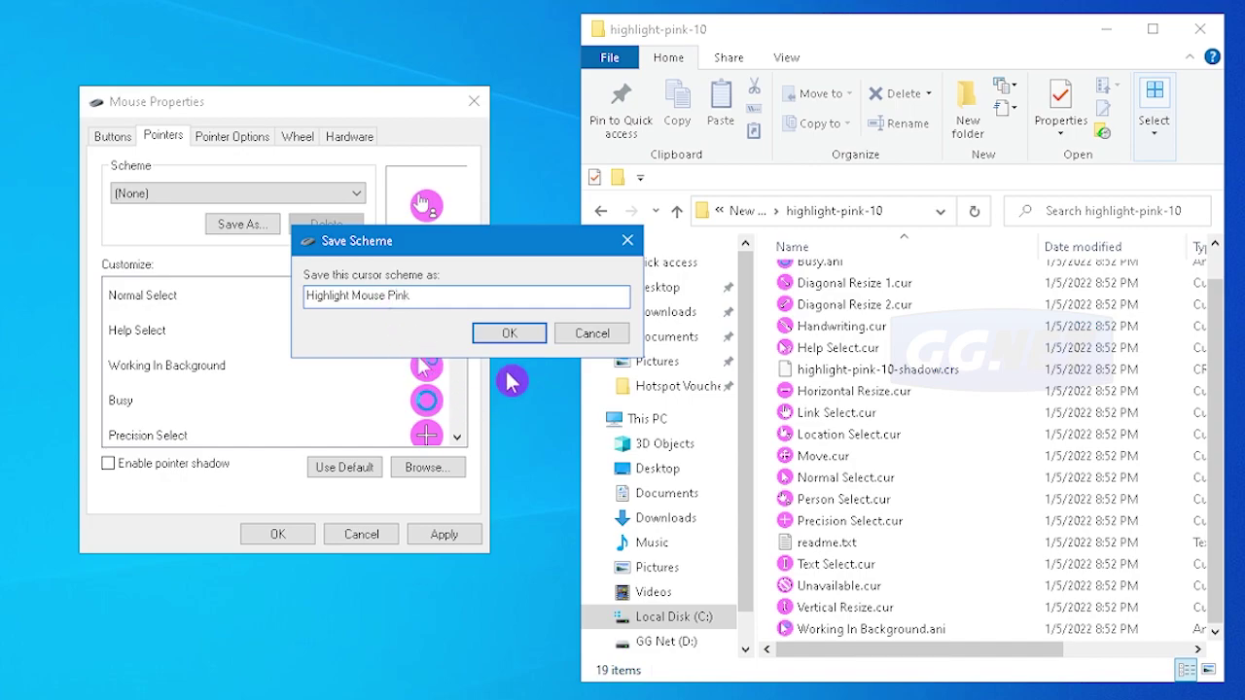
{"action": "left_click", "coordinate": [509, 332]}
Step: Choose the saved Highlight Mouse Pink scheme for the mouse pointers and apply it
{"action": "left_click", "coordinate": [281, 194]}
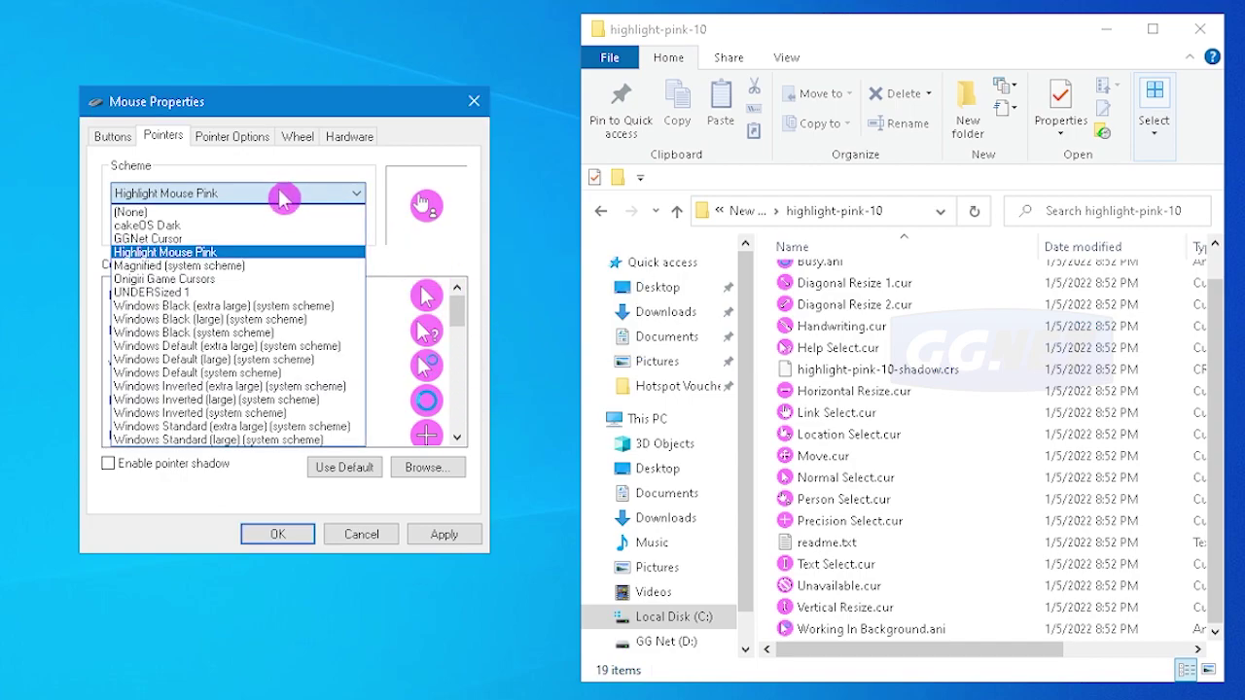
{"action": "left_click", "coordinate": [136, 252]}
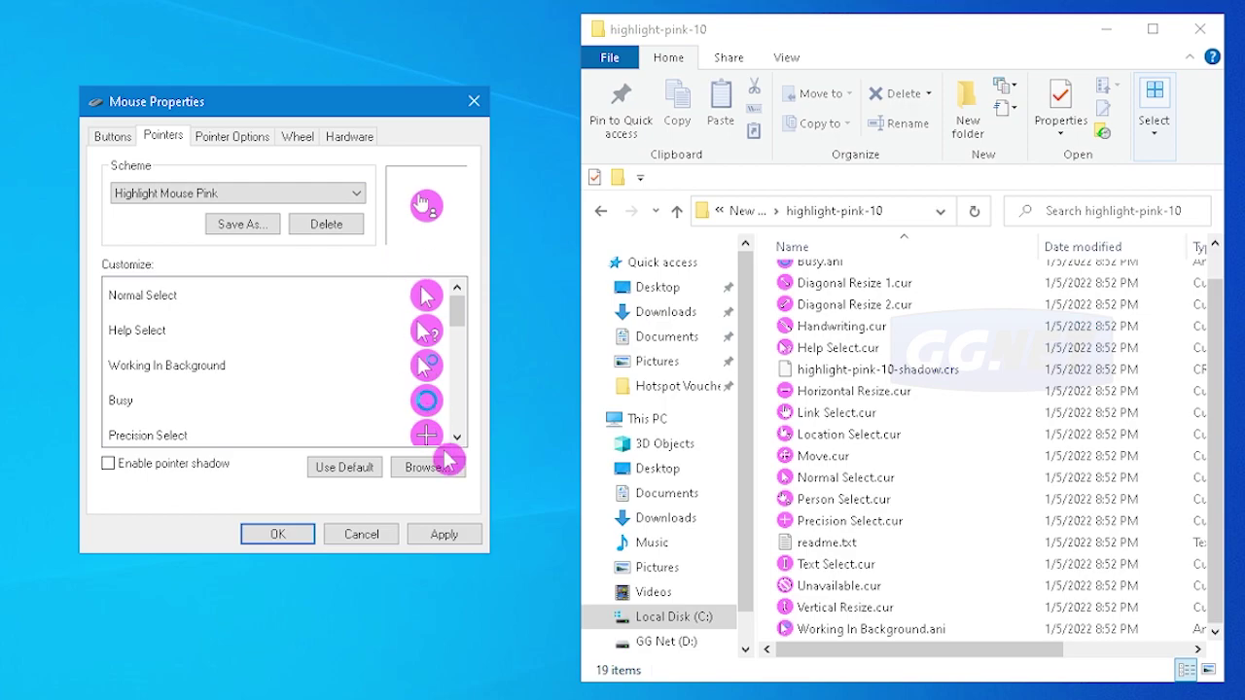
{"action": "left_click", "coordinate": [449, 534]}
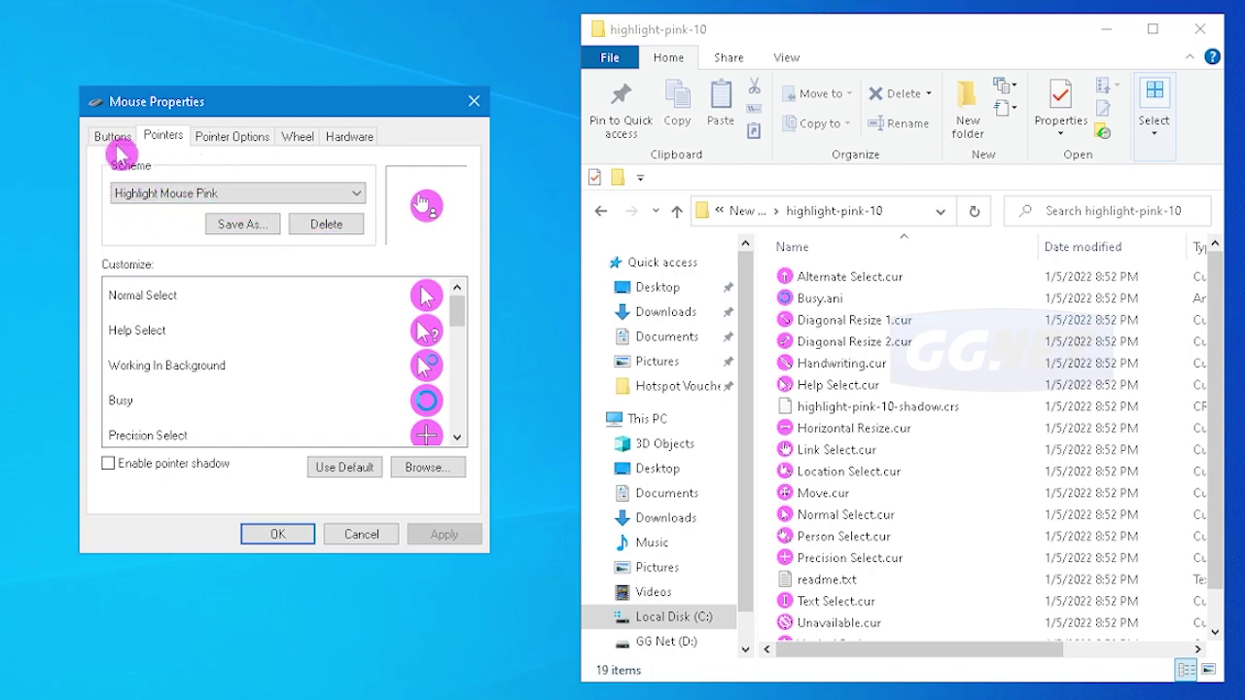
Step: Switch the mouse pointer scheme to cakeOS Dark and apply it
{"action": "left_click_drag", "start_coordinate": [269, 100], "coordinate": [267, 87]}
{"action": "left_click", "coordinate": [308, 179]}
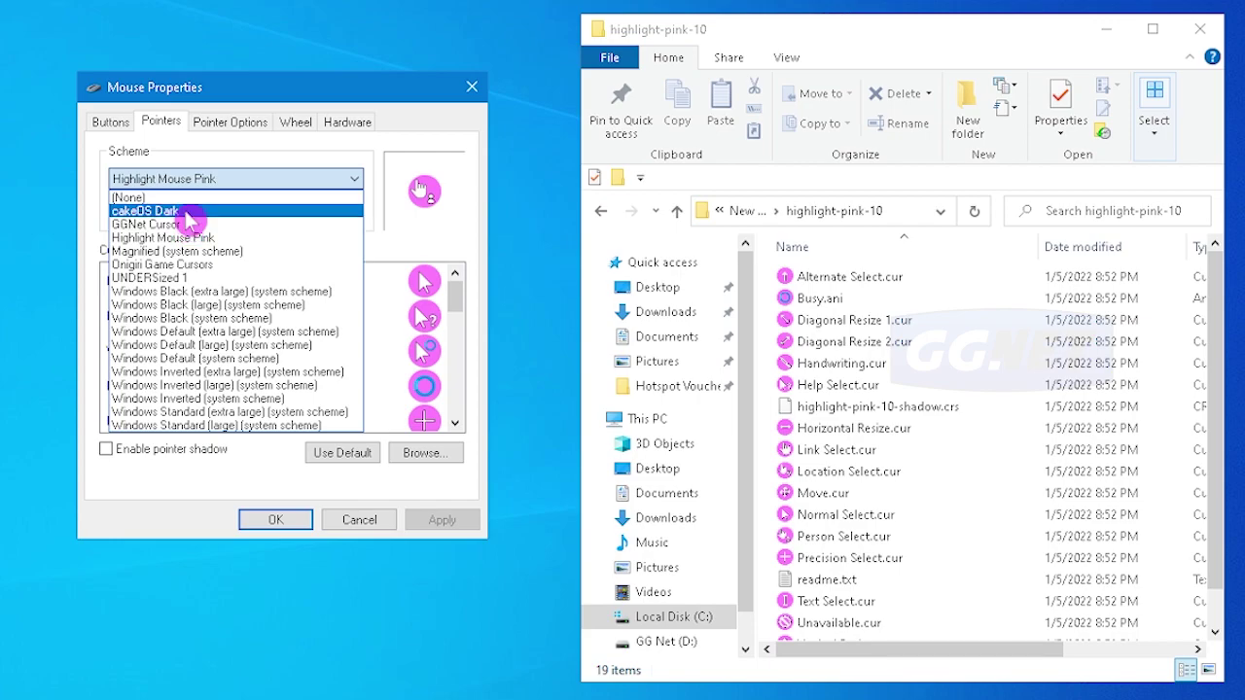
{"action": "left_click", "coordinate": [178, 210]}
{"action": "left_click", "coordinate": [450, 518]}
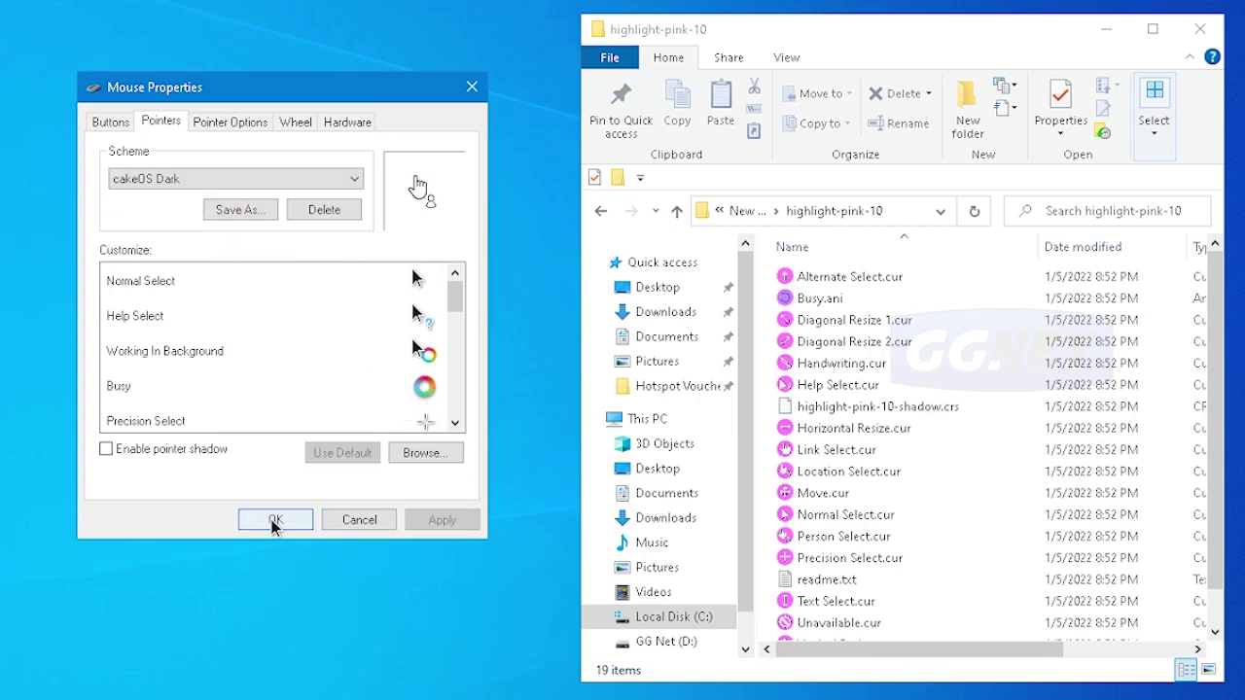
Step: Switch the mouse pointer scheme back to Highlight Mouse Pink and apply it
{"action": "left_click", "coordinate": [284, 183]}
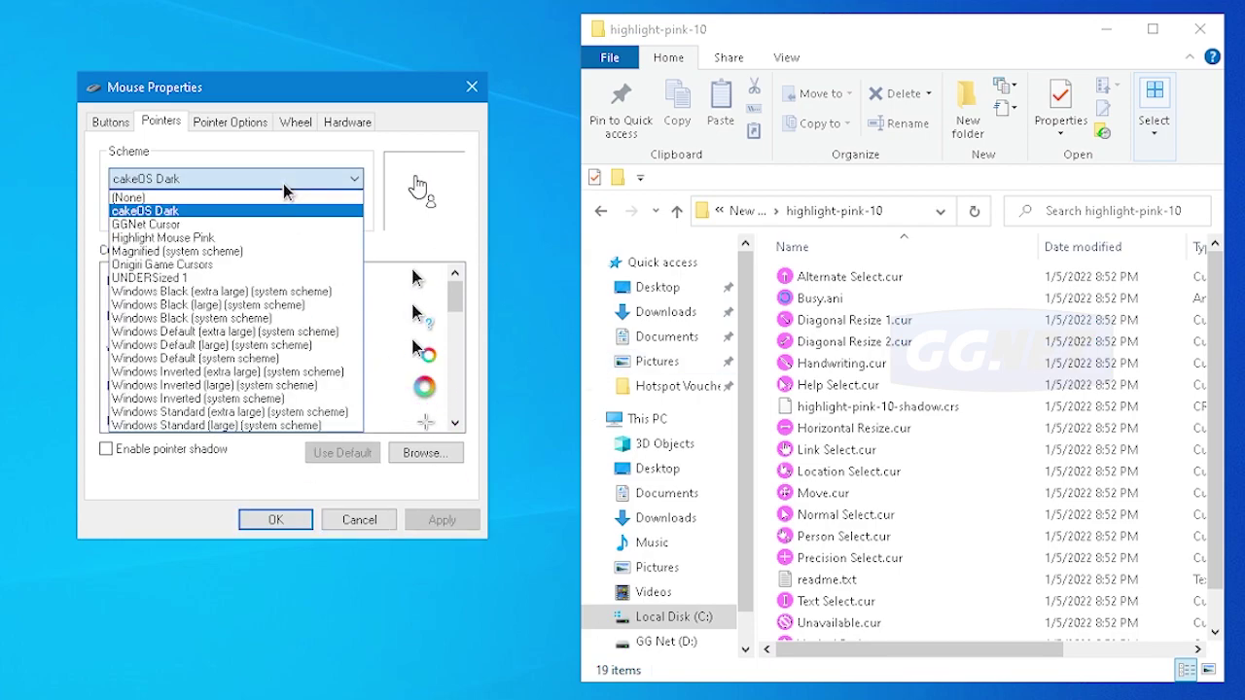
{"action": "left_click", "coordinate": [206, 240]}
{"action": "left_click", "coordinate": [442, 521]}
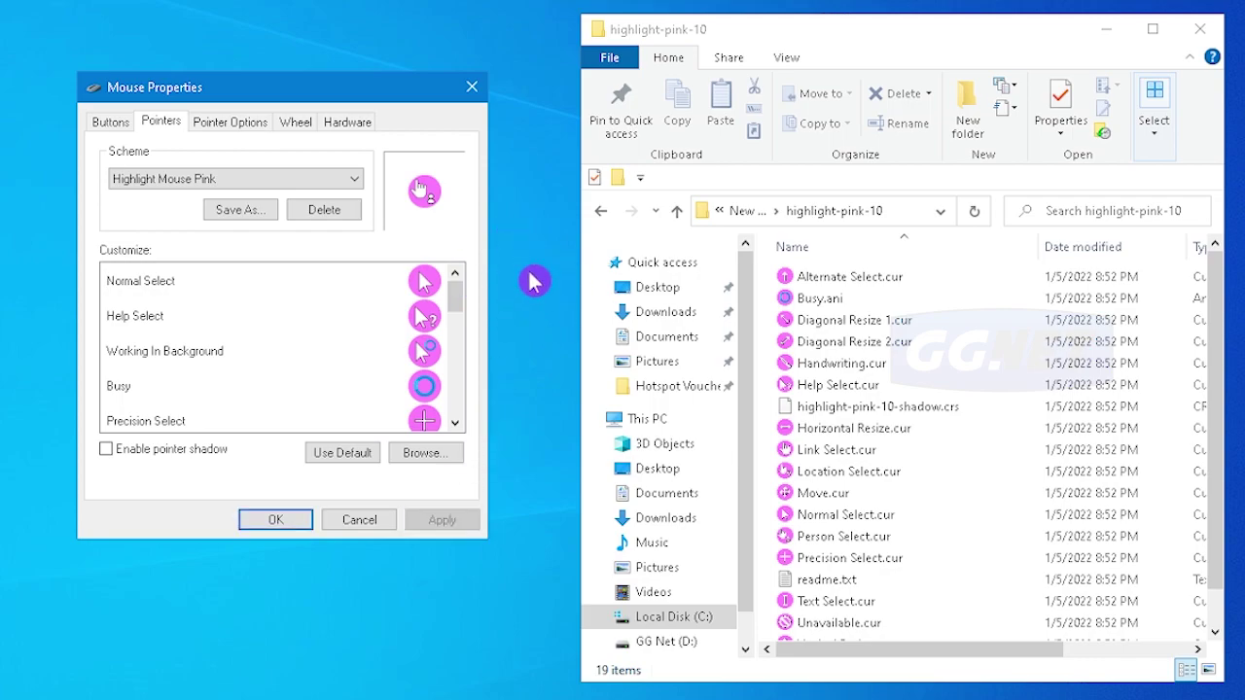
Step: Apply the cakeOS Dark pointer scheme again and close Mouse Properties, keeping the change
{"action": "left_click", "coordinate": [238, 180]}
{"action": "left_click", "coordinate": [195, 208]}
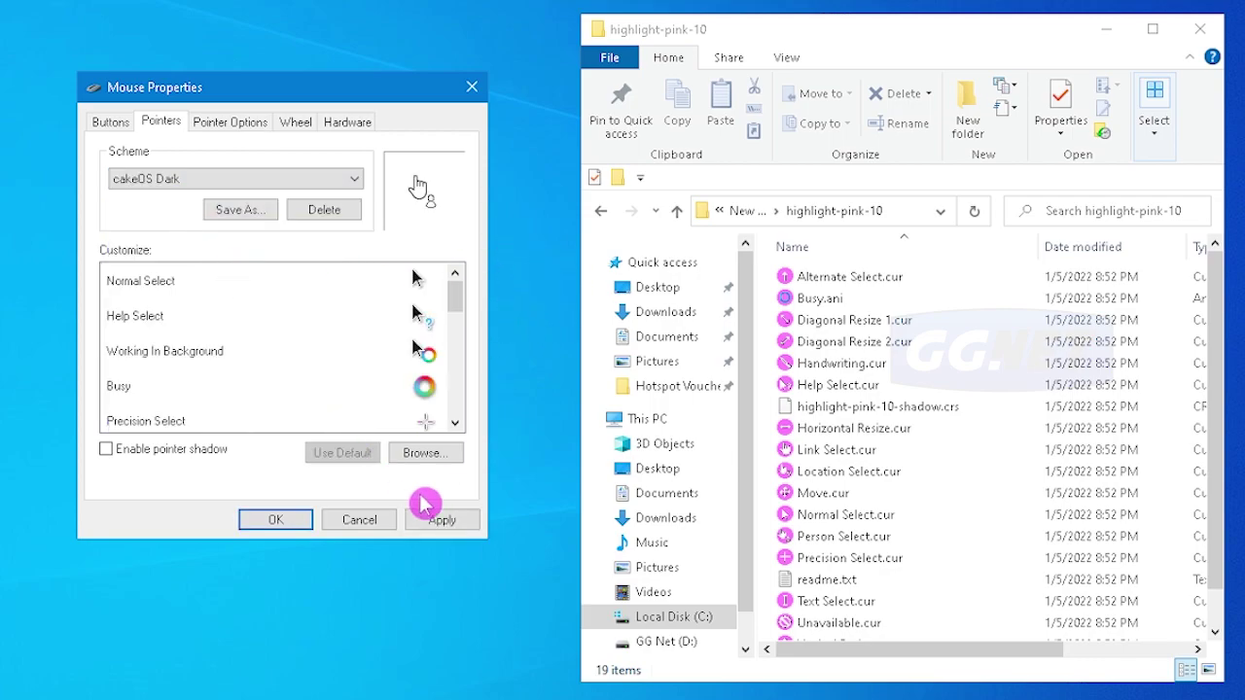
{"action": "left_click", "coordinate": [443, 519]}
{"action": "left_click", "coordinate": [272, 519]}
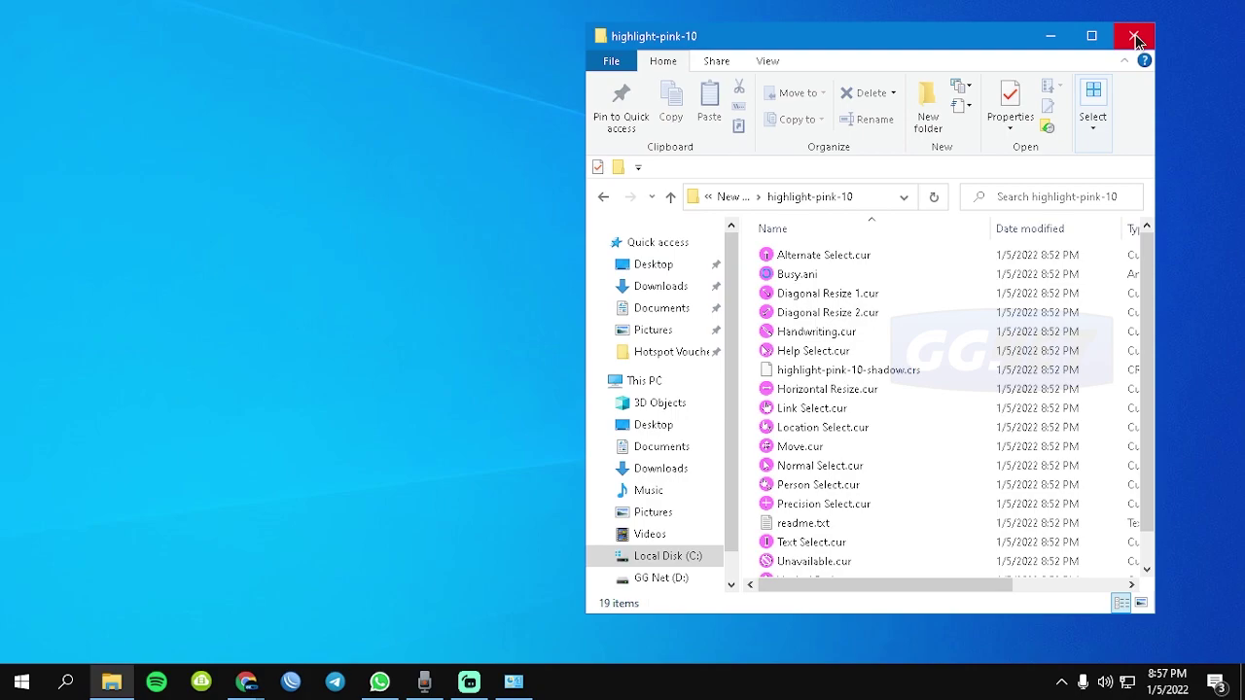
Step: Close the highlight-pink-10 folder window and refresh the desktop
{"action": "left_click", "coordinate": [1135, 37]}
{"action": "right_click", "coordinate": [453, 194]}
{"action": "left_click", "coordinate": [539, 273]}
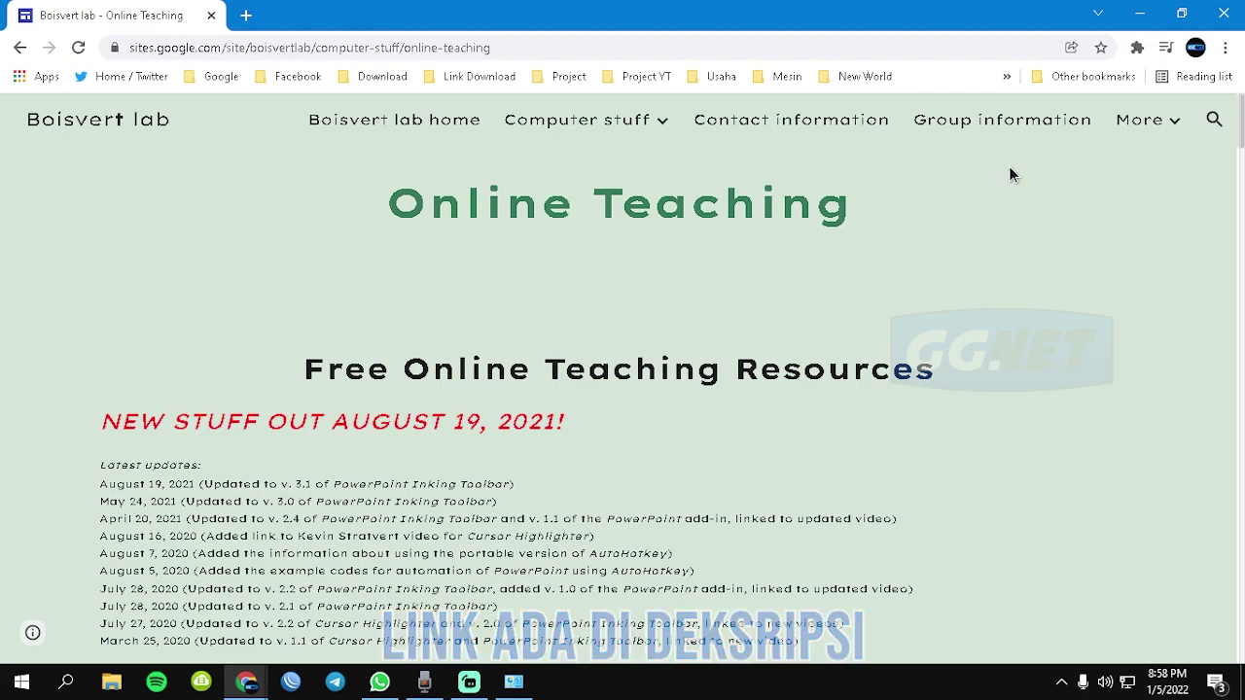
Step: Find the Cursor Highlighter (version 2.2) section and its .ahk script download on the Boisvert lab Online Teaching page
{"action": "mouse_move", "coordinate": [1130, 133]}
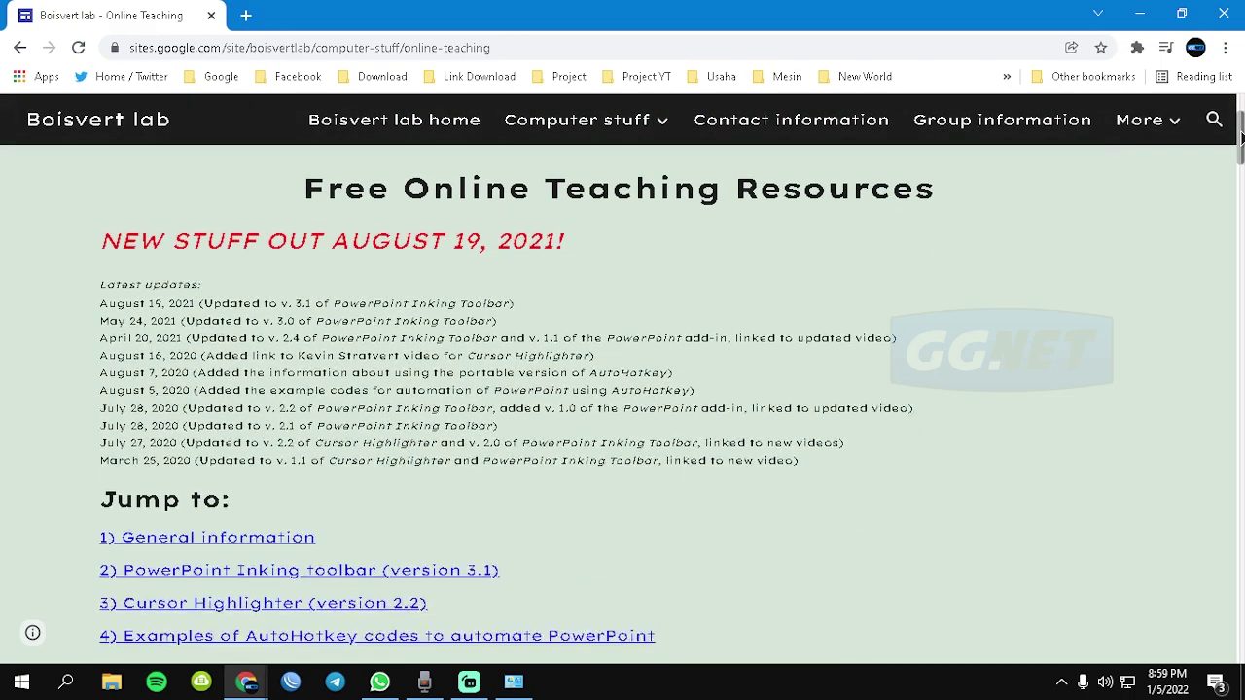
{"action": "left_click_drag", "start_coordinate": [1240, 140], "coordinate": [1237, 468]}
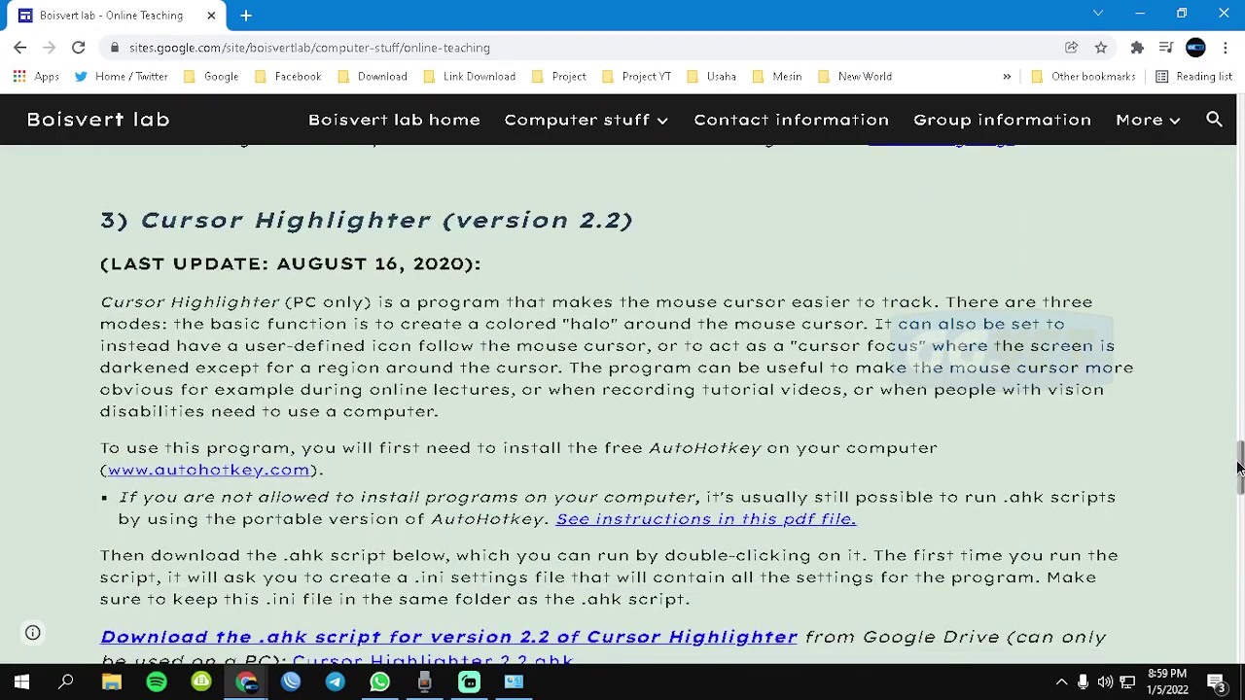
{"action": "left_click_drag", "start_coordinate": [143, 221], "coordinate": [431, 220]}
{"action": "scroll", "coordinate": [1171, 308], "scroll_direction": "down", "scroll_amount": 2}
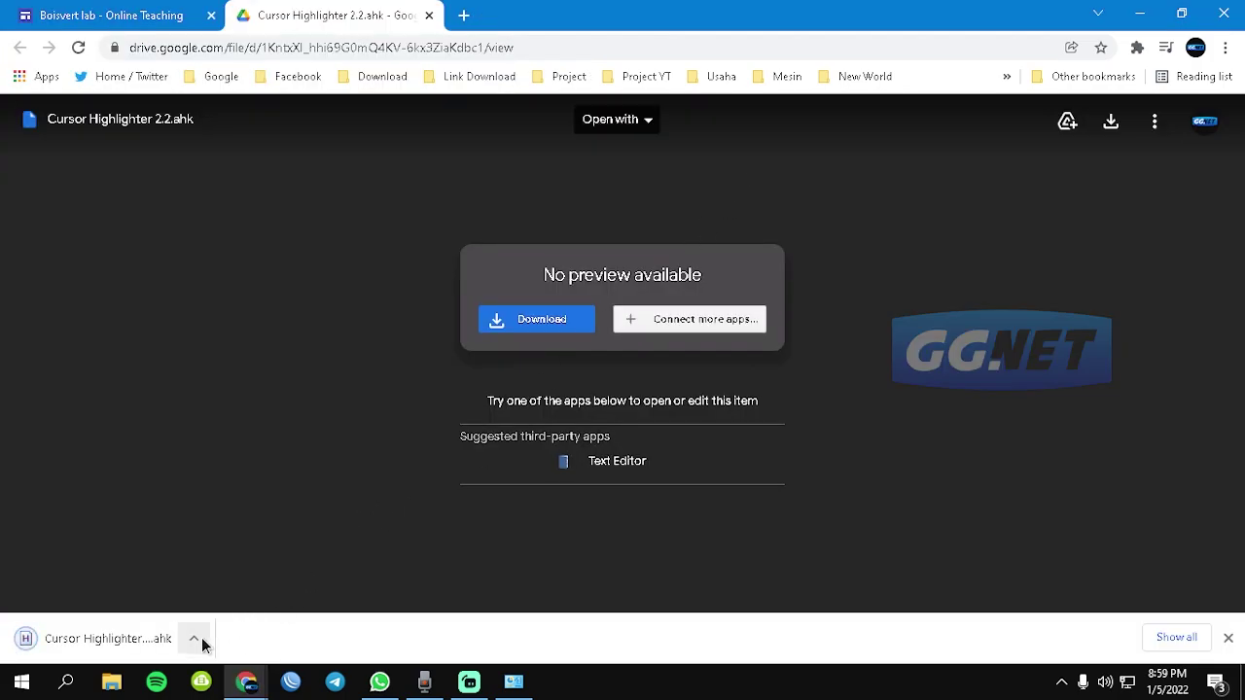
Step: Show the downloaded Cursor Highlighter 2.2.ahk file in its folder and maximize the folder window
{"action": "left_click", "coordinate": [195, 642]}
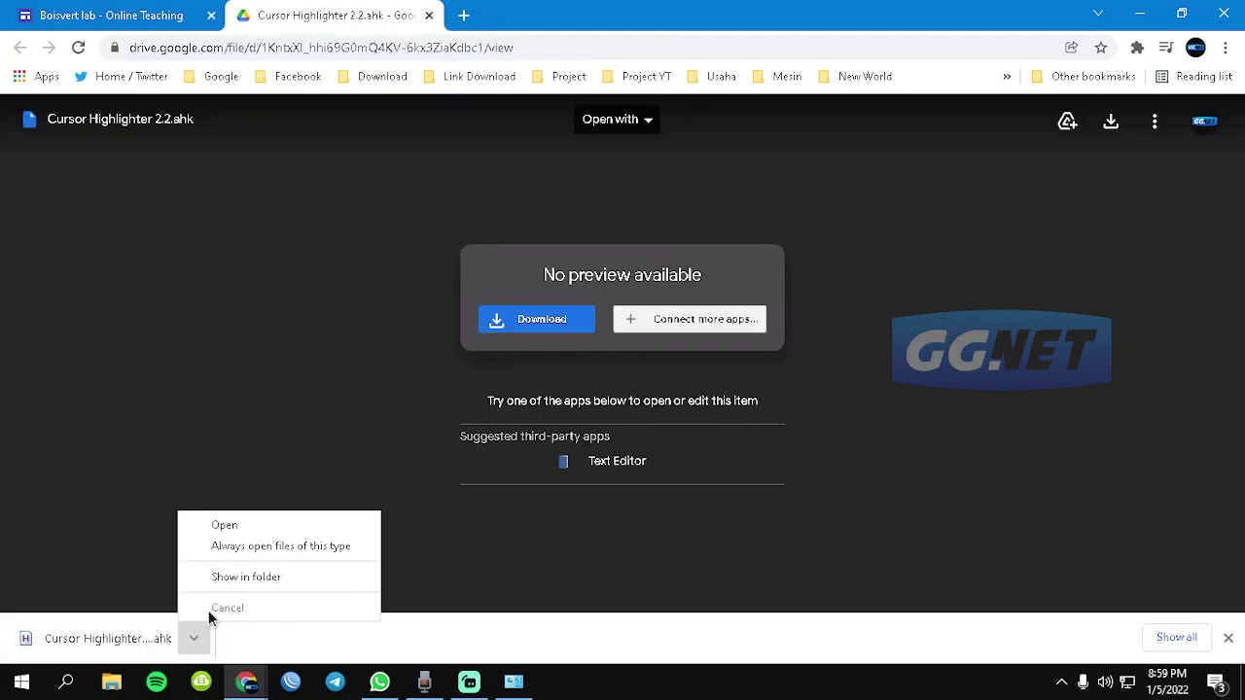
{"action": "left_click", "coordinate": [258, 578]}
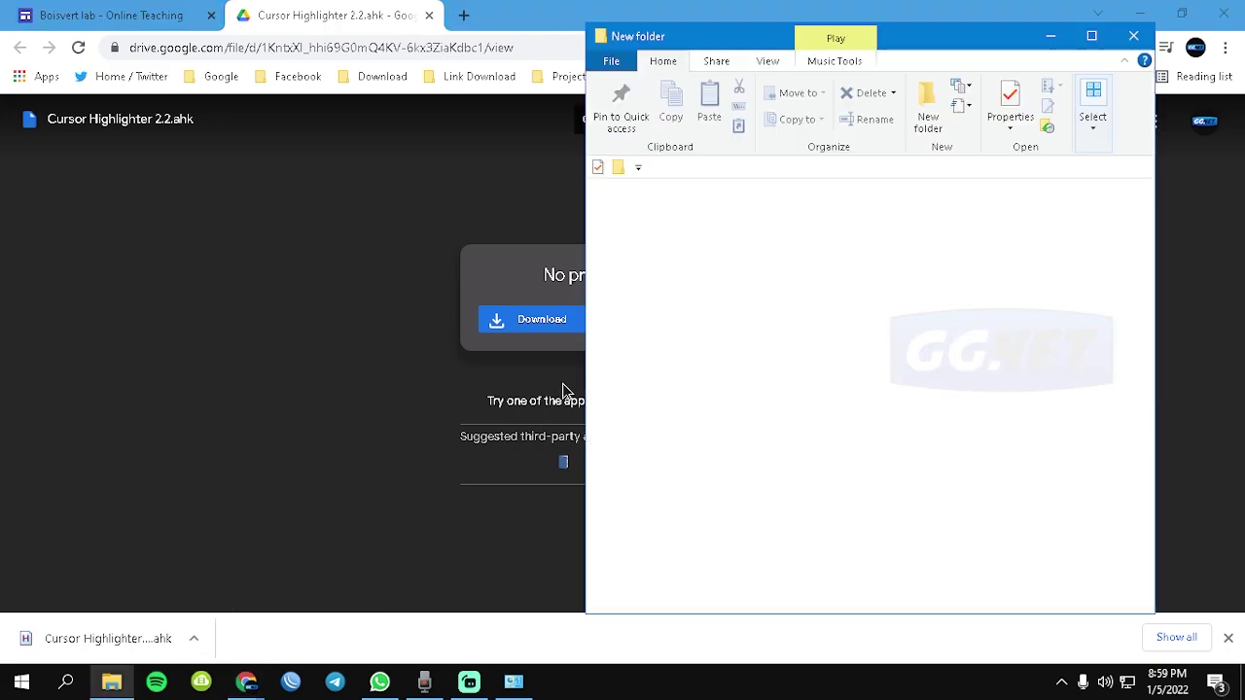
{"action": "double_click", "coordinate": [974, 41]}
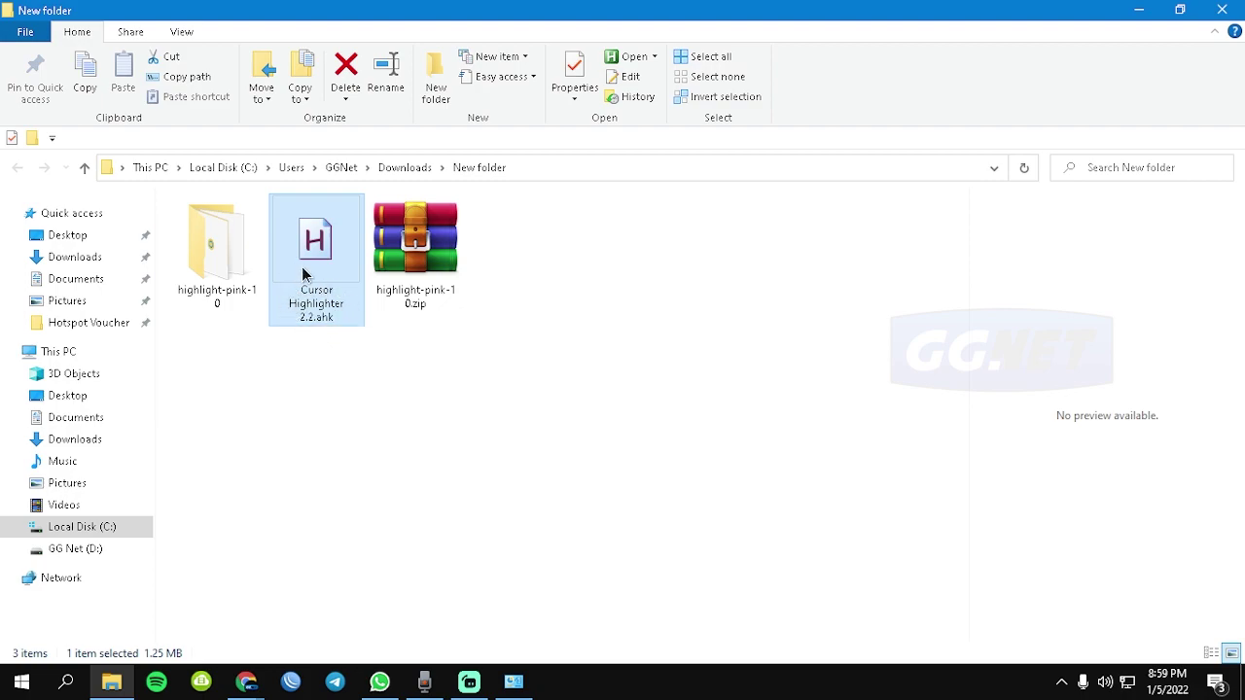
Step: Run Cursor Highlighter 2.2.ahk and agree to create a new settings file with default settings
{"action": "left_click", "coordinate": [416, 370]}
{"action": "left_click", "coordinate": [330, 255]}
{"action": "double_click", "coordinate": [339, 244]}
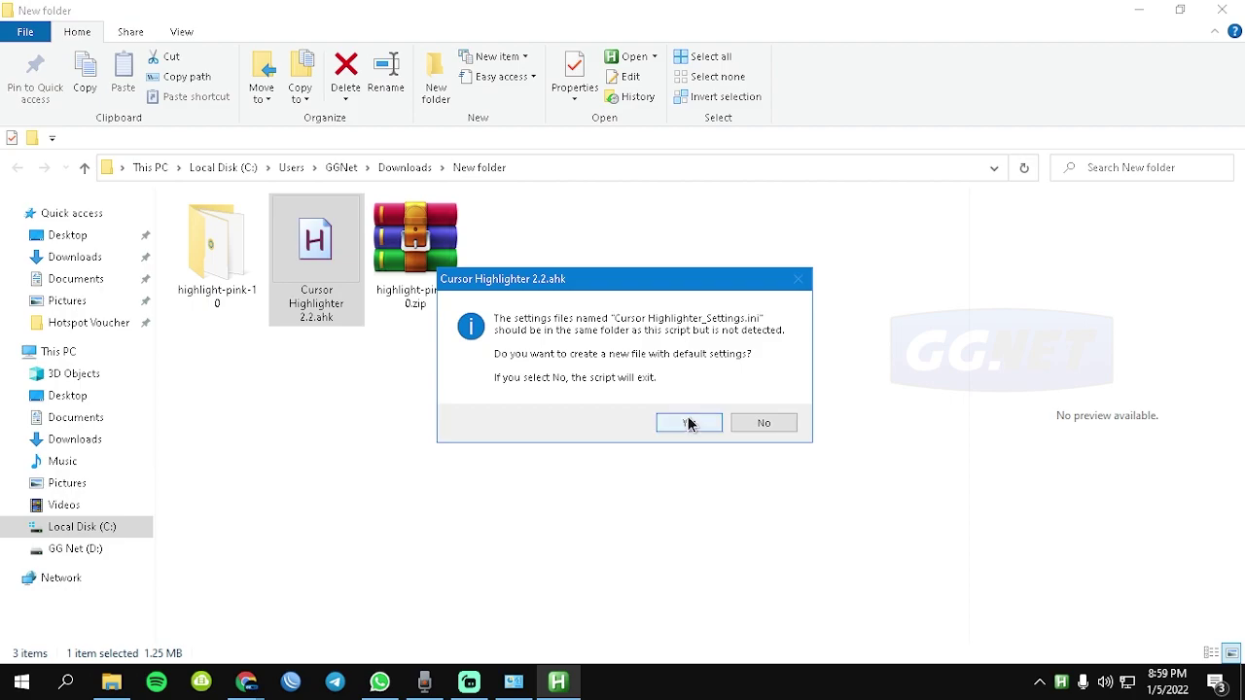
{"action": "left_click", "coordinate": [689, 423]}
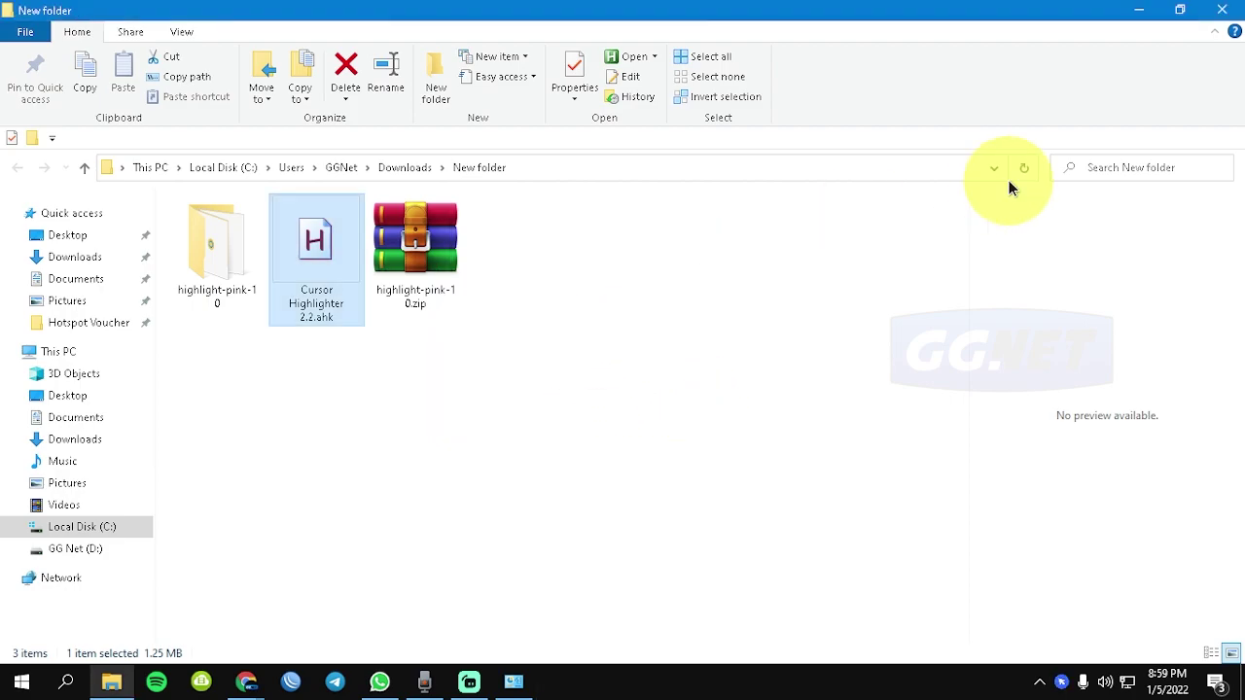
Step: Minimize the open windows to reach the desktop and refresh it
{"action": "left_click", "coordinate": [1142, 12]}
{"action": "left_click", "coordinate": [1137, 13]}
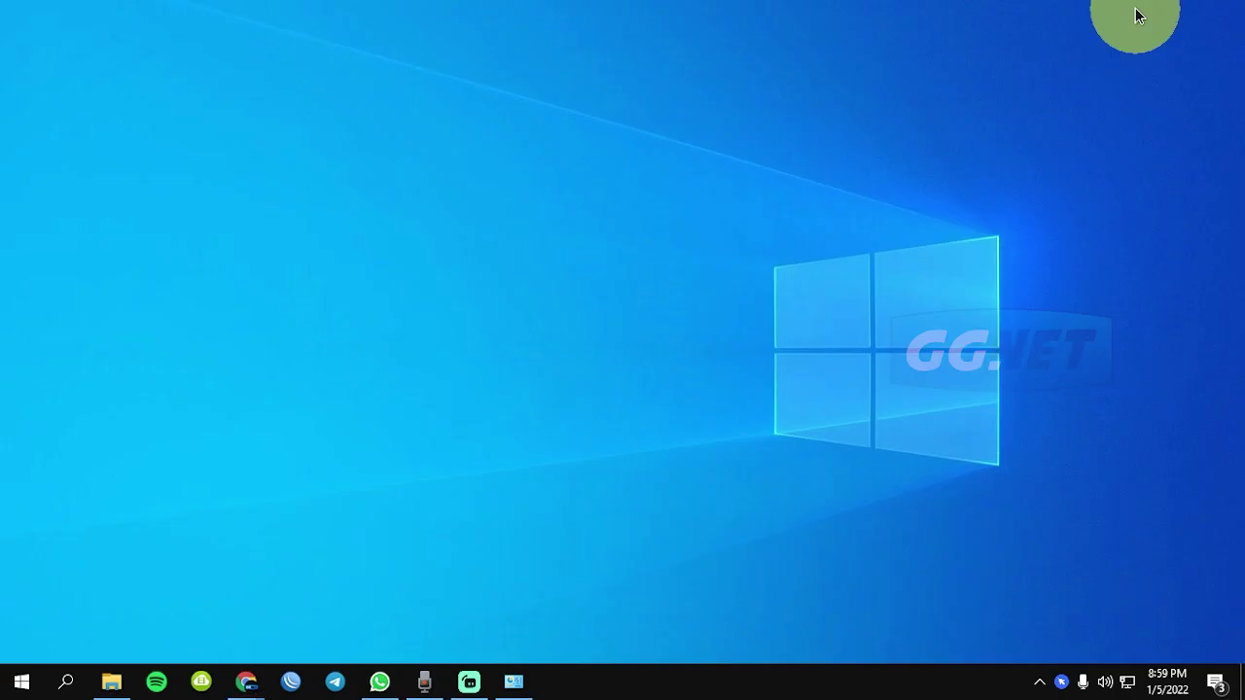
{"action": "right_click", "coordinate": [485, 193]}
{"action": "left_click", "coordinate": [577, 269]}
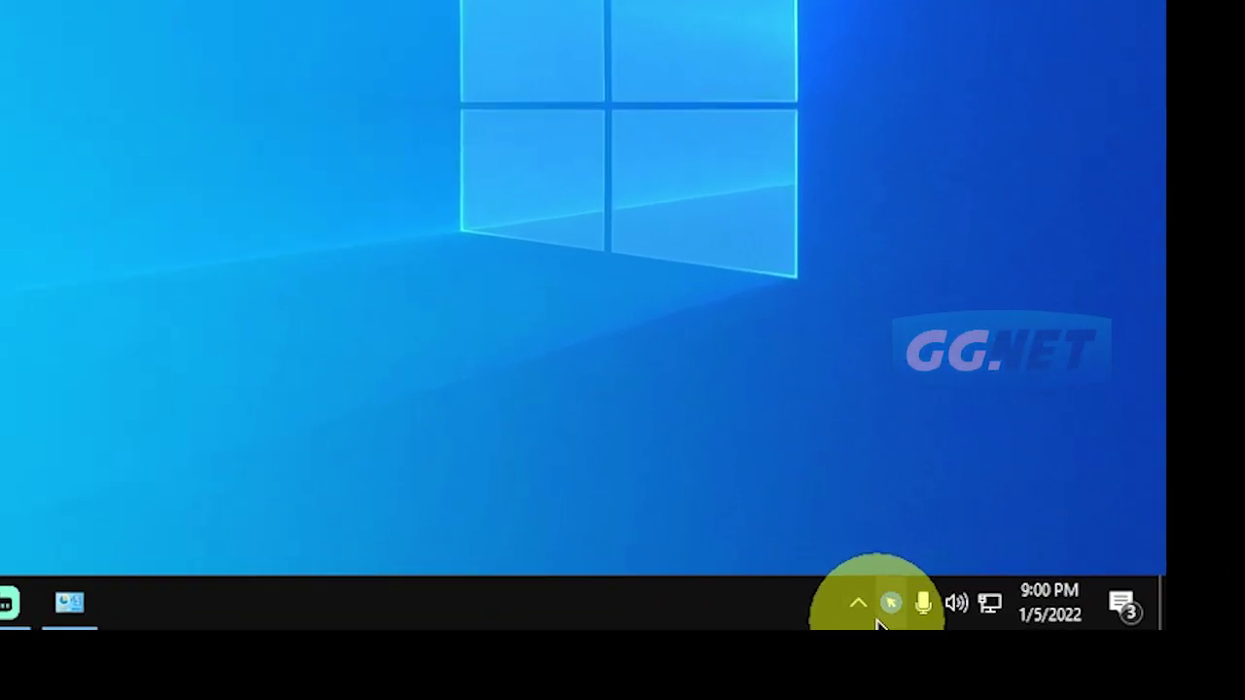
Step: Move the Cursor Highlighter tray icon into the hidden icons area and open the program's settings
{"action": "mouse_move", "coordinate": [902, 600]}
{"action": "left_mouse_down"}
{"action": "mouse_move", "coordinate": [860, 604]}
{"action": "mouse_move", "coordinate": [897, 539]}
{"action": "left_mouse_up"}
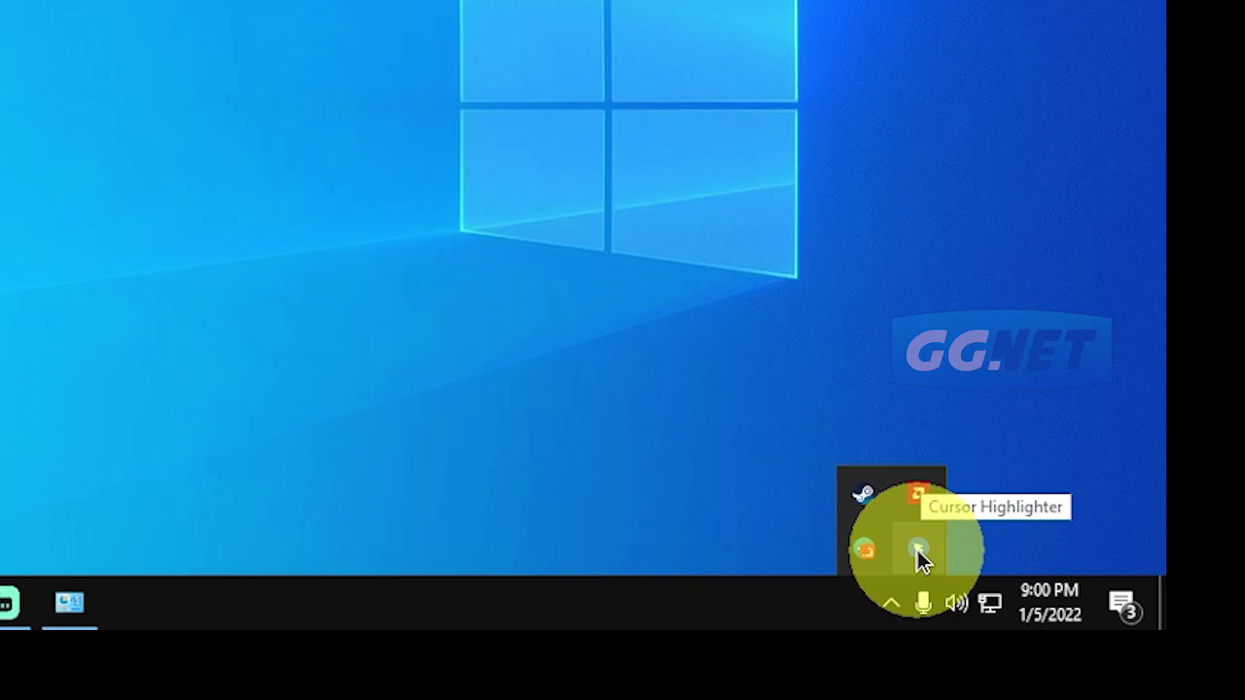
{"action": "right_click", "coordinate": [921, 552]}
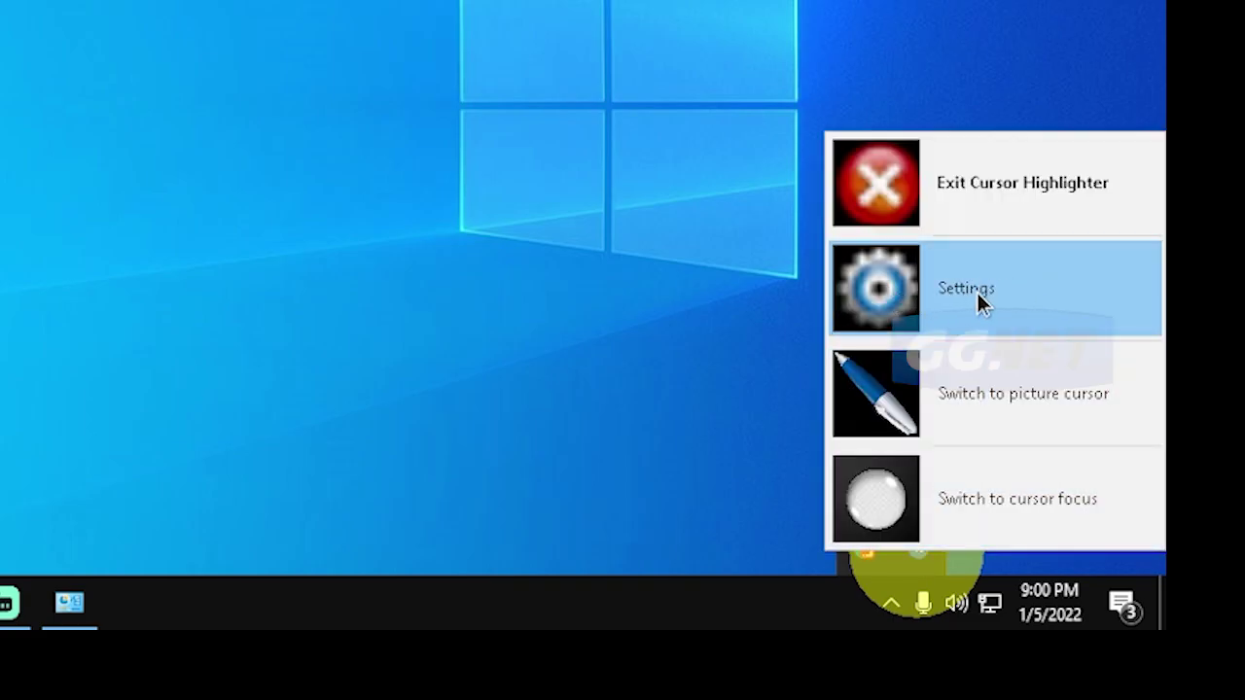
{"action": "left_click", "coordinate": [929, 290]}
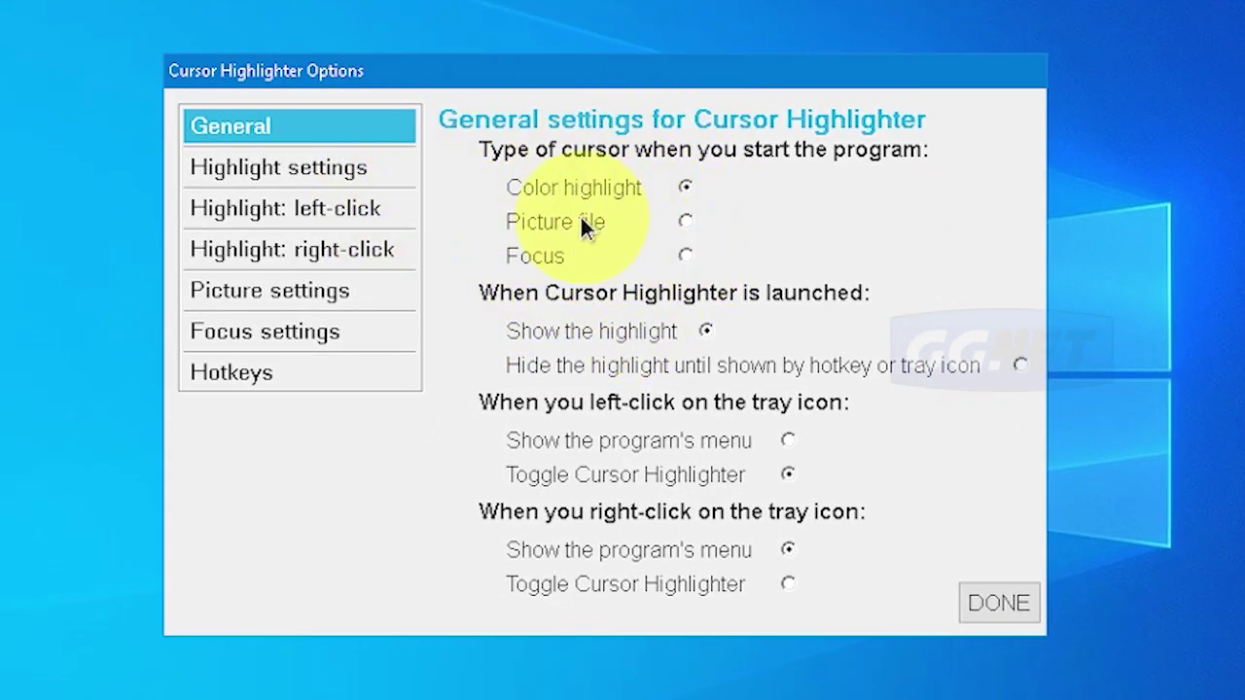
Step: Try the Picture file and Focus cursor types and hiding the highlight at launch, restoring Color highlight and Show the highlight
{"action": "left_click", "coordinate": [685, 221]}
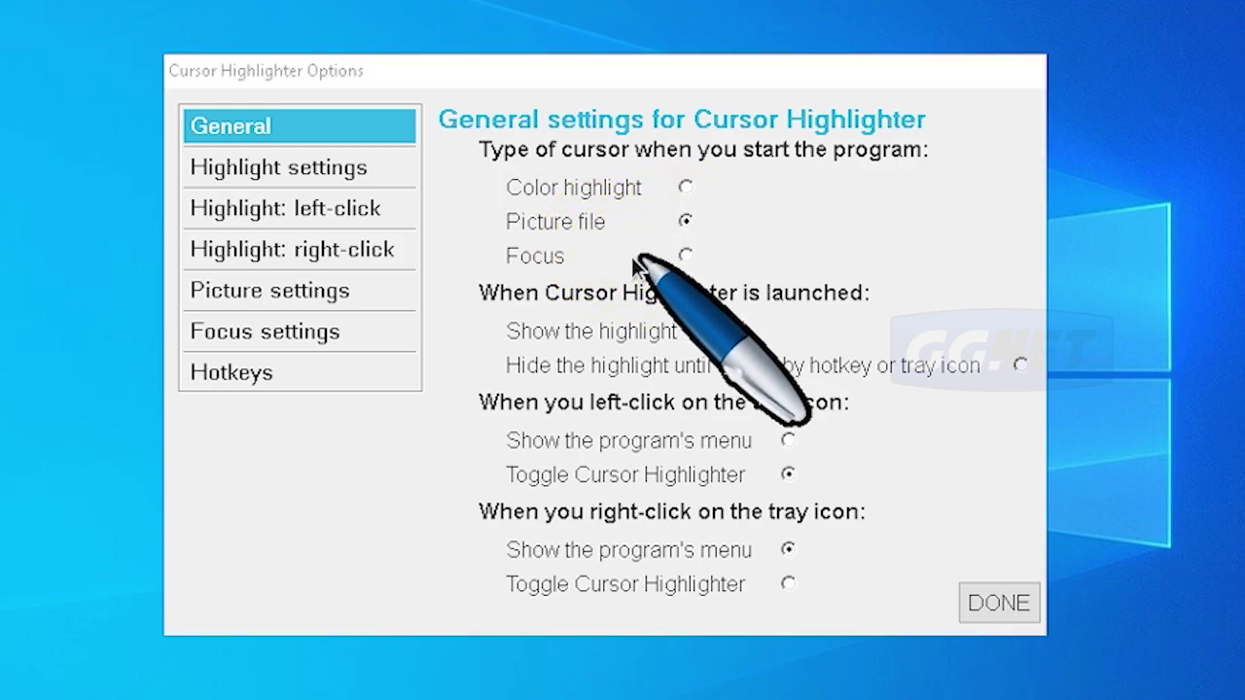
{"action": "left_click", "coordinate": [685, 254]}
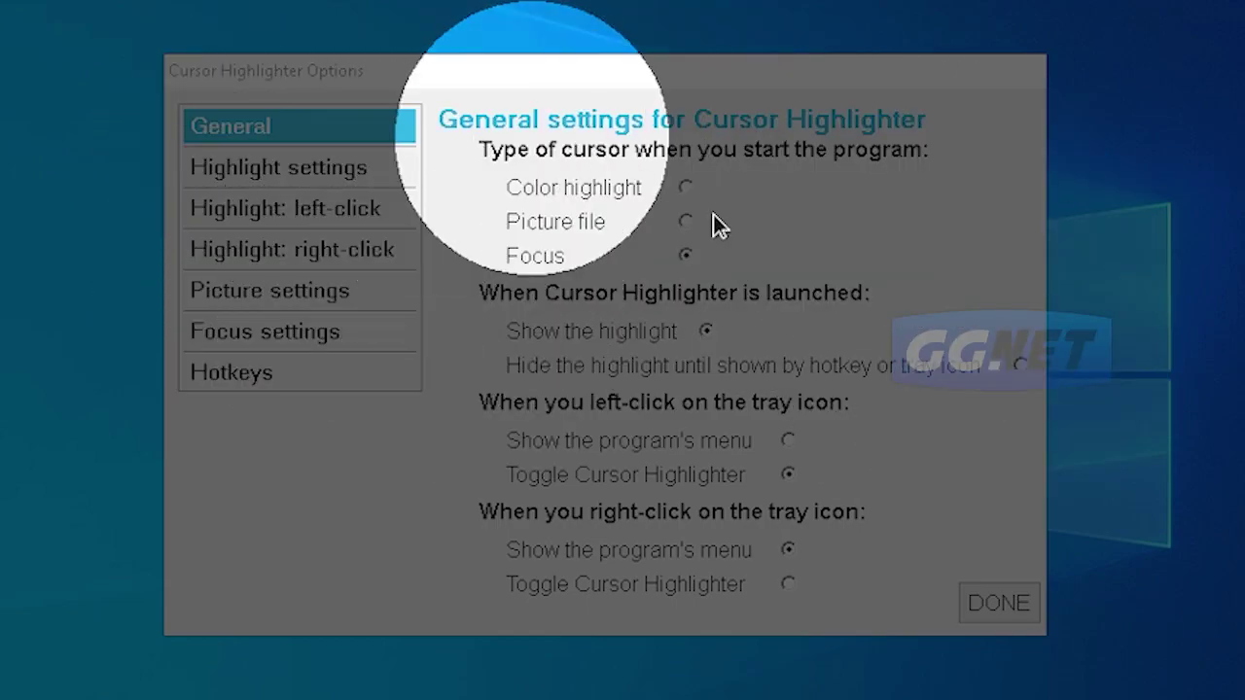
{"action": "left_click", "coordinate": [686, 188]}
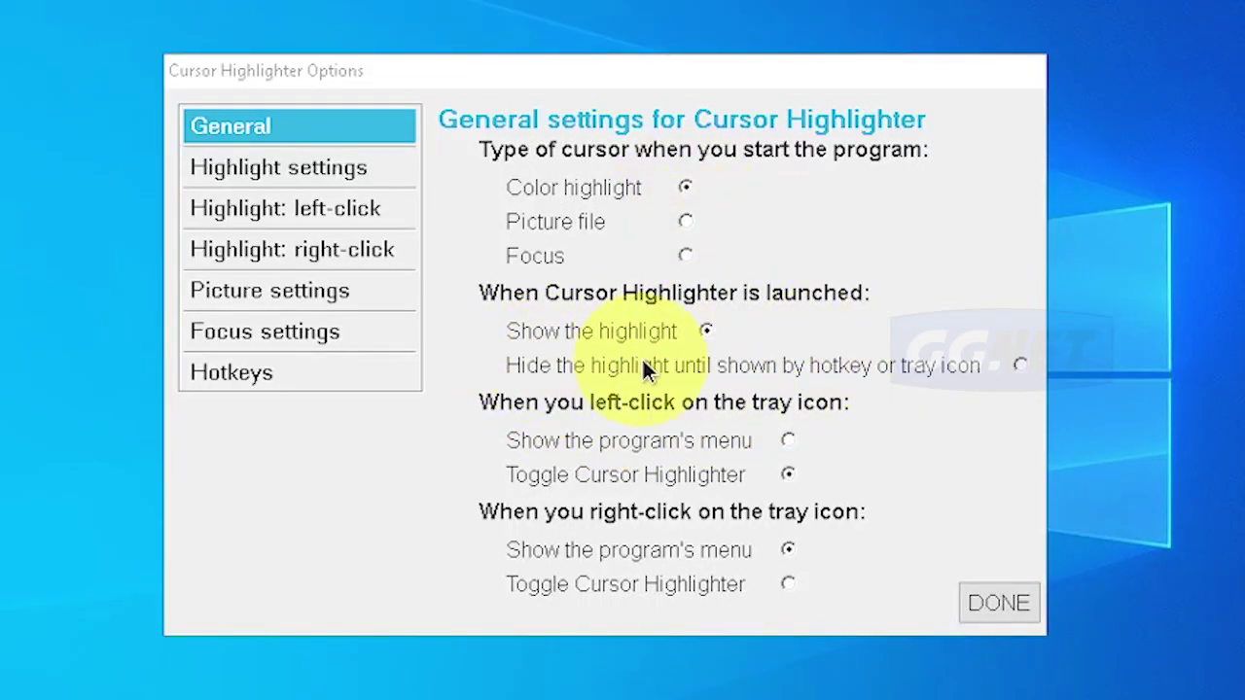
{"action": "left_click", "coordinate": [1019, 366]}
{"action": "left_click", "coordinate": [705, 330]}
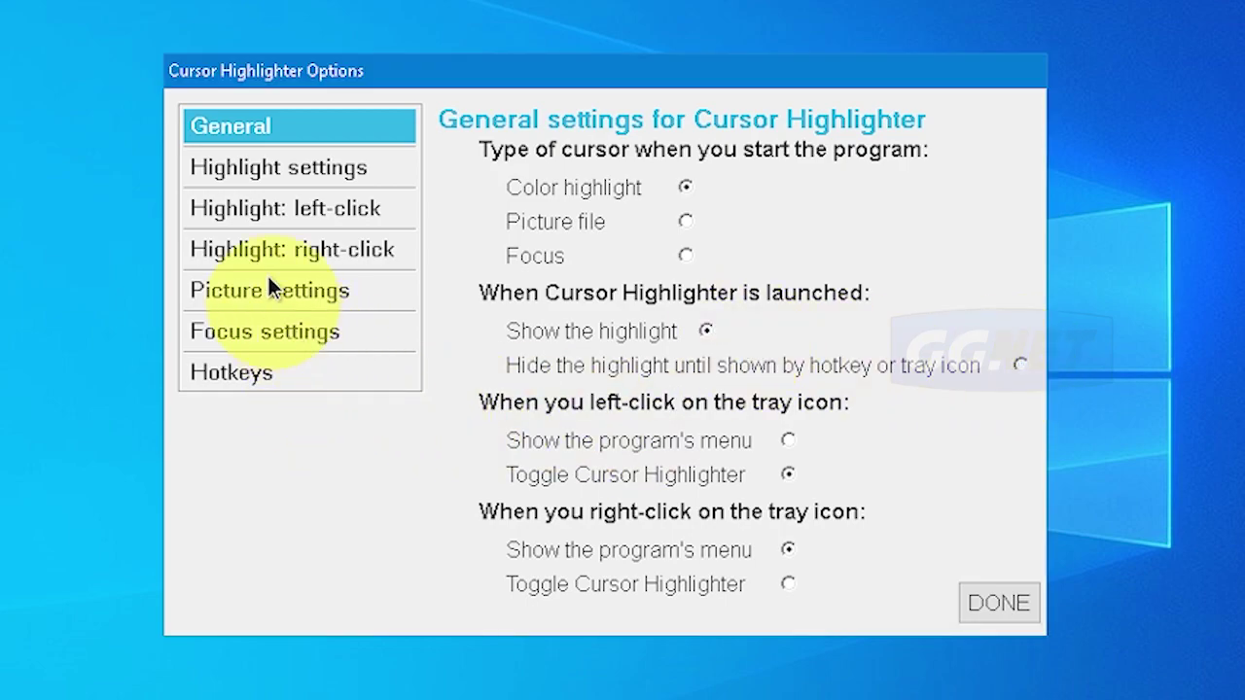
Step: Change the cursor highlight color to red (Red 255, Green 0, Blue 6)
{"action": "left_click", "coordinate": [294, 167]}
{"action": "left_click", "coordinate": [601, 384]}
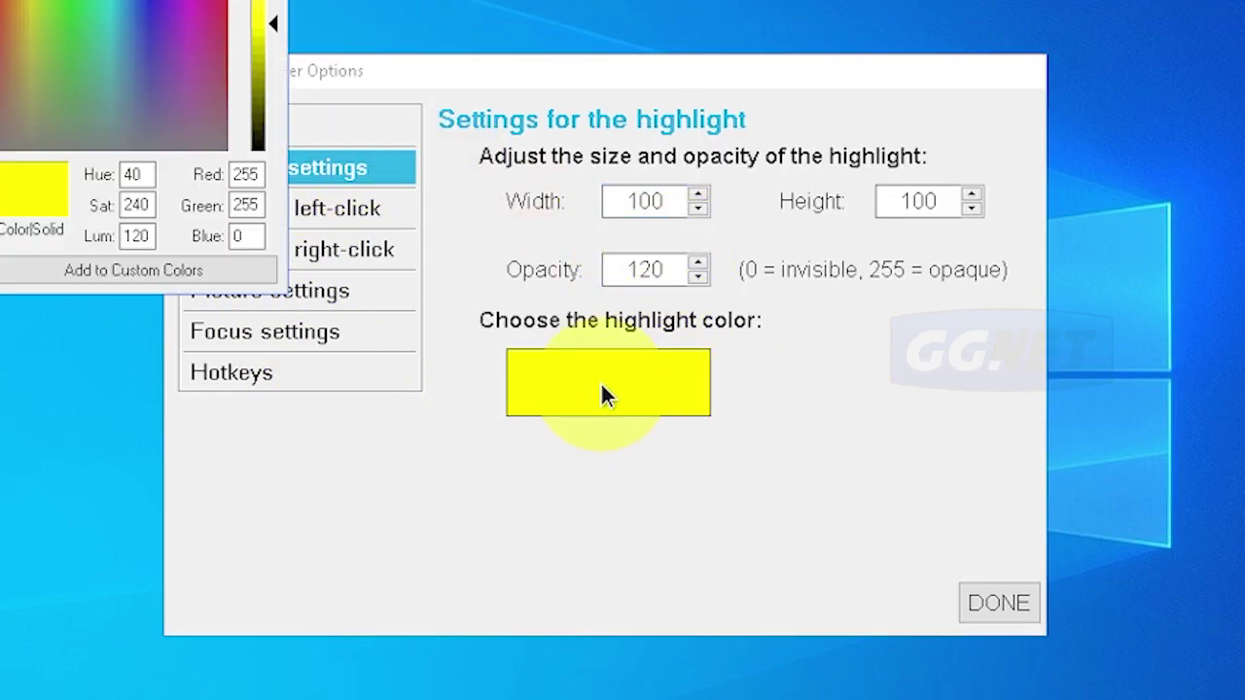
{"action": "left_click", "coordinate": [226, 3]}
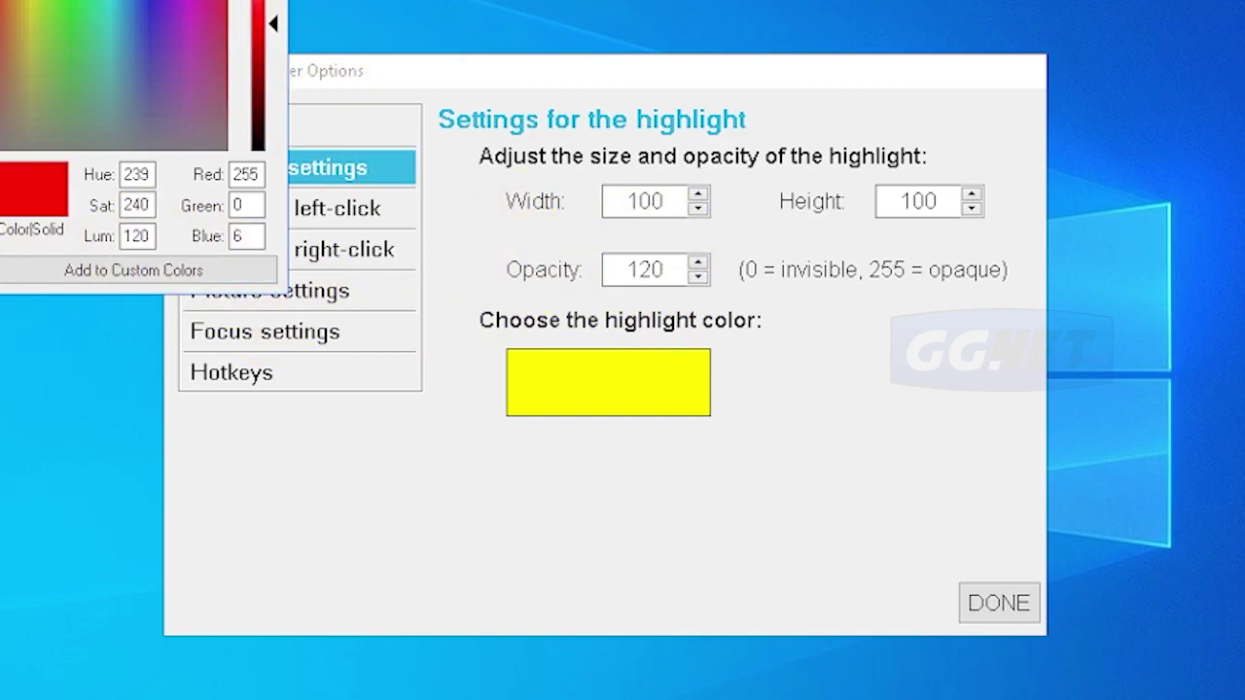
{"action": "key", "text": "Return"}
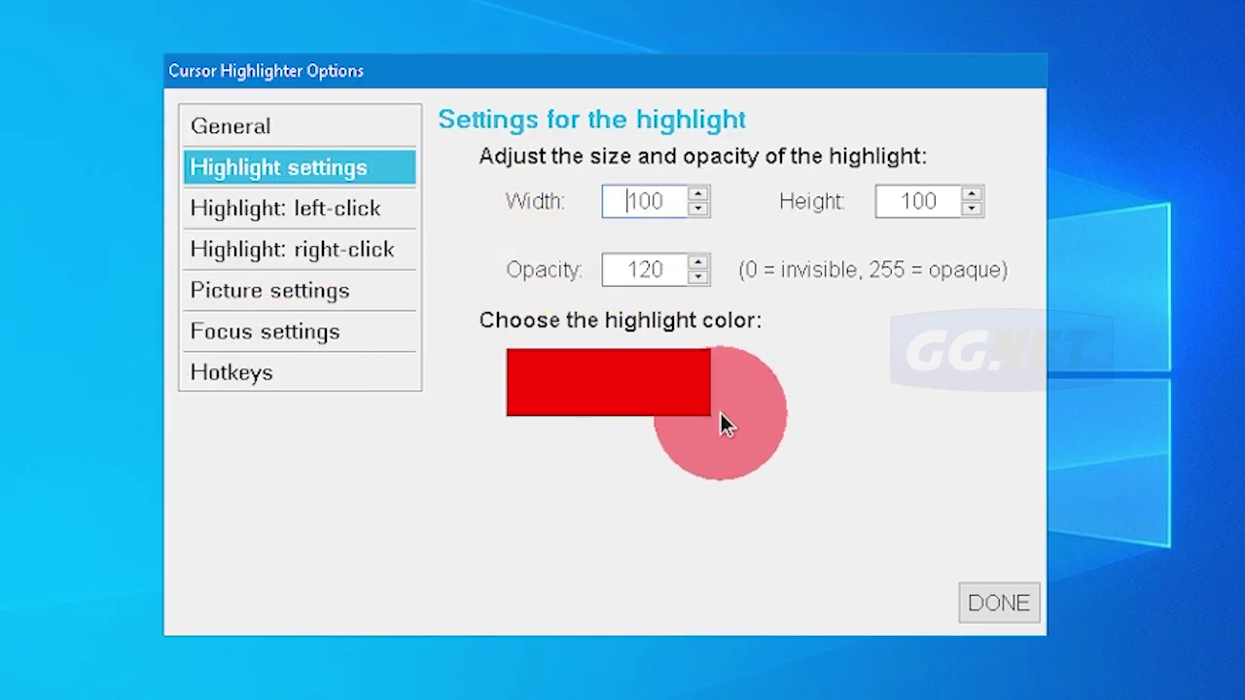
Step: Set both the width and the height of the cursor highlight to 50
{"action": "double_click", "coordinate": [667, 198]}
{"action": "type", "text": "5"}
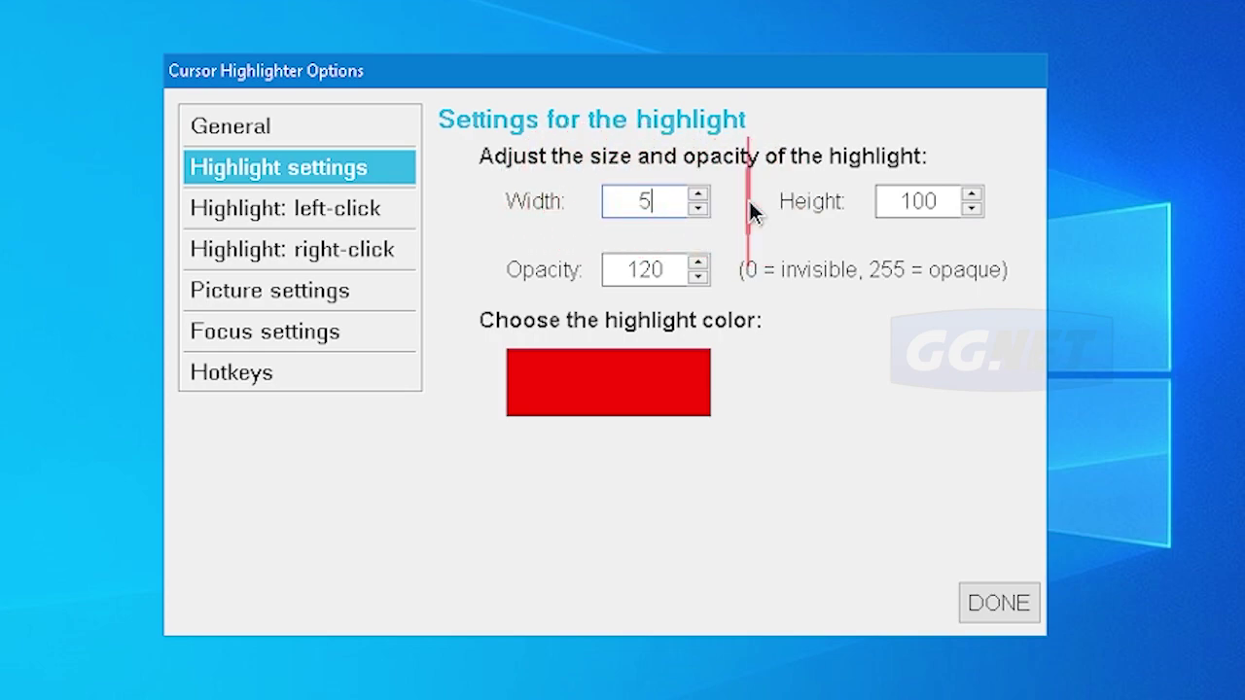
{"action": "type", "text": "0"}
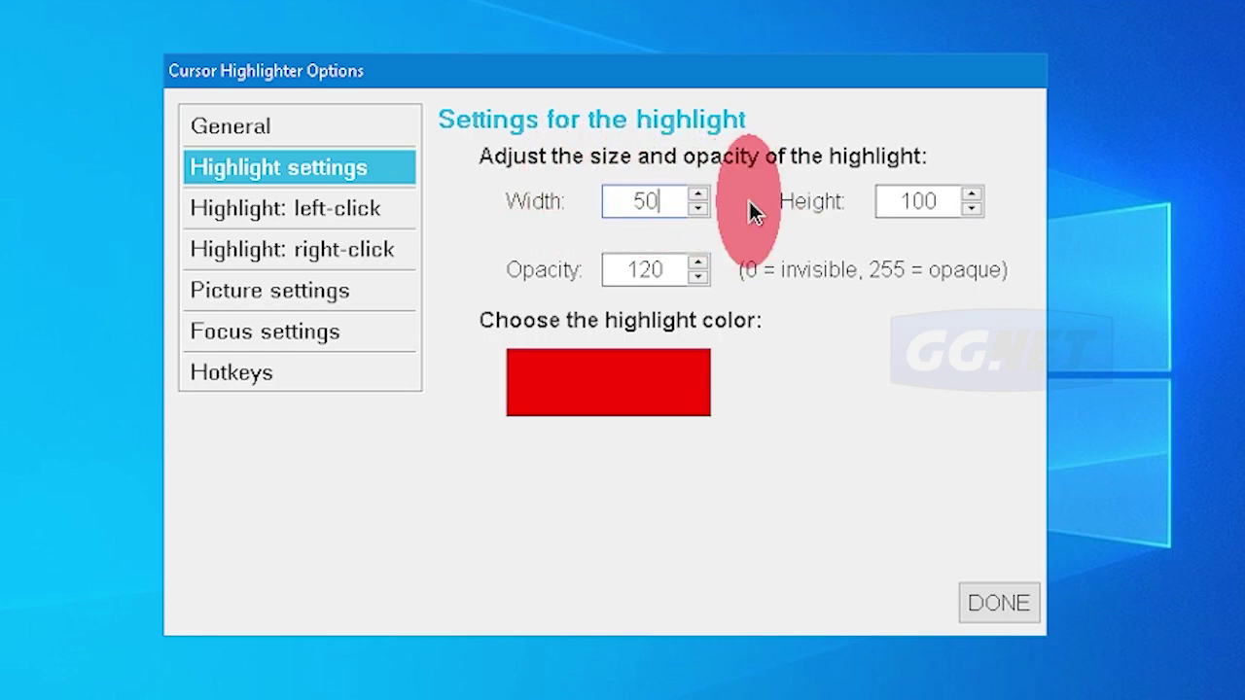
{"action": "double_click", "coordinate": [944, 200]}
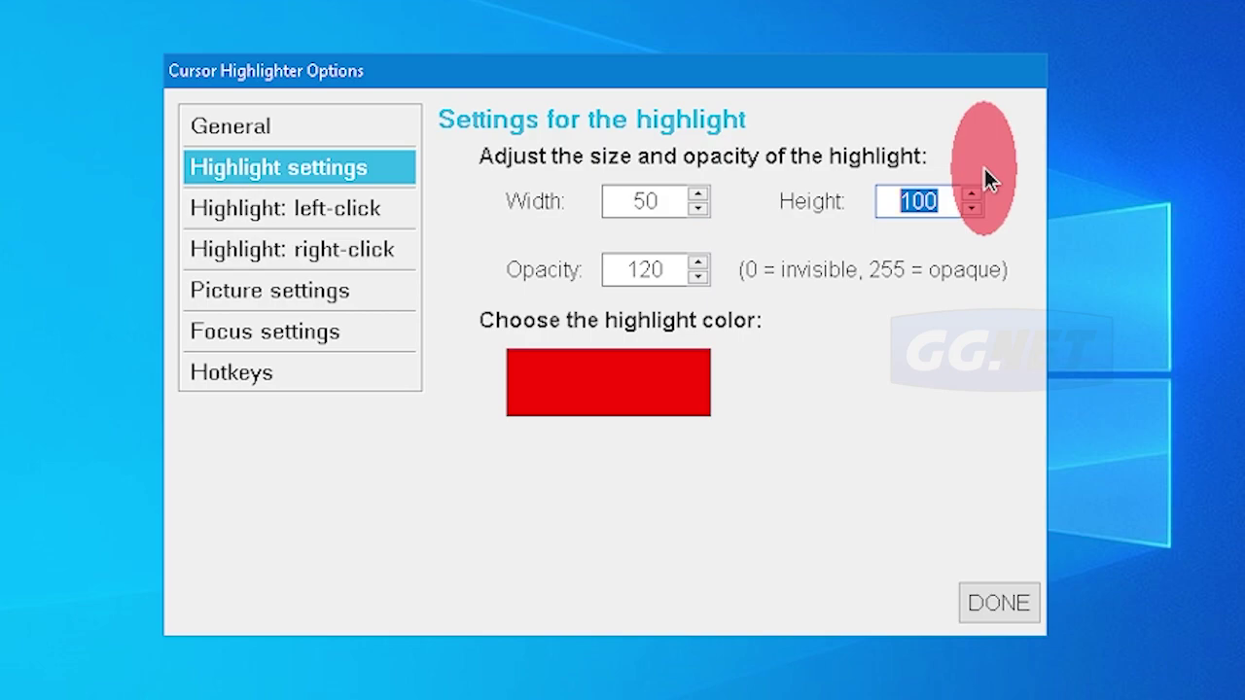
{"action": "type", "text": "50"}
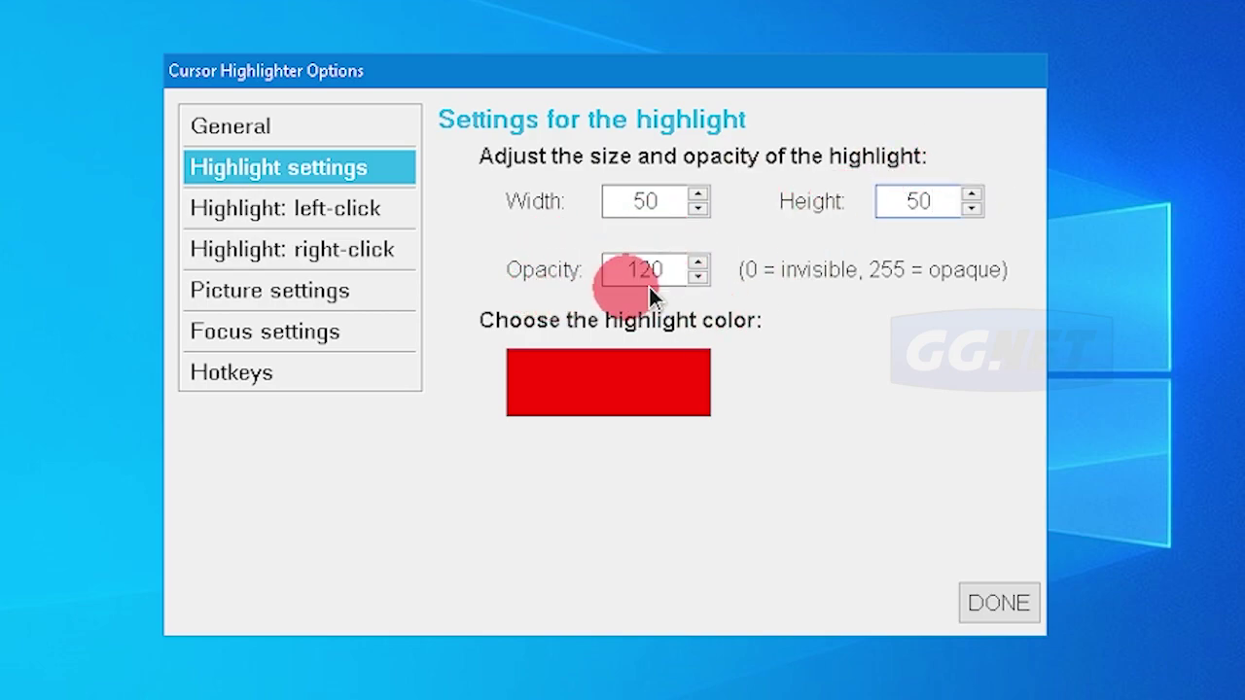
Step: Try highlight opacity values of 10, 255 and 173
{"action": "left_click_drag", "start_coordinate": [669, 269], "coordinate": [547, 264]}
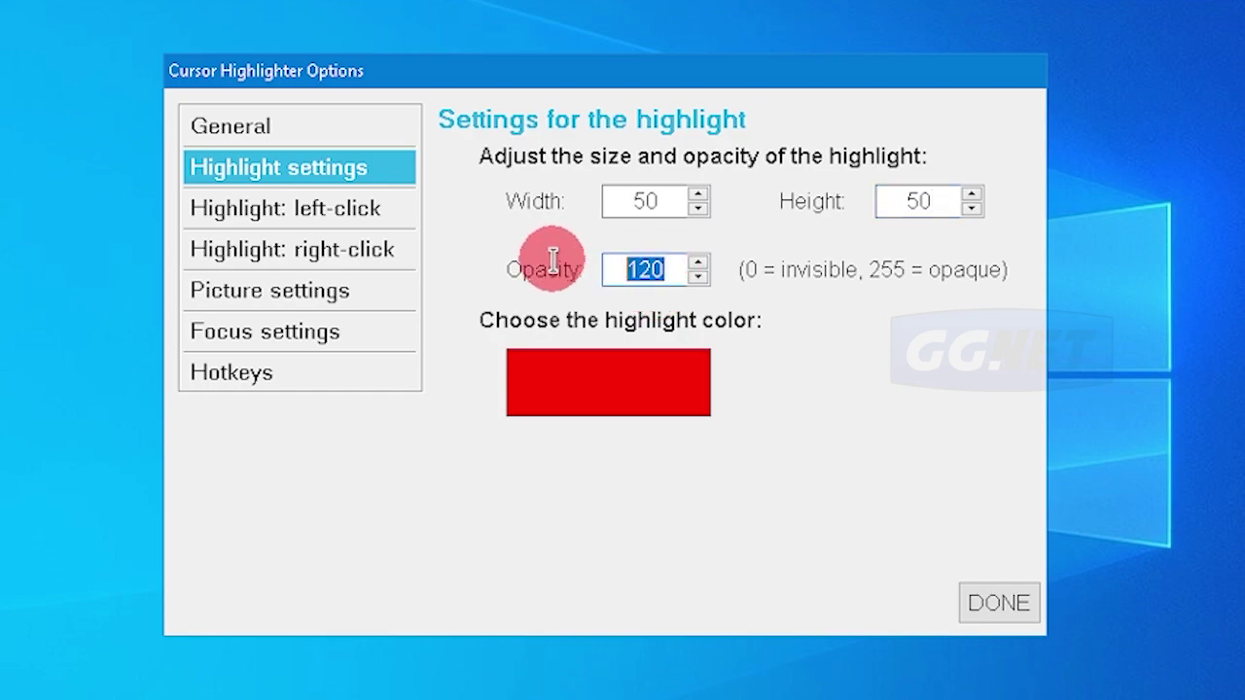
{"action": "type", "text": "10"}
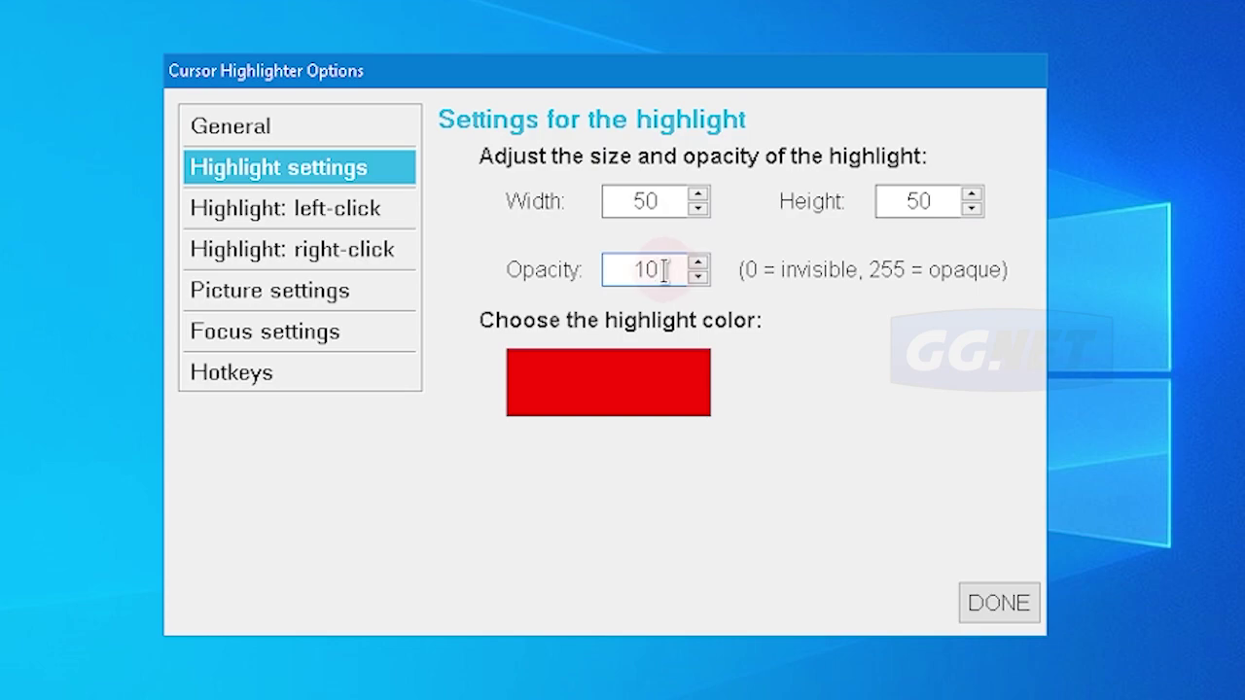
{"action": "left_click_drag", "start_coordinate": [665, 270], "coordinate": [633, 268]}
{"action": "type", "text": "25"}
{"action": "key", "text": "BackSpace"}
{"action": "key", "text": "BackSpace"}
{"action": "type", "text": "1"}
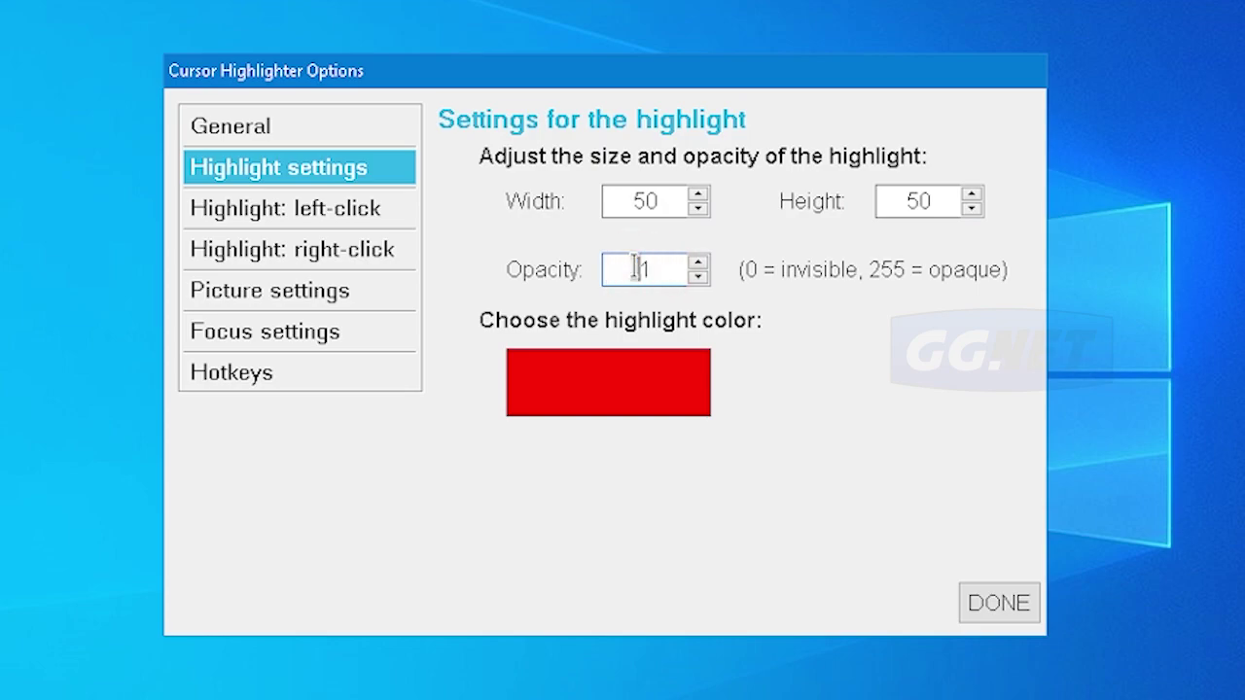
{"action": "key", "text": "BackSpace"}
{"action": "type", "text": "200"}
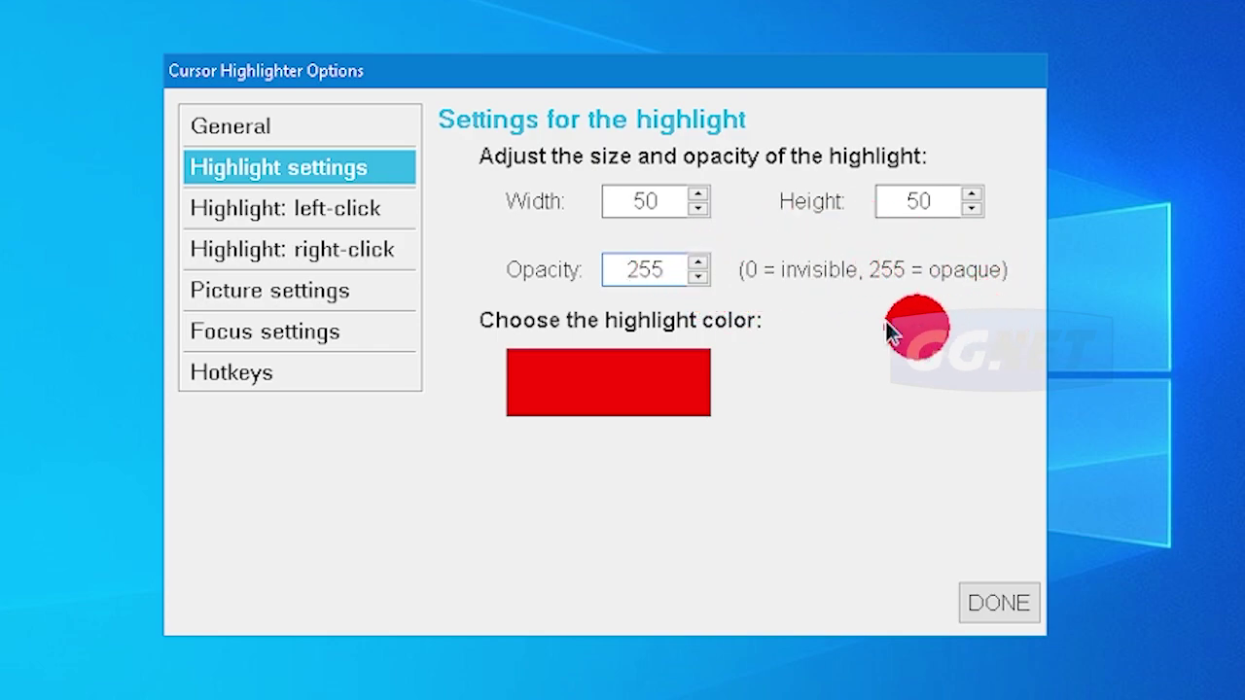
{"action": "double_click", "coordinate": [658, 269]}
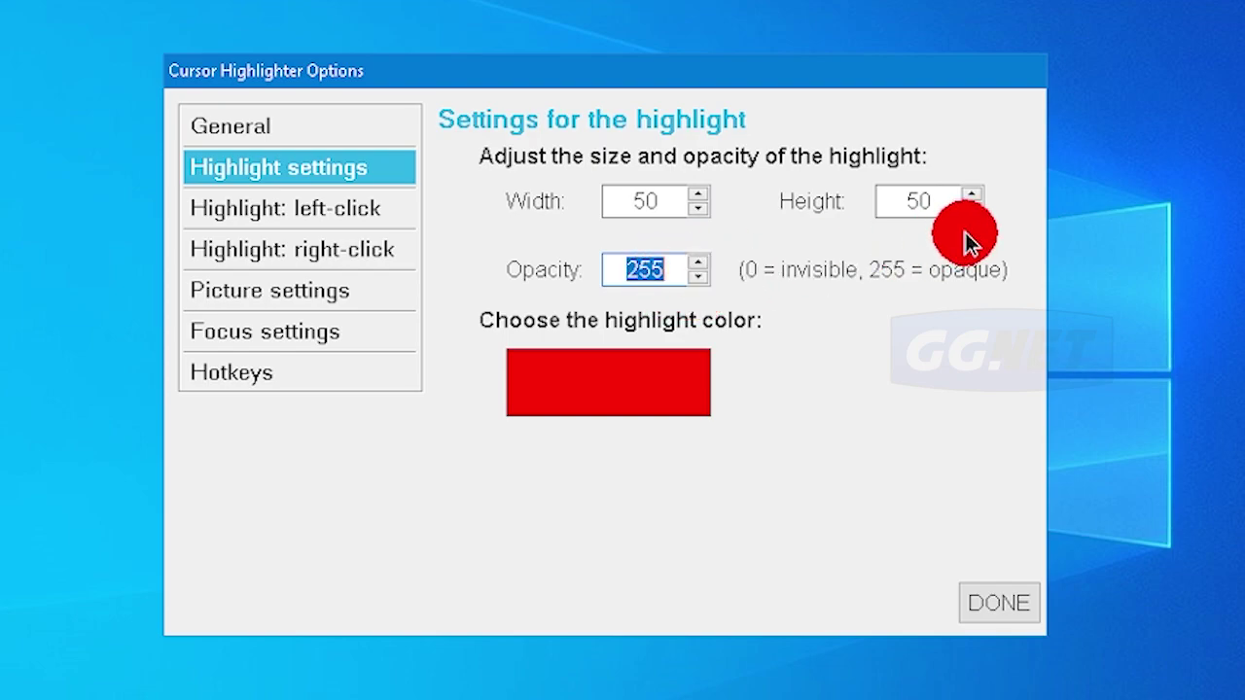
{"action": "type", "text": "173"}
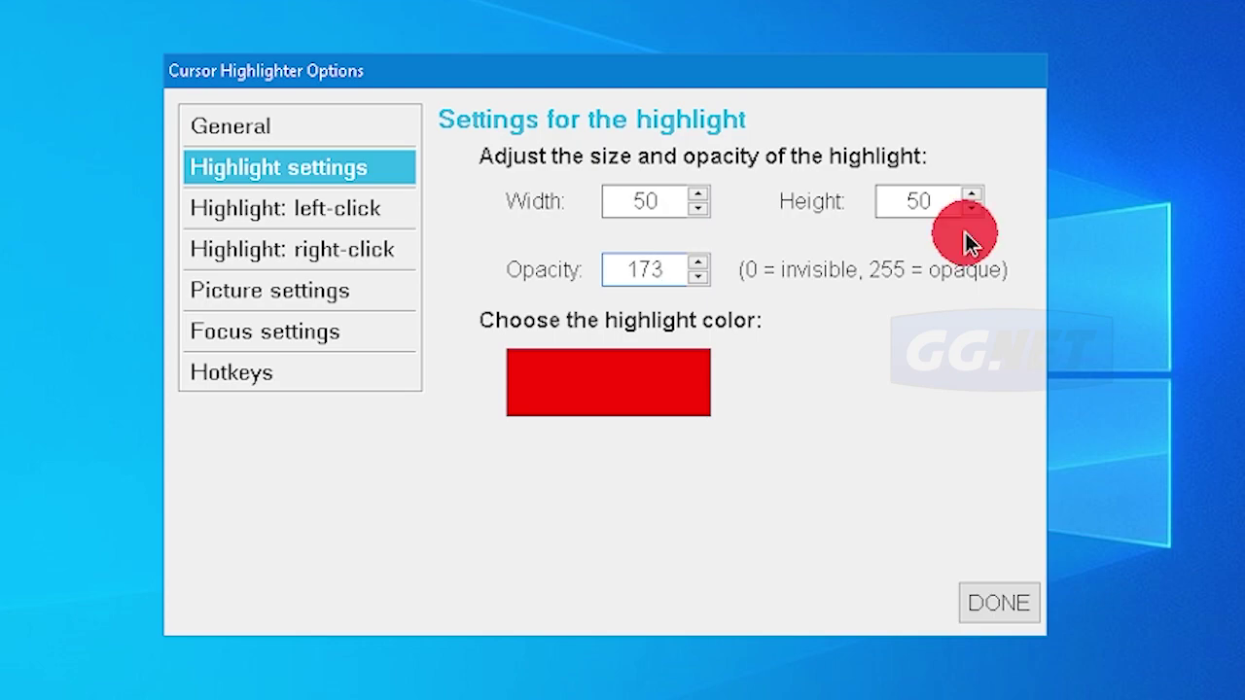
Step: Set the highlight opacity to 150
{"action": "double_click", "coordinate": [642, 267]}
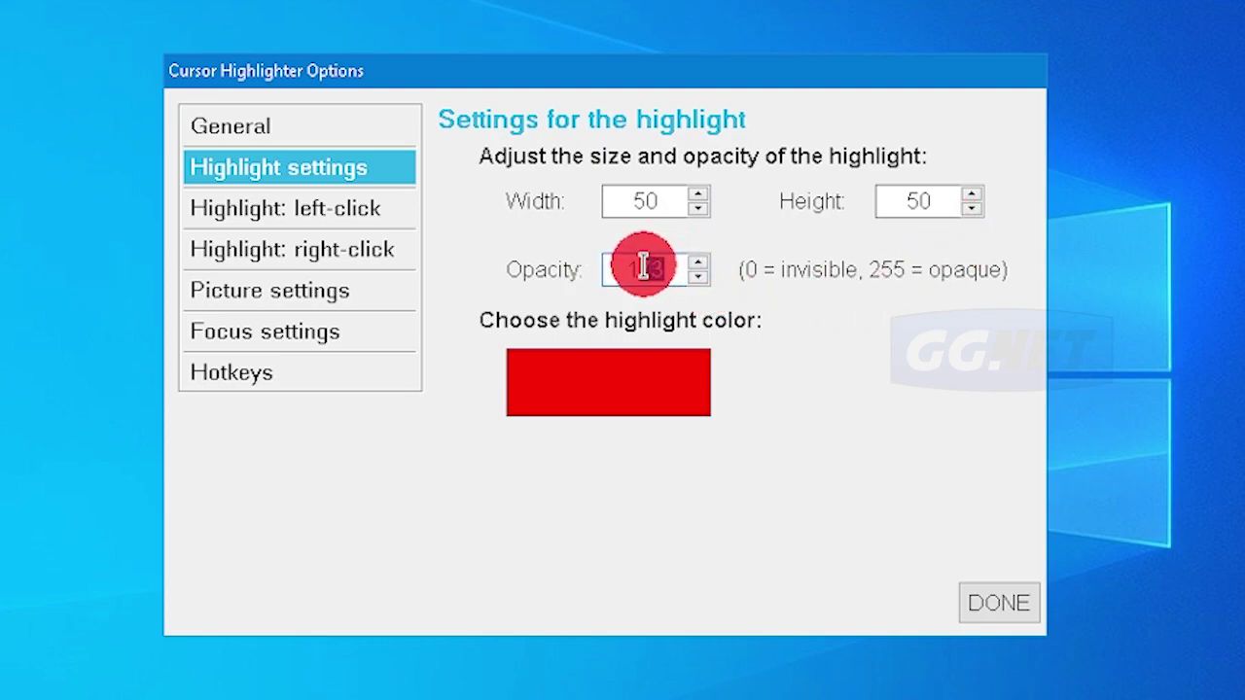
{"action": "type", "text": "150"}
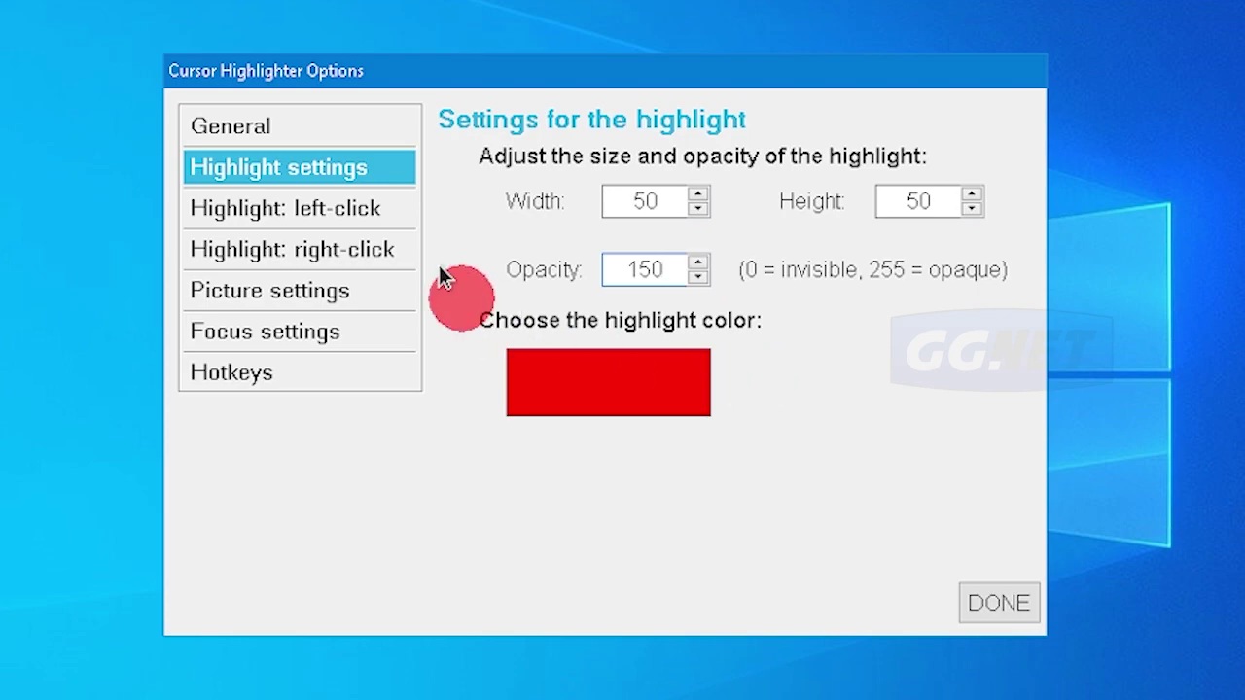
Step: Open the left-click highlight options and test the hide-highlight action on the desktop and inside the dialog
{"action": "left_click", "coordinate": [326, 208]}
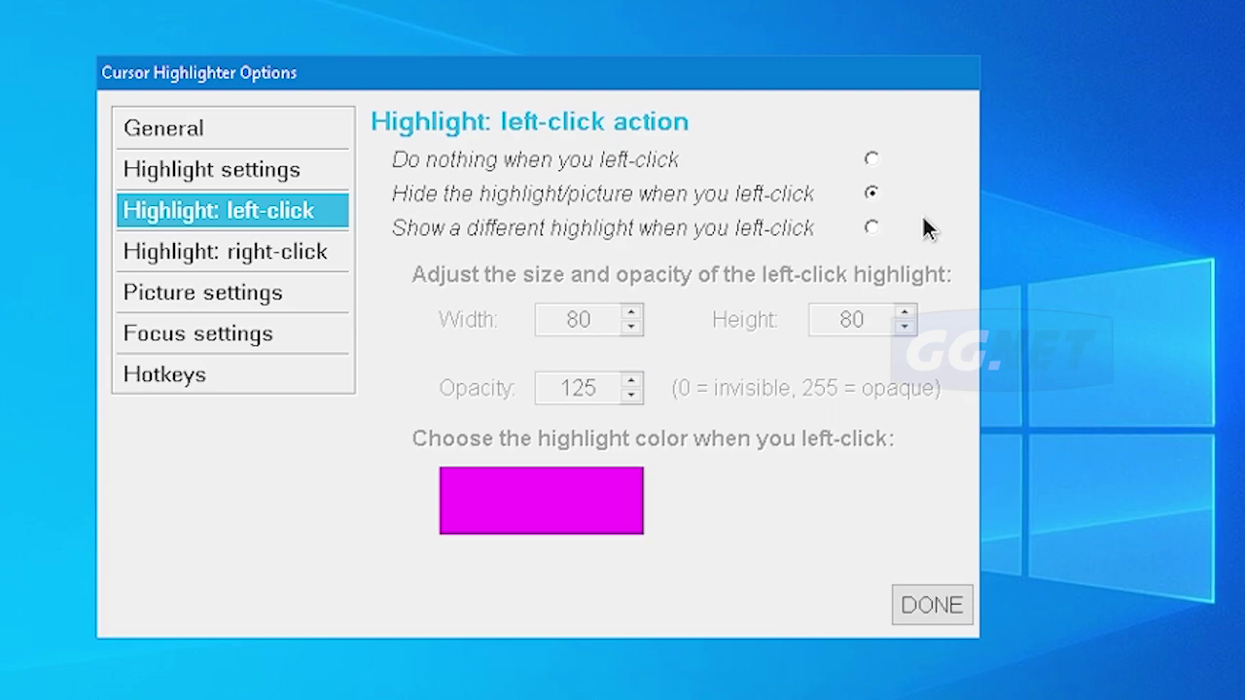
{"action": "left_click", "coordinate": [1079, 214]}
{"action": "left_click", "coordinate": [778, 145]}
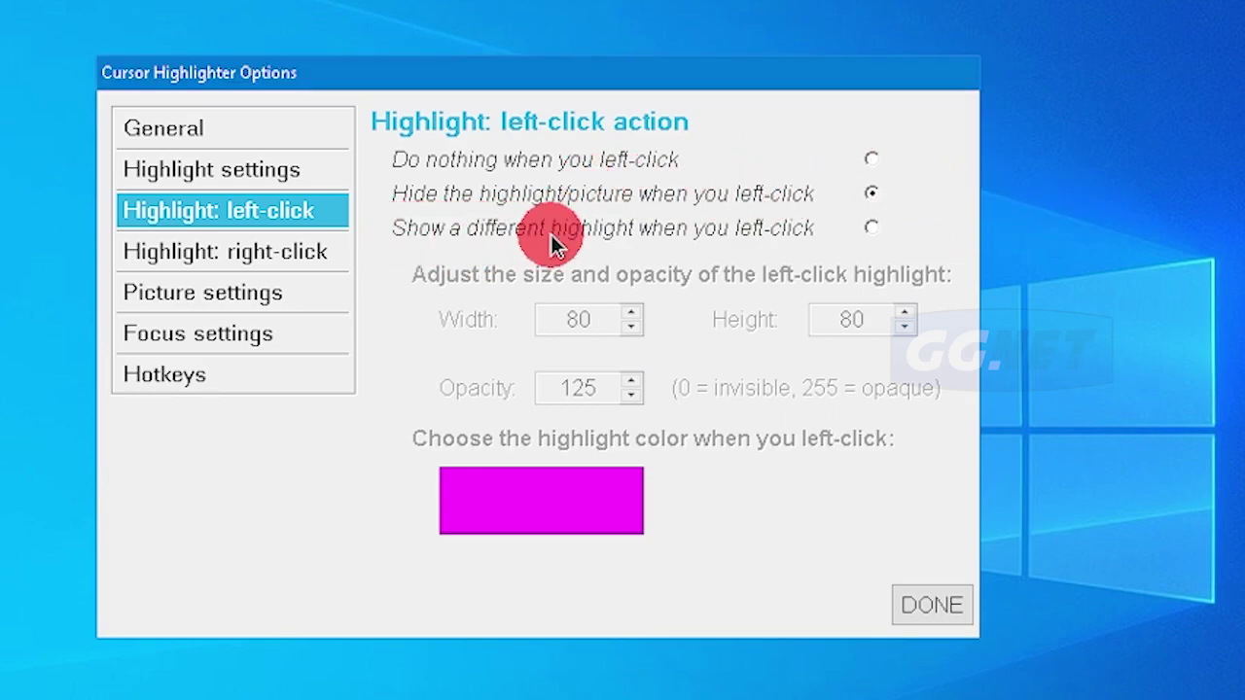
Step: Set the left-click action to show a different highlight and test it inside the dialog
{"action": "left_click", "coordinate": [872, 228]}
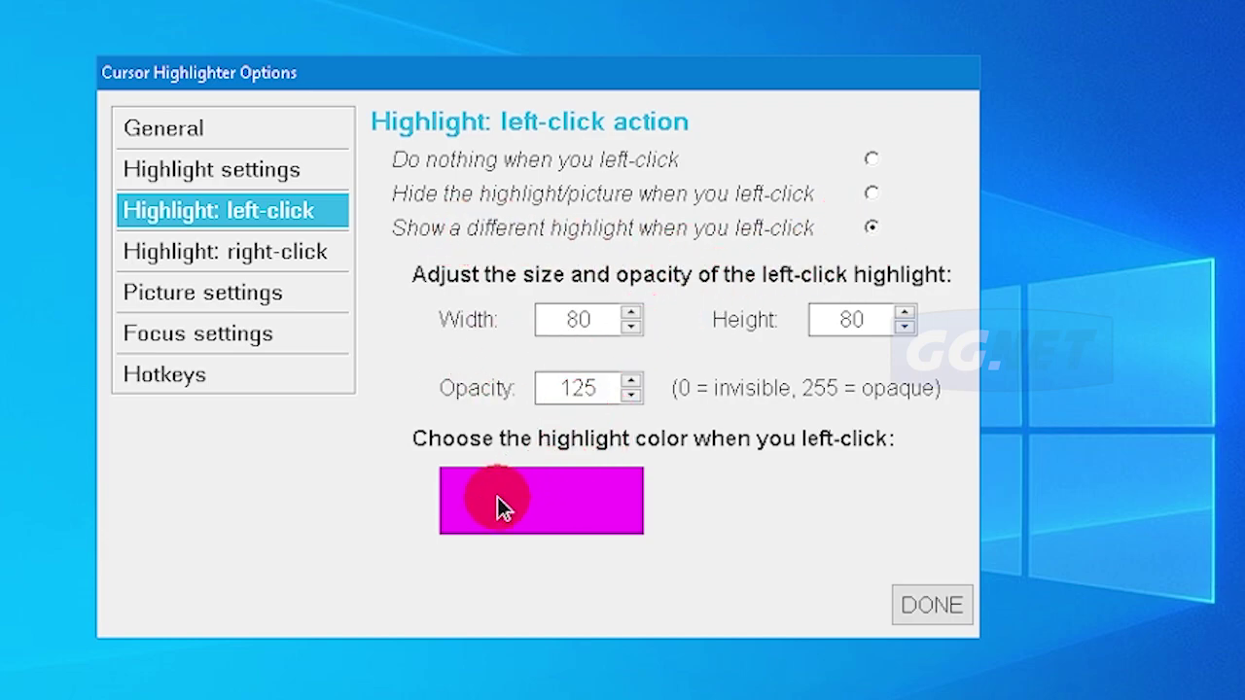
{"action": "left_click", "coordinate": [828, 530]}
{"action": "left_click", "coordinate": [828, 530]}
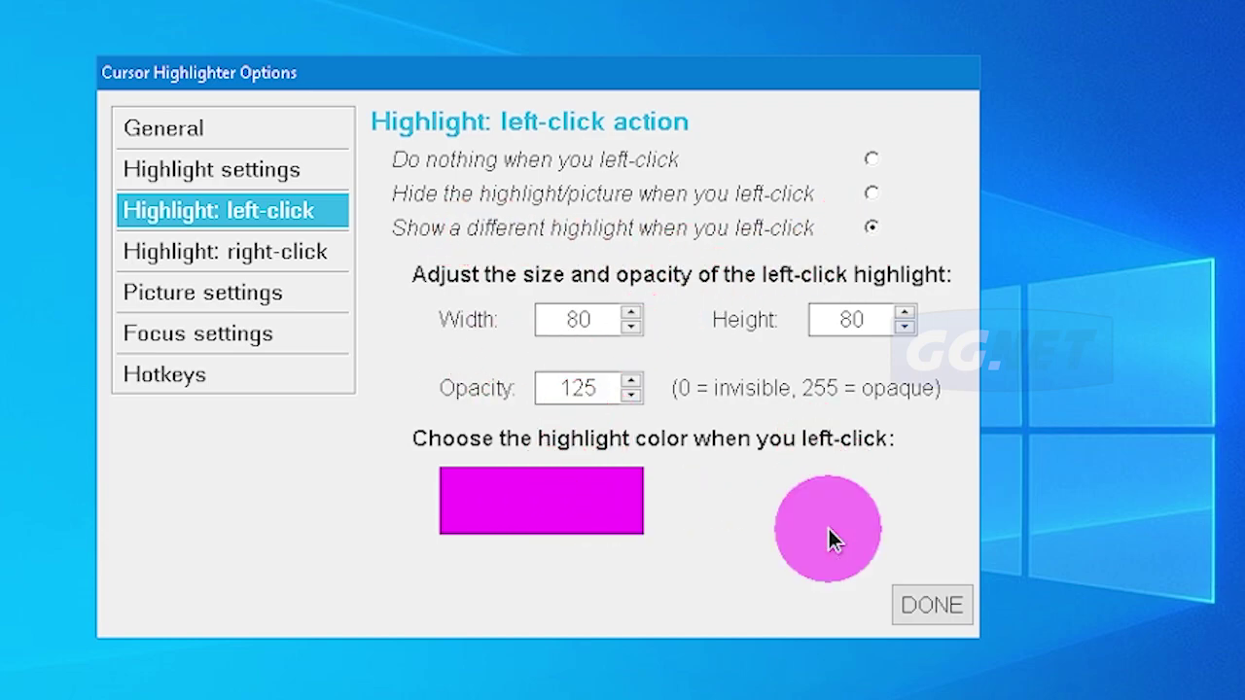
{"action": "left_click", "coordinate": [860, 321]}
{"action": "left_click", "coordinate": [579, 387]}
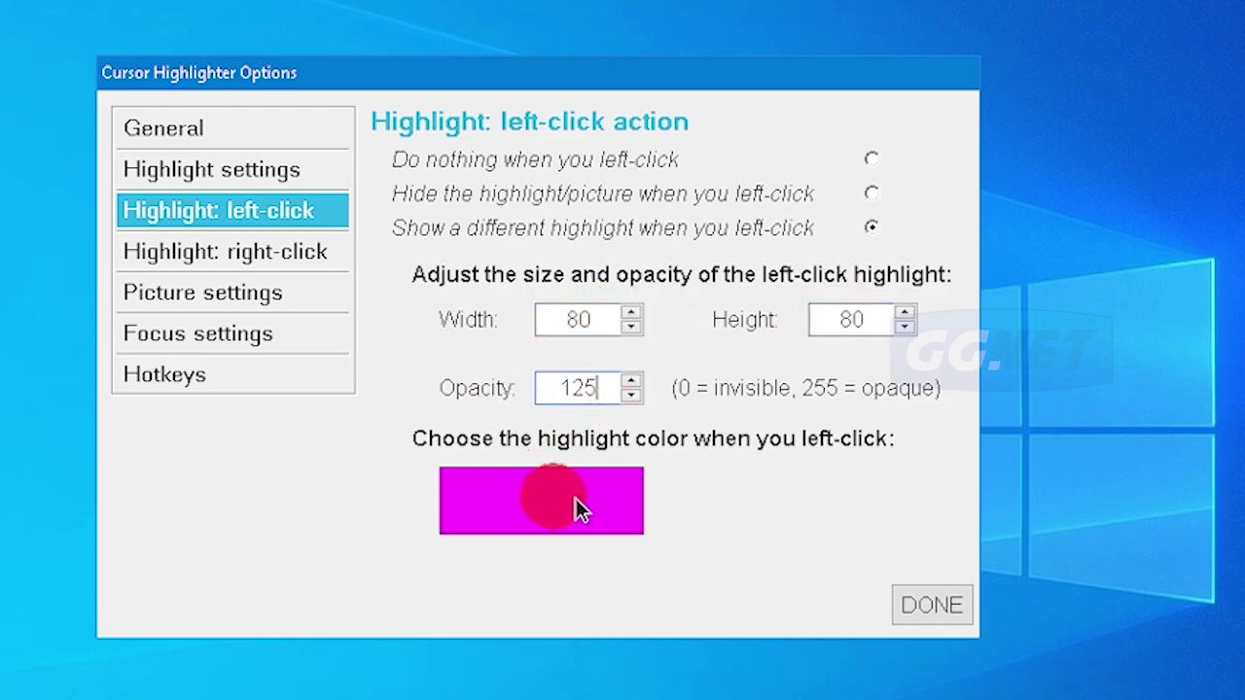
{"action": "left_click", "coordinate": [756, 528]}
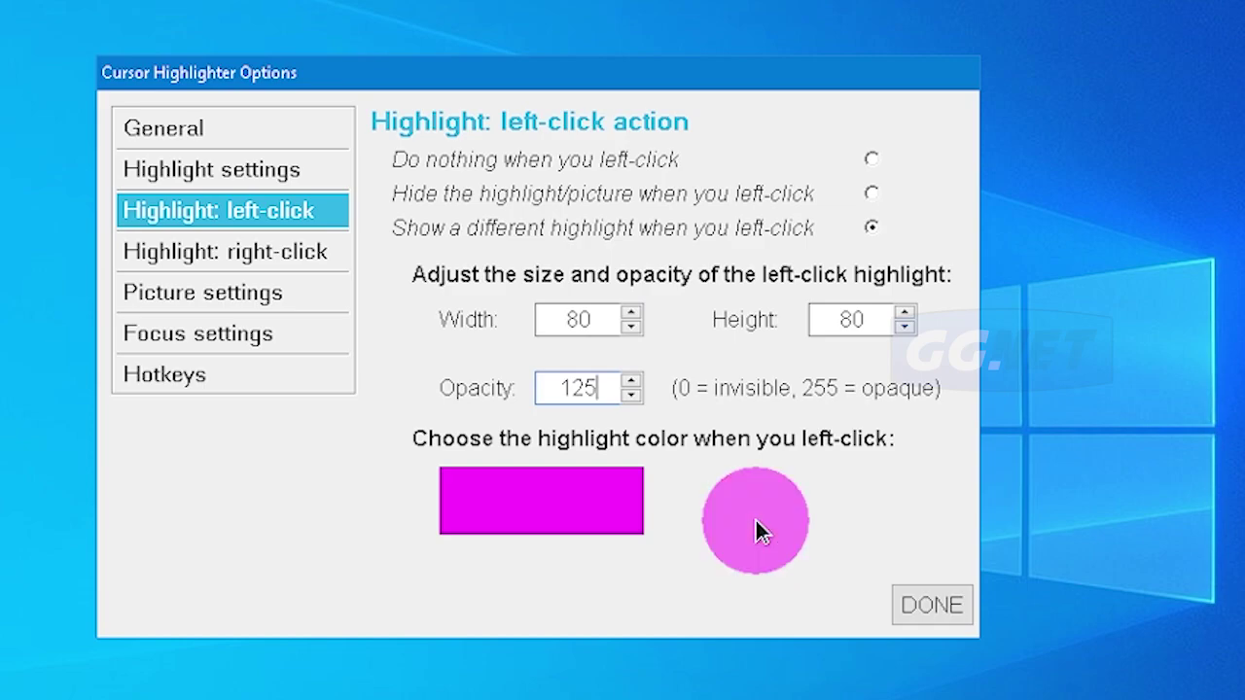
{"action": "left_click", "coordinate": [757, 530]}
Step: Change the left-click highlight color to yellow and set its width and height to 50
{"action": "left_click", "coordinate": [529, 513]}
{"action": "left_click_drag", "start_coordinate": [190, 76], "coordinate": [78, 1]}
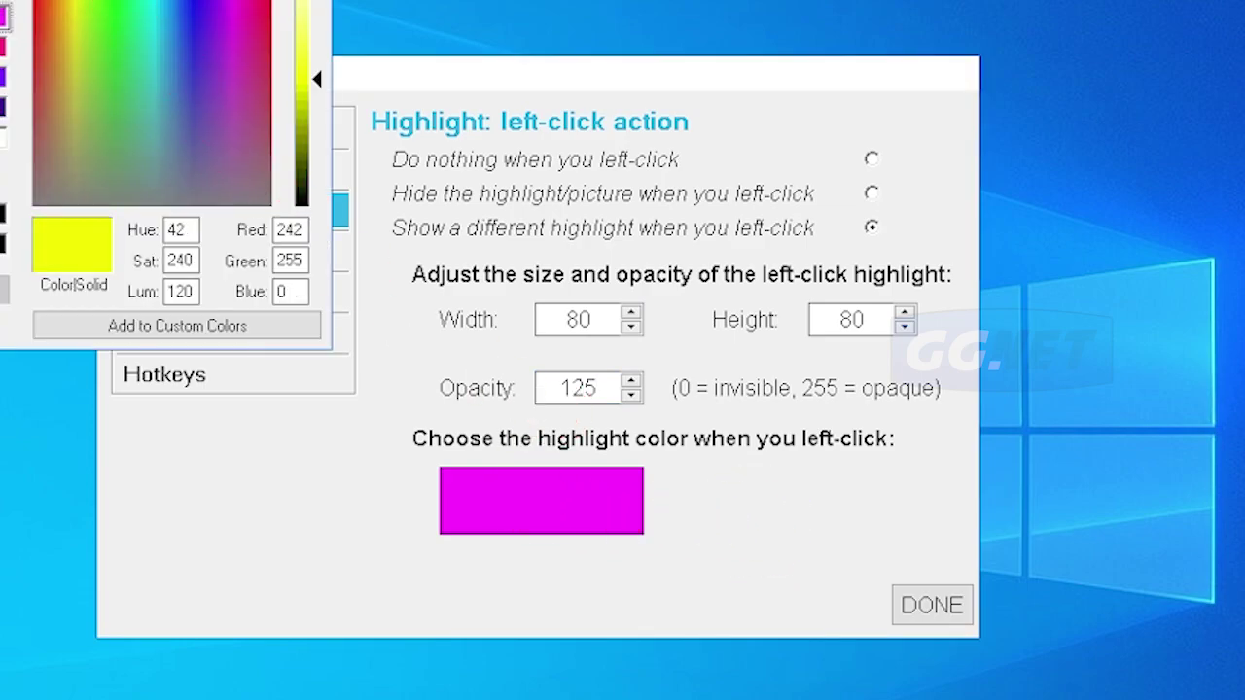
{"action": "key", "text": "Return"}
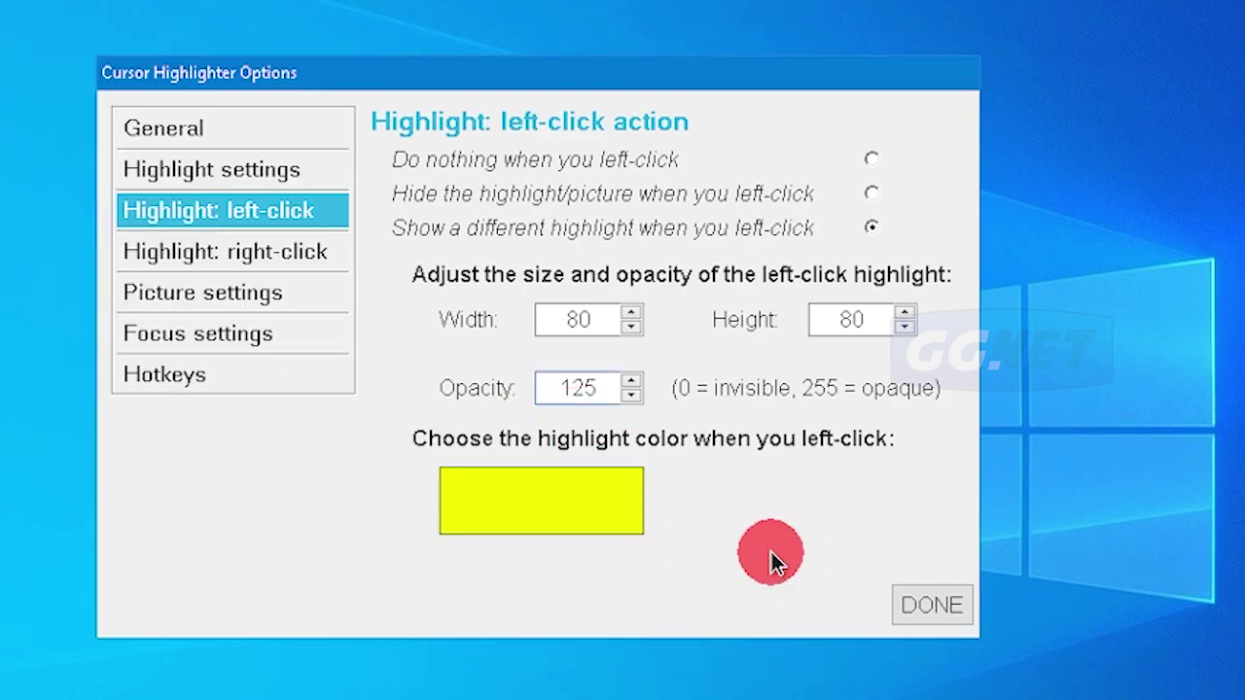
{"action": "left_click", "coordinate": [770, 562]}
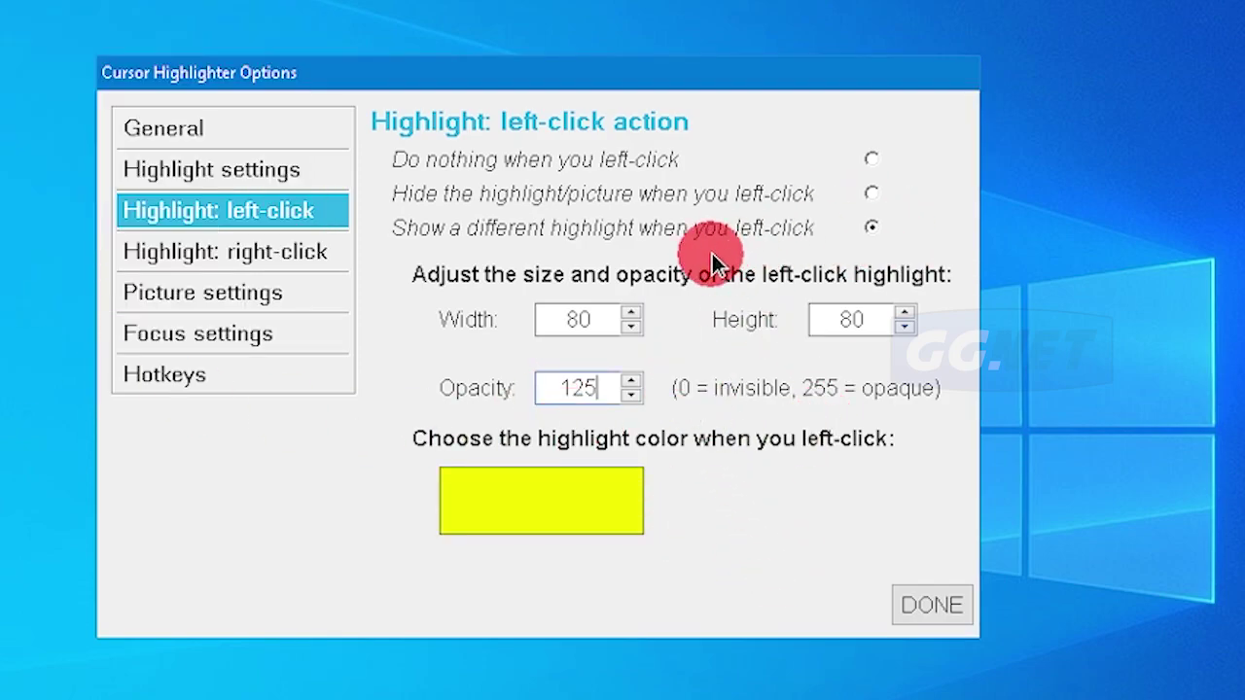
{"action": "left_click", "coordinate": [874, 192]}
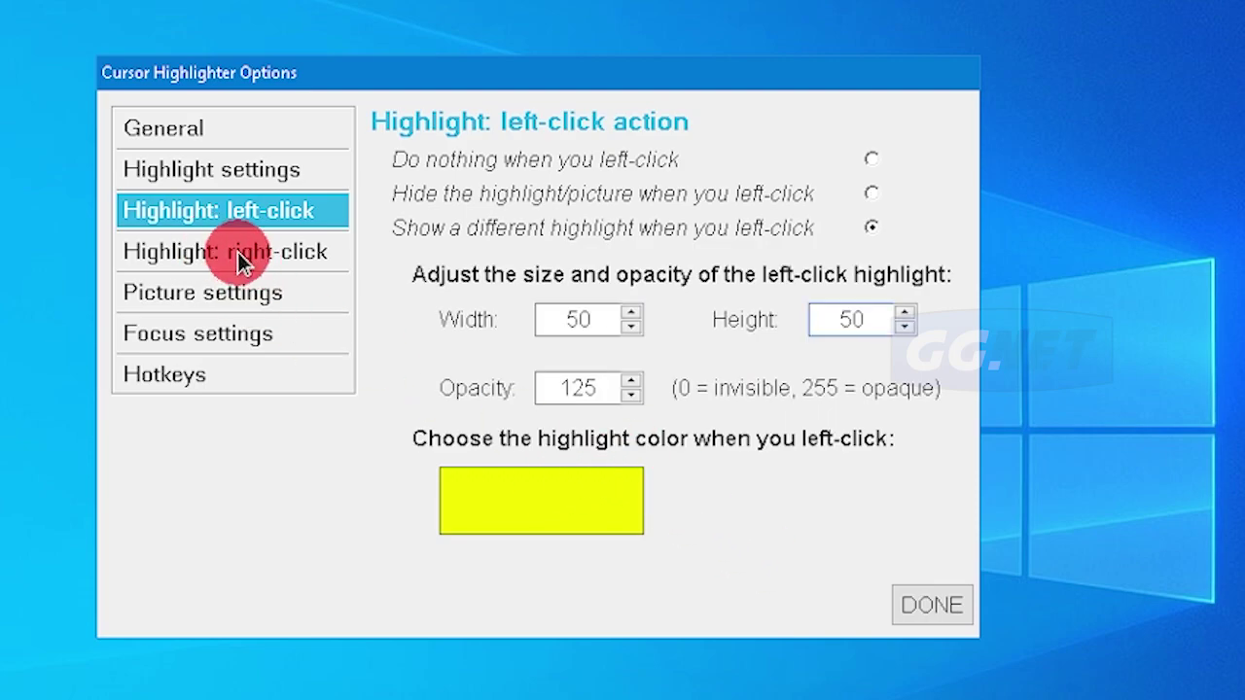
Step: Review the right-click, picture, focus and hotkey settings, and close the options dialog
{"action": "left_click", "coordinate": [241, 256]}
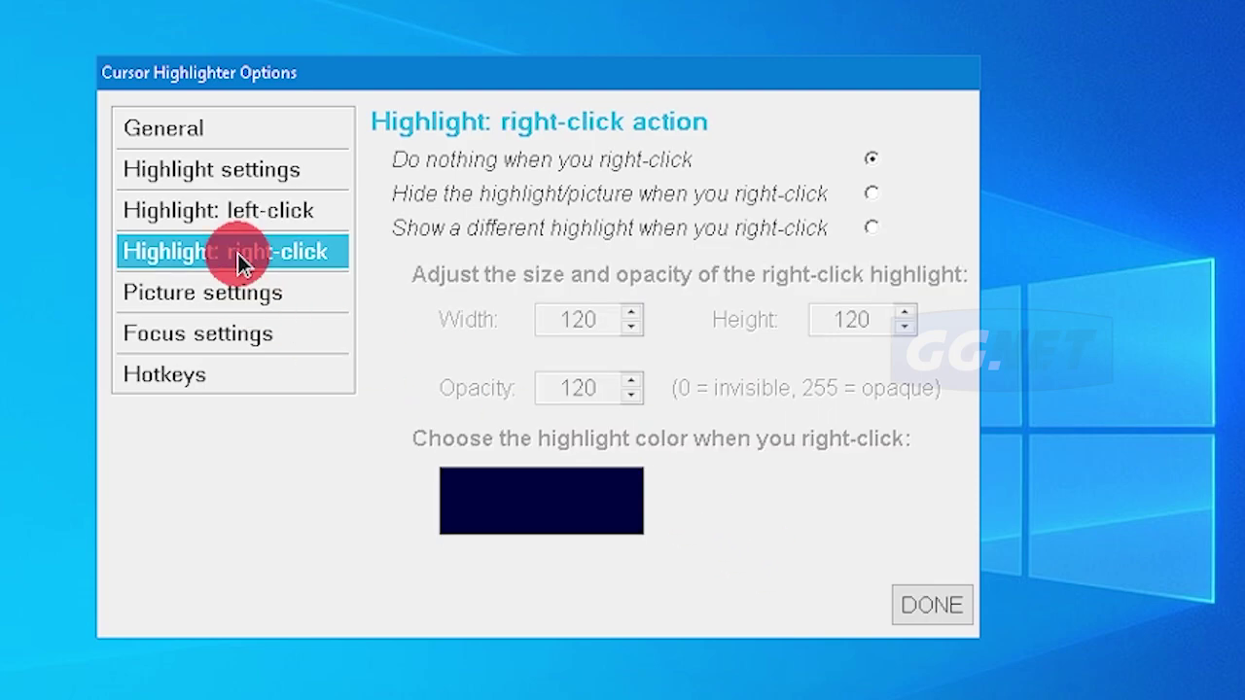
{"action": "left_click", "coordinate": [267, 214]}
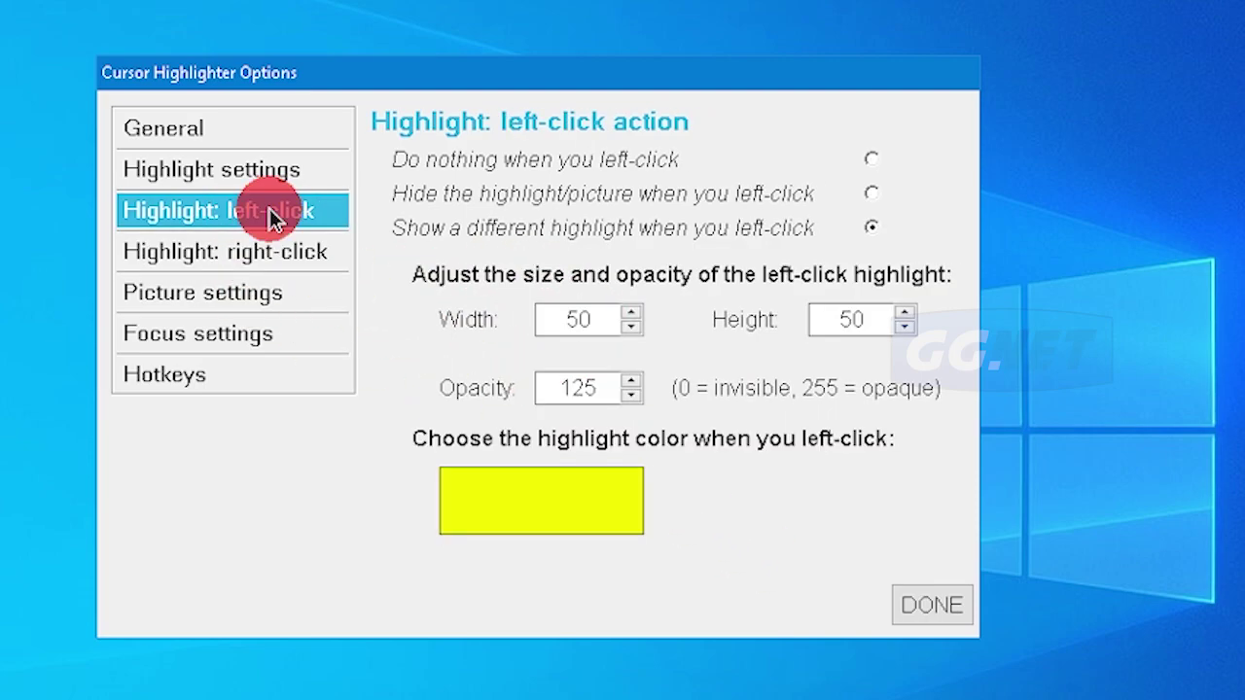
{"action": "left_click", "coordinate": [200, 243]}
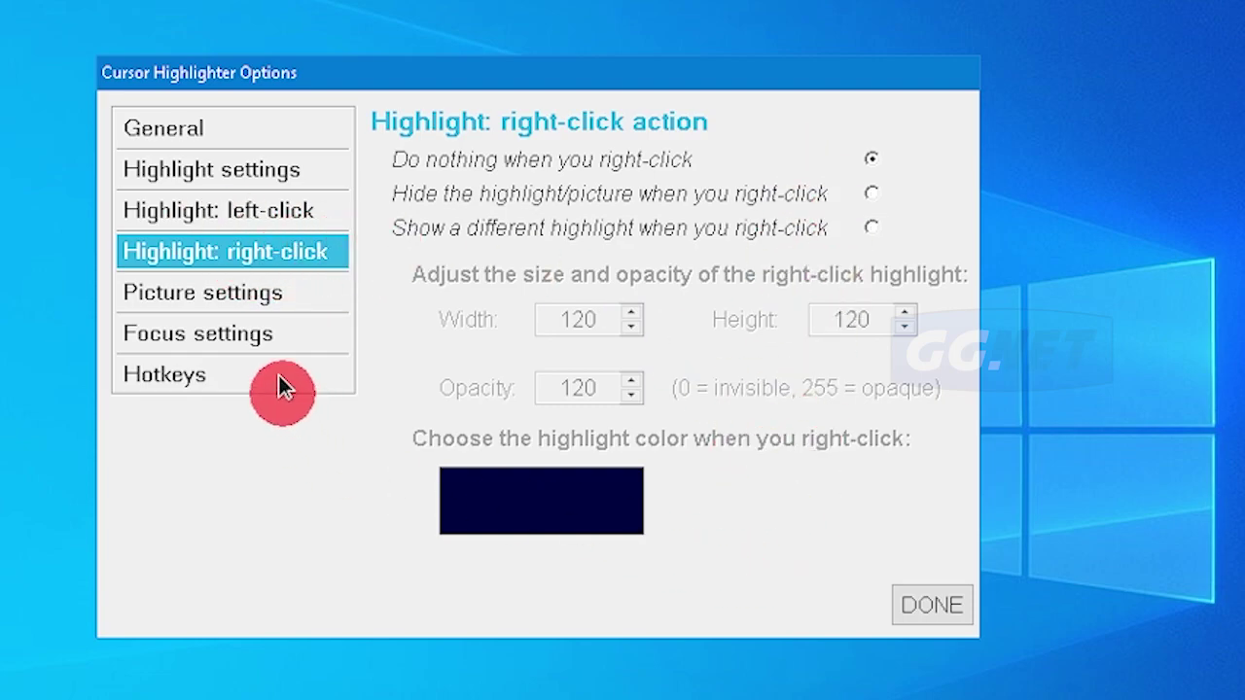
{"action": "left_click", "coordinate": [227, 294]}
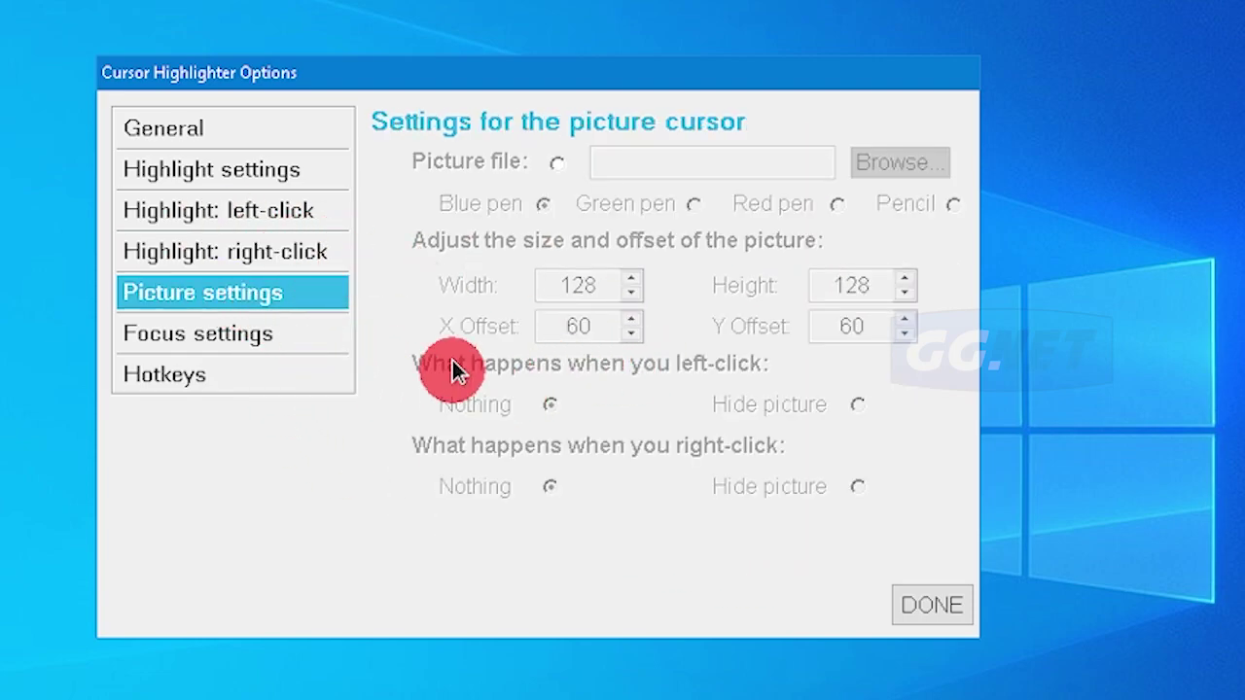
{"action": "left_click", "coordinate": [267, 336]}
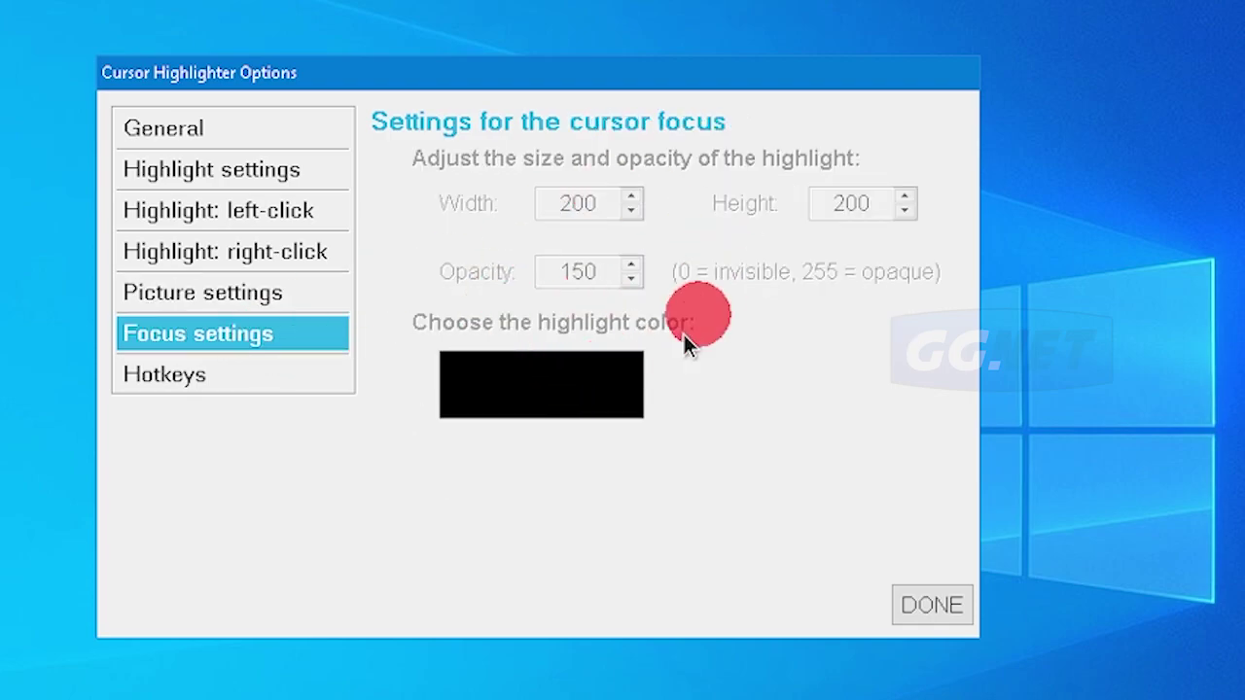
{"action": "left_click", "coordinate": [210, 387]}
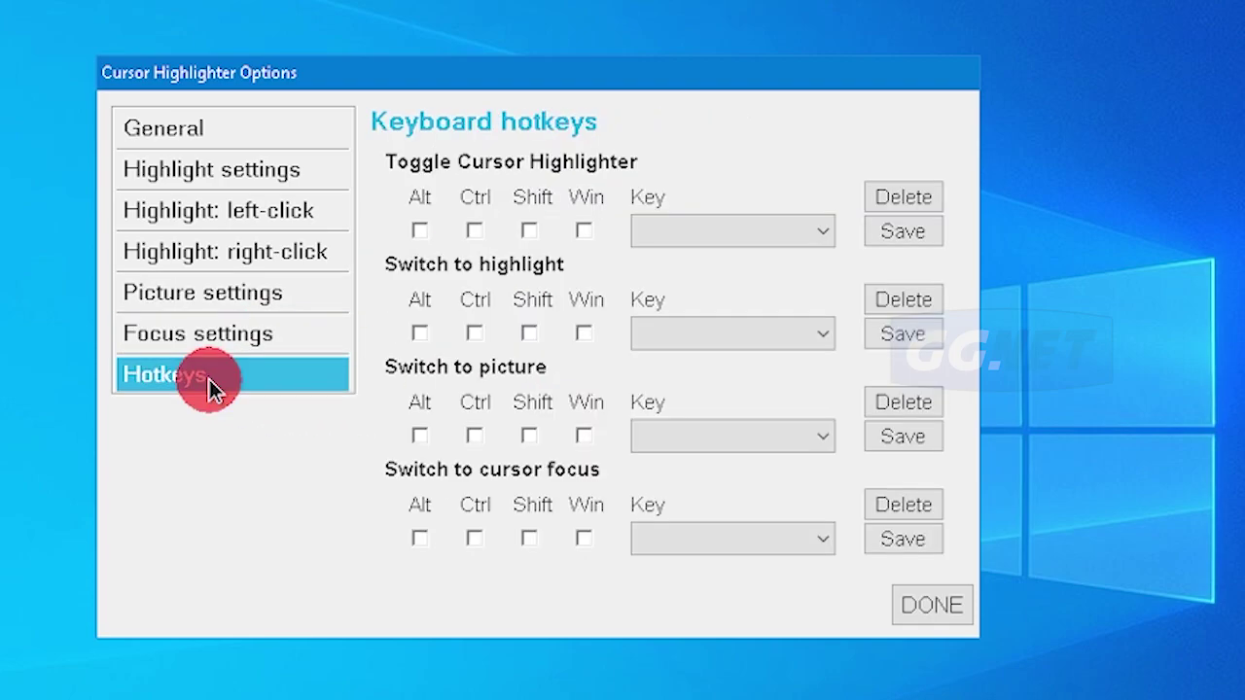
{"action": "left_click", "coordinate": [171, 128]}
{"action": "left_click", "coordinate": [929, 604]}
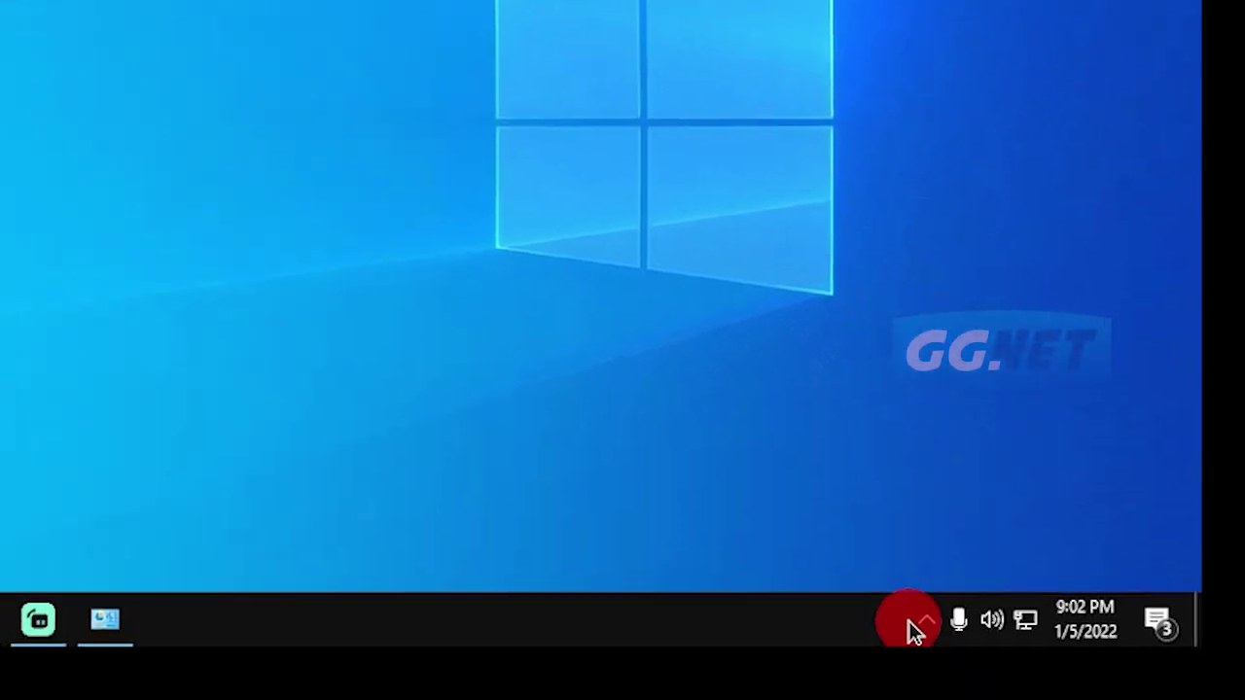
Step: Try Cursor Highlighter's cursor focus mode and its picture cursor mode on the desktop
{"action": "left_click", "coordinate": [928, 622]}
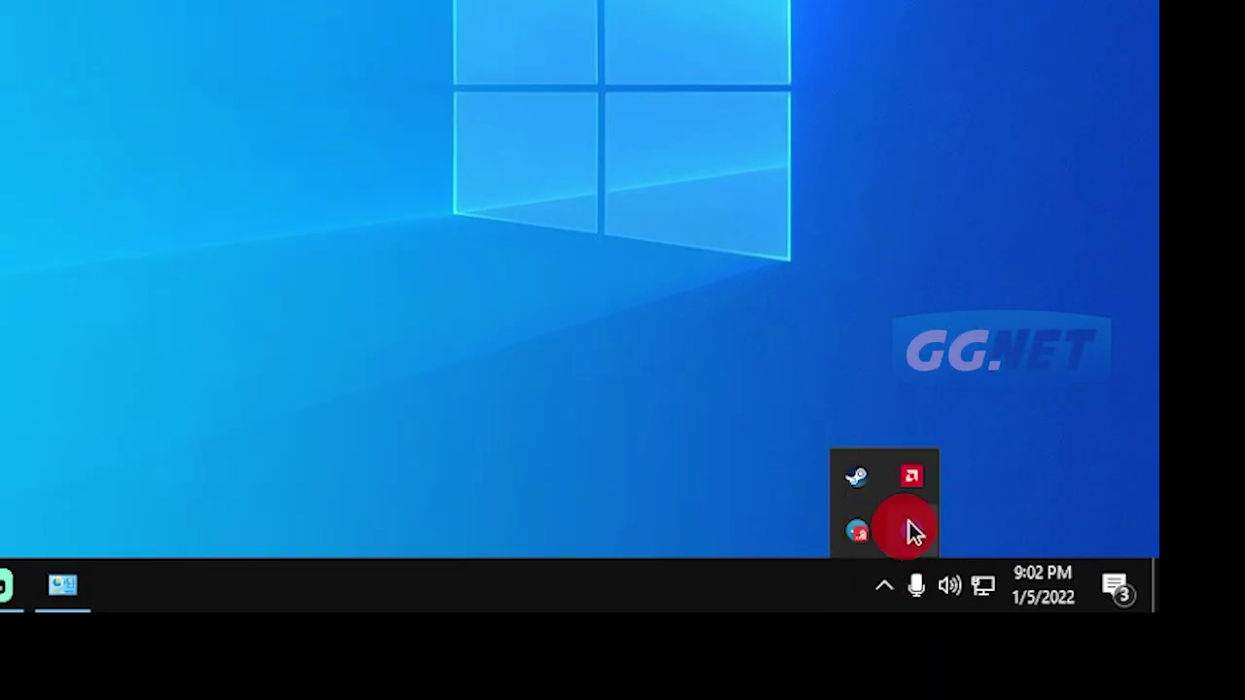
{"action": "right_click", "coordinate": [914, 529]}
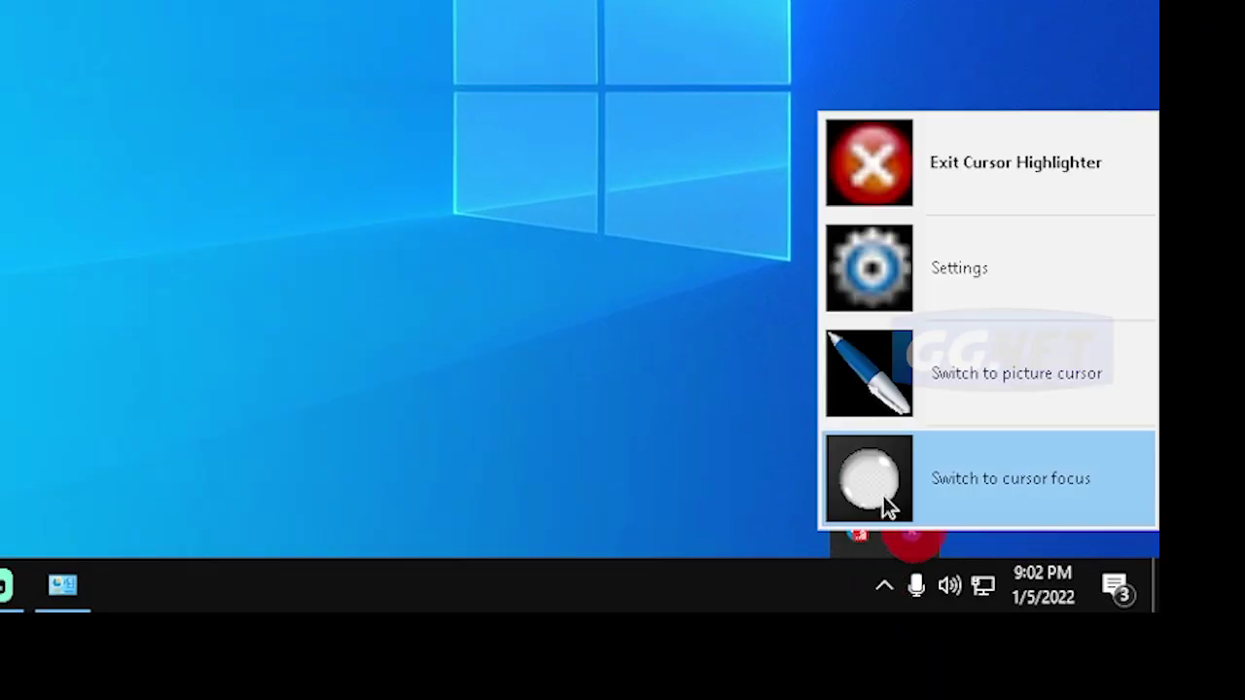
{"action": "left_click", "coordinate": [967, 486]}
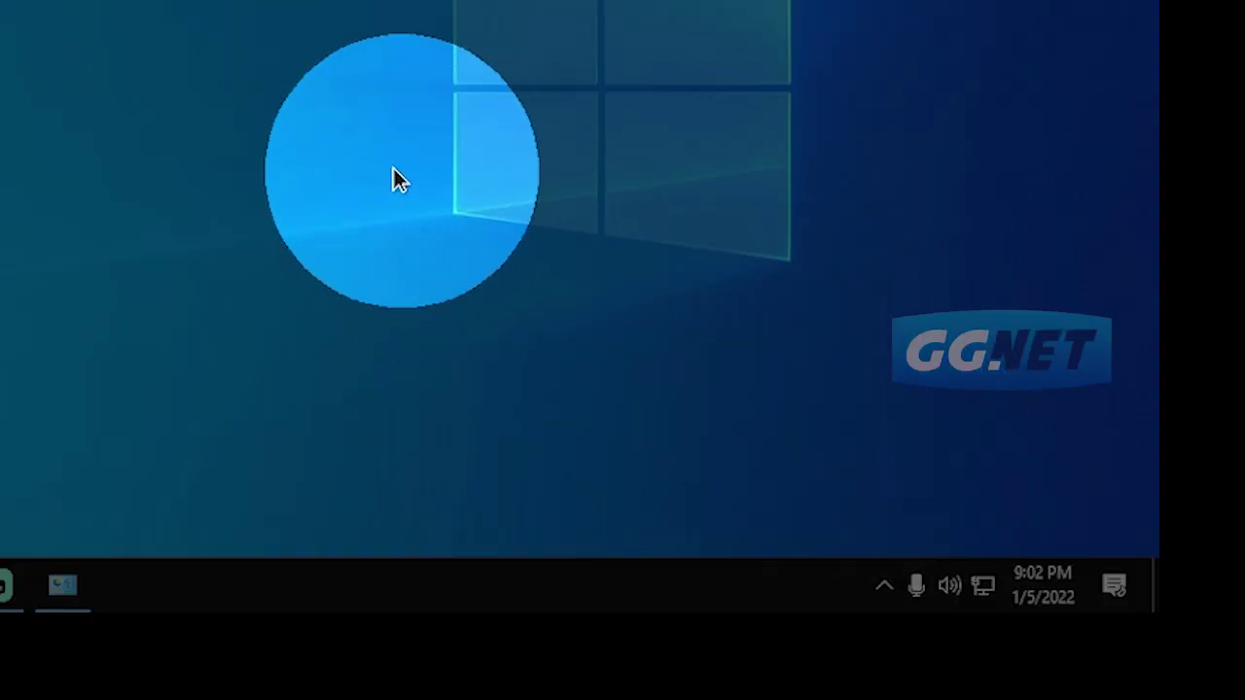
{"action": "left_click", "coordinate": [883, 584]}
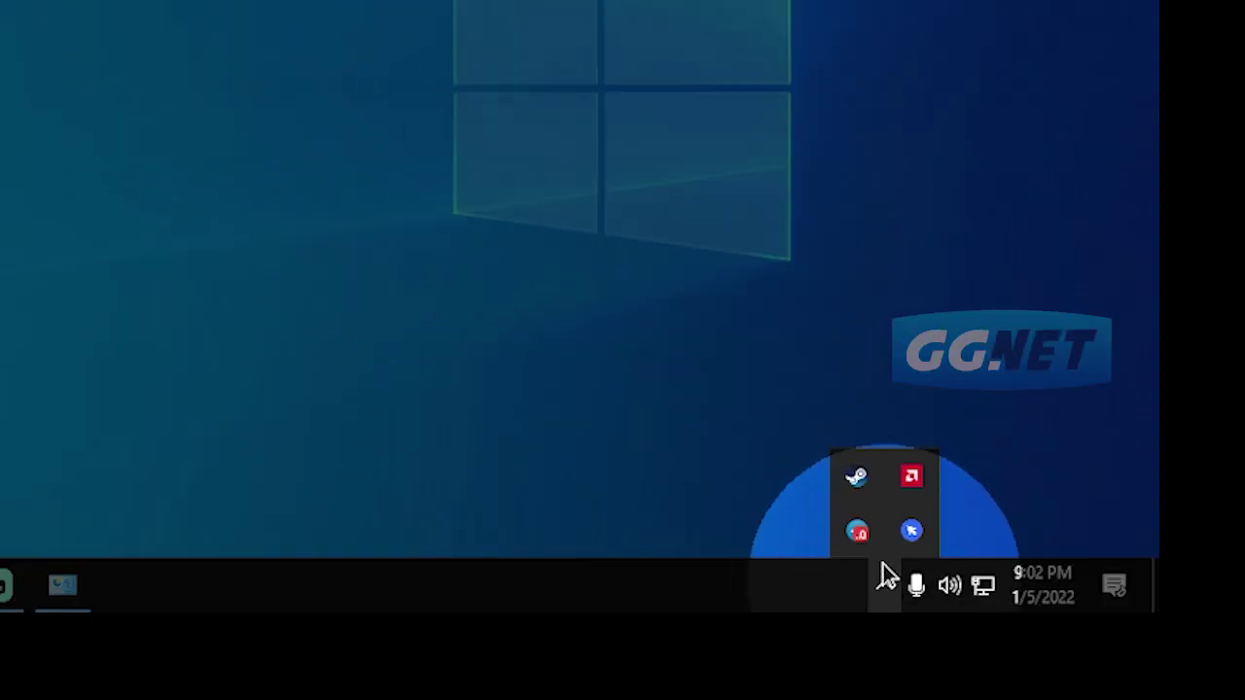
{"action": "right_click", "coordinate": [912, 531]}
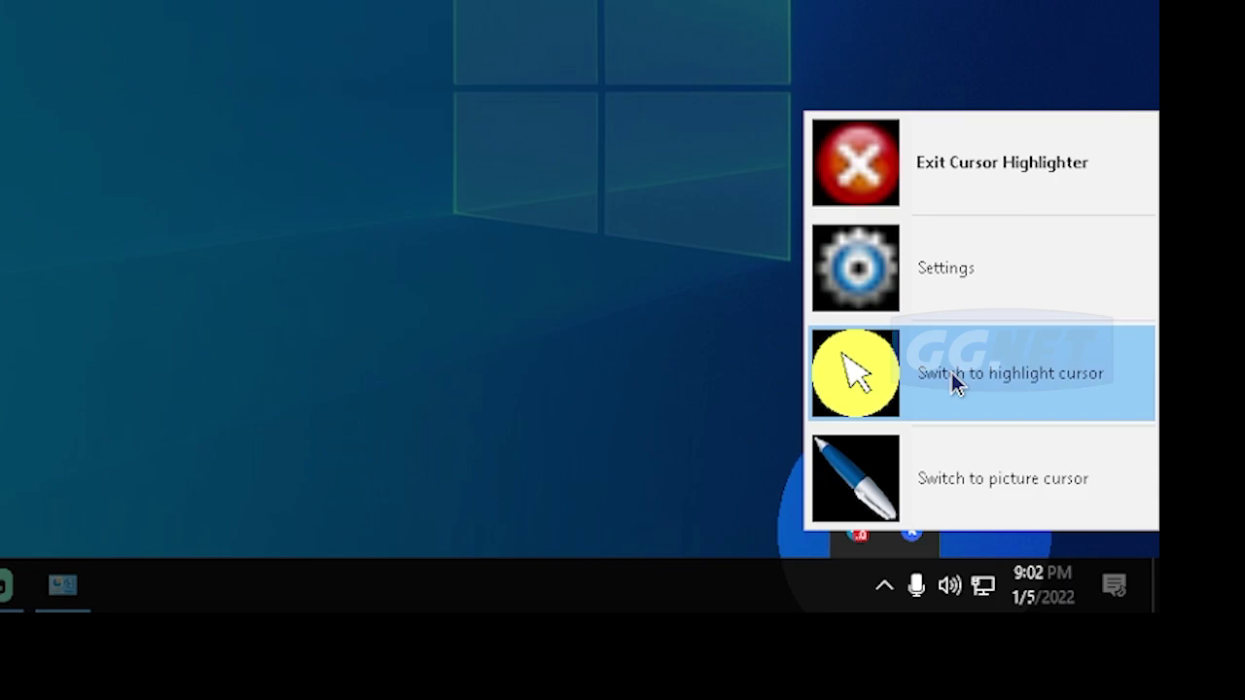
{"action": "left_click", "coordinate": [950, 478]}
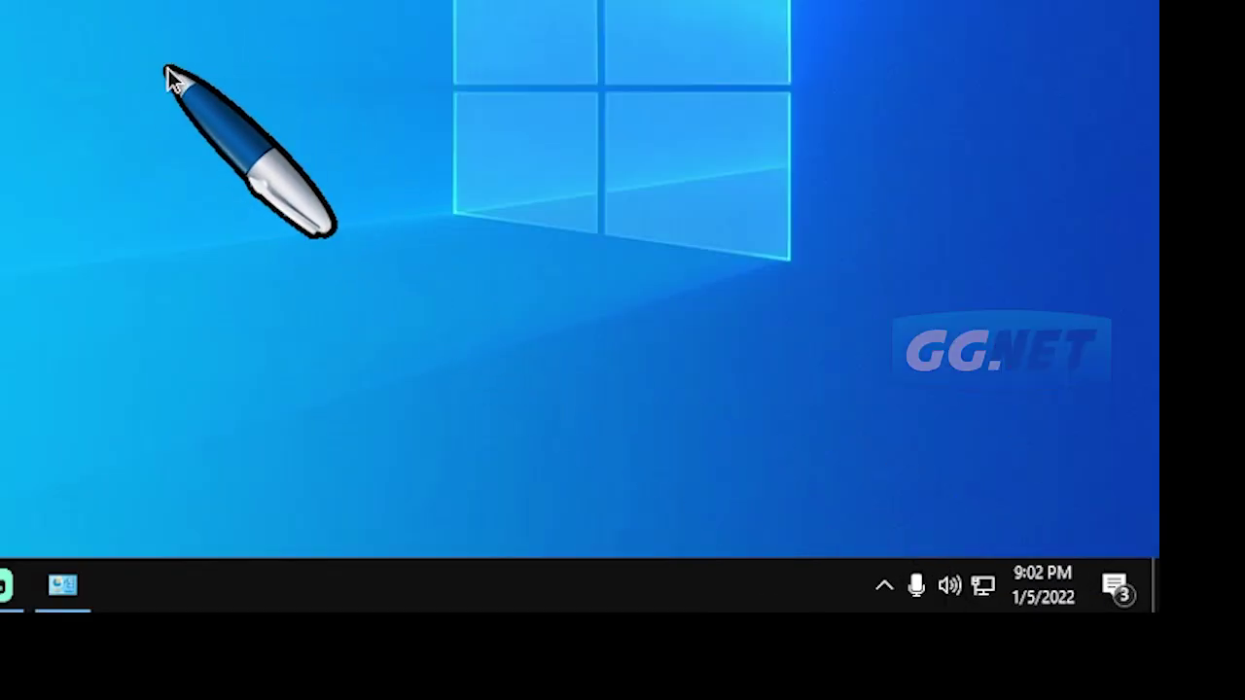
Step: Switch Cursor Highlighter back to the highlight cursor and try it on the desktop
{"action": "left_click", "coordinate": [879, 591]}
{"action": "right_click", "coordinate": [905, 529]}
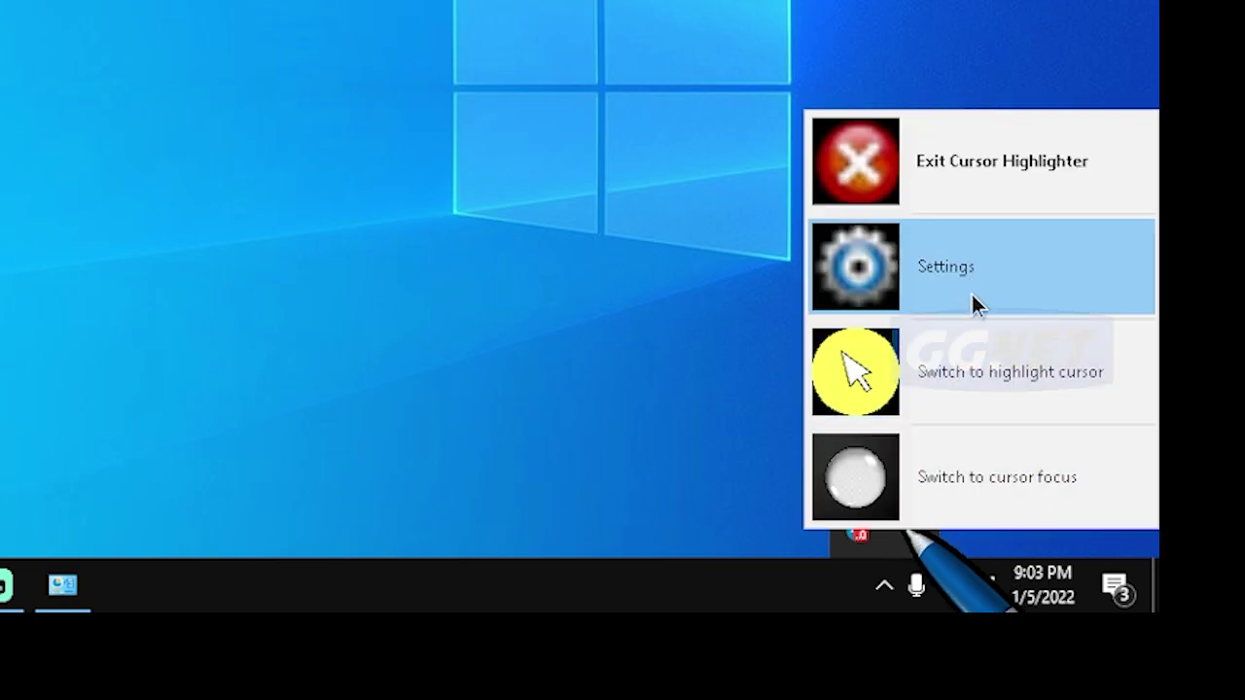
{"action": "left_click", "coordinate": [973, 371]}
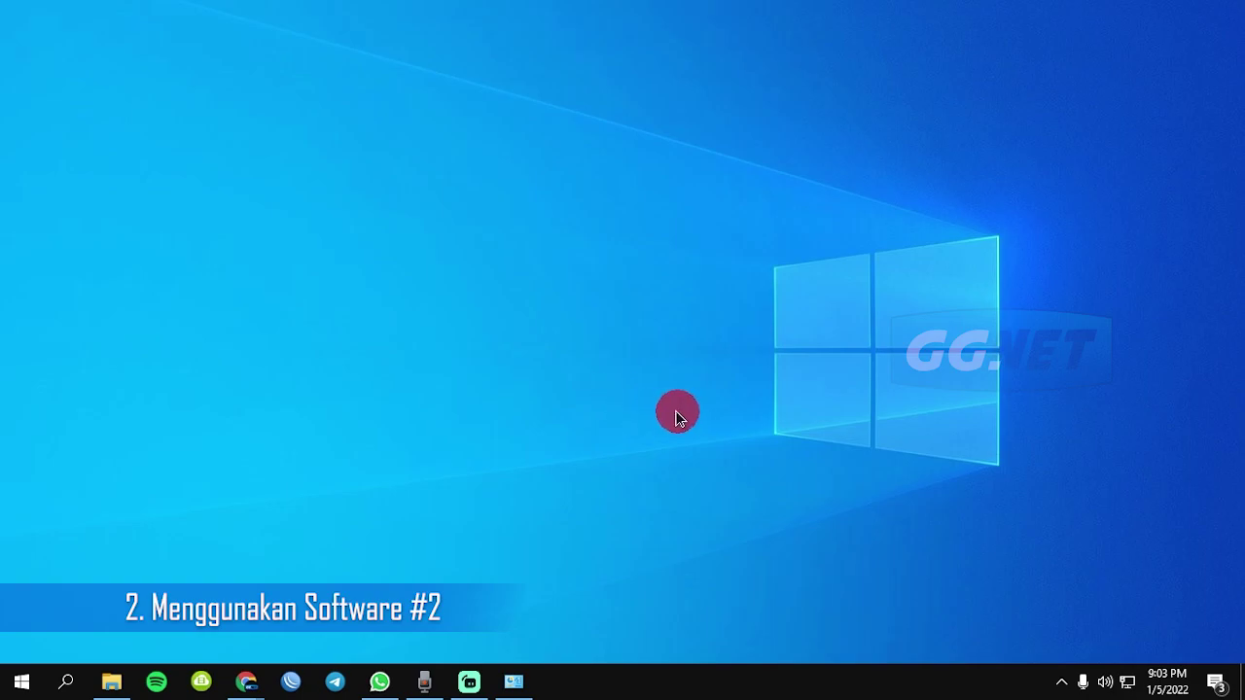
{"action": "right_click", "coordinate": [483, 308]}
{"action": "left_click", "coordinate": [547, 387]}
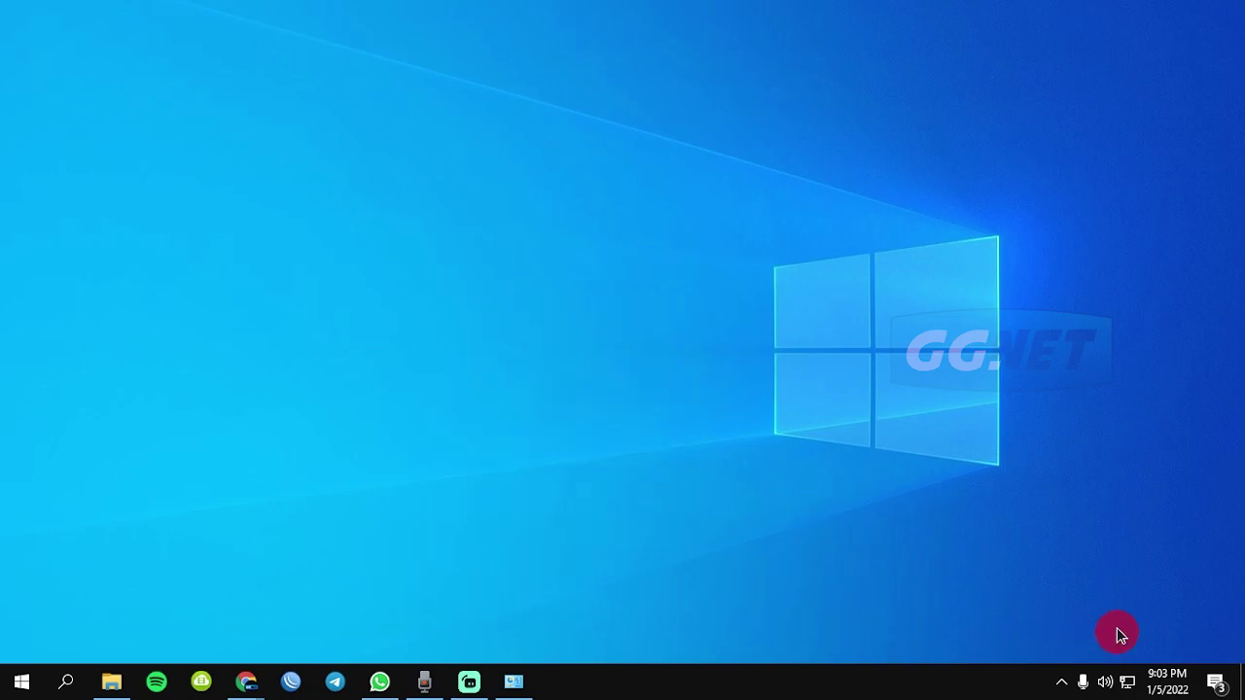
{"action": "left_click", "coordinate": [1059, 681]}
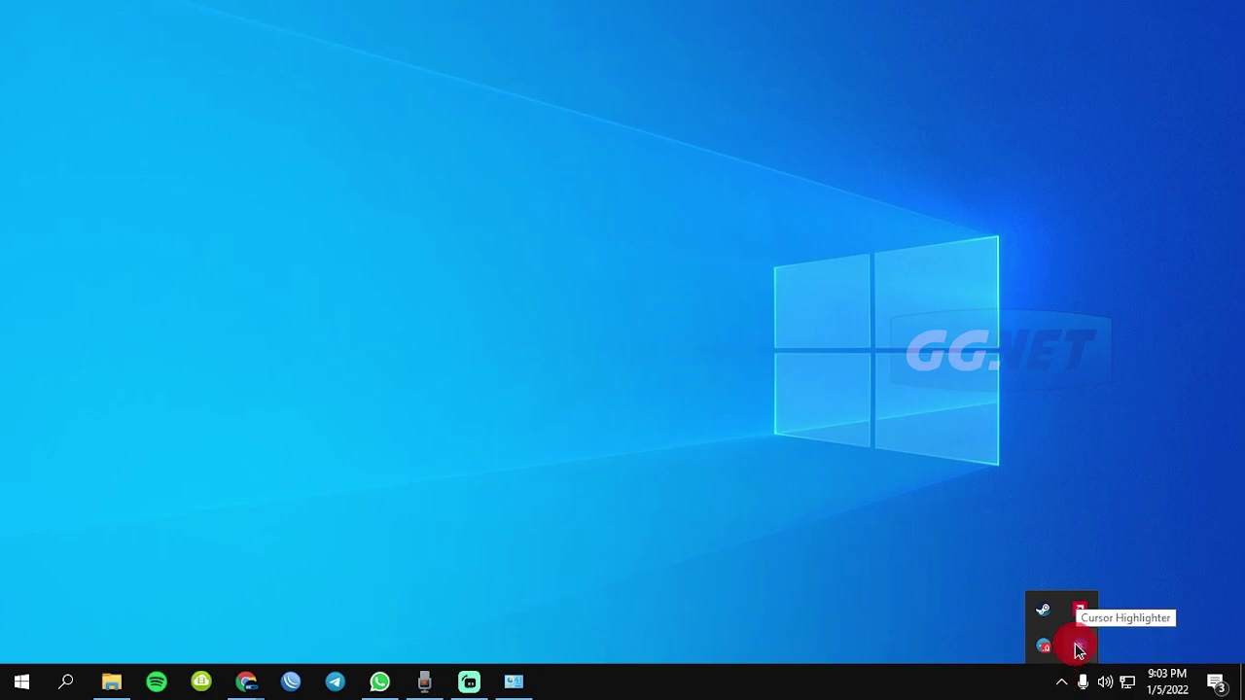
{"action": "right_click", "coordinate": [1079, 650]}
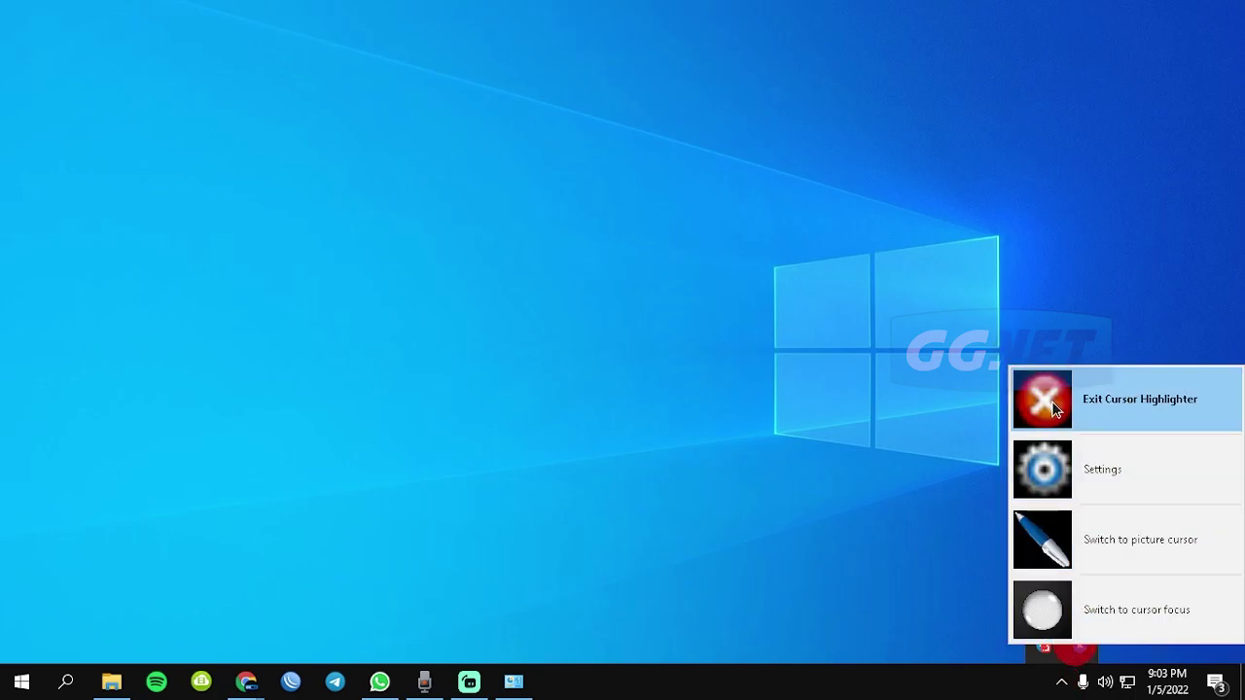
{"action": "left_click", "coordinate": [781, 441]}
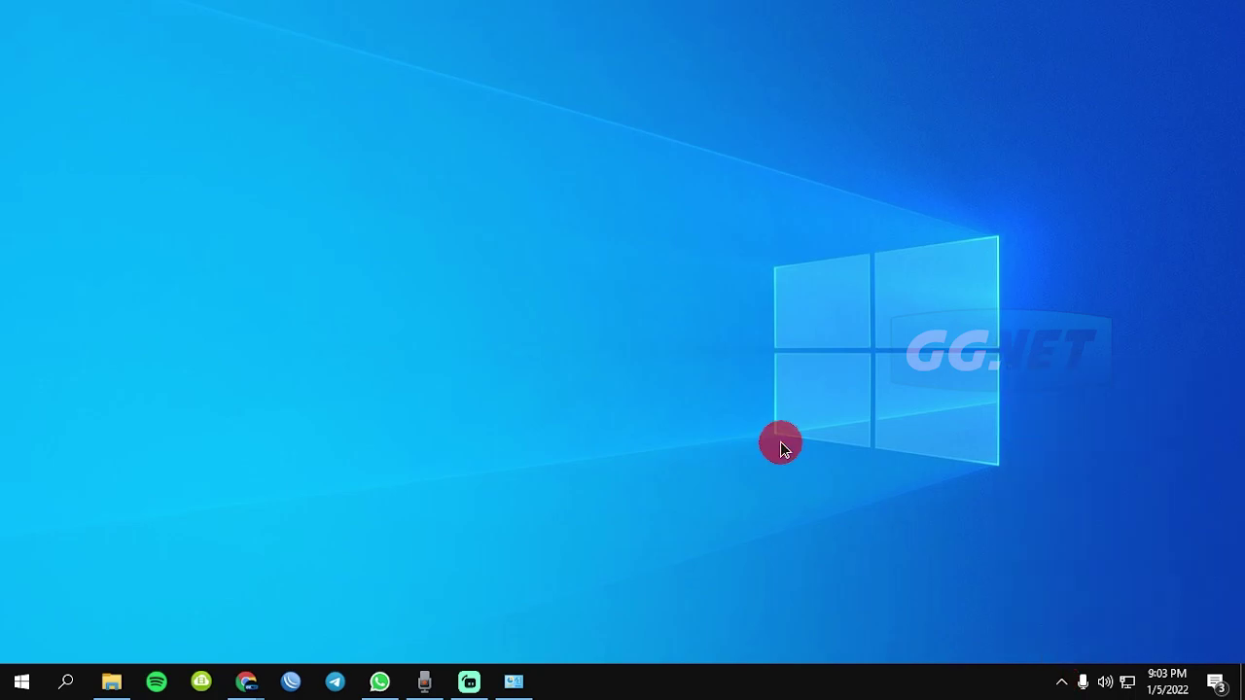
Step: Exit Cursor Highlighter and refresh the desktop
{"action": "left_click", "coordinate": [1060, 681]}
{"action": "right_click", "coordinate": [1074, 658]}
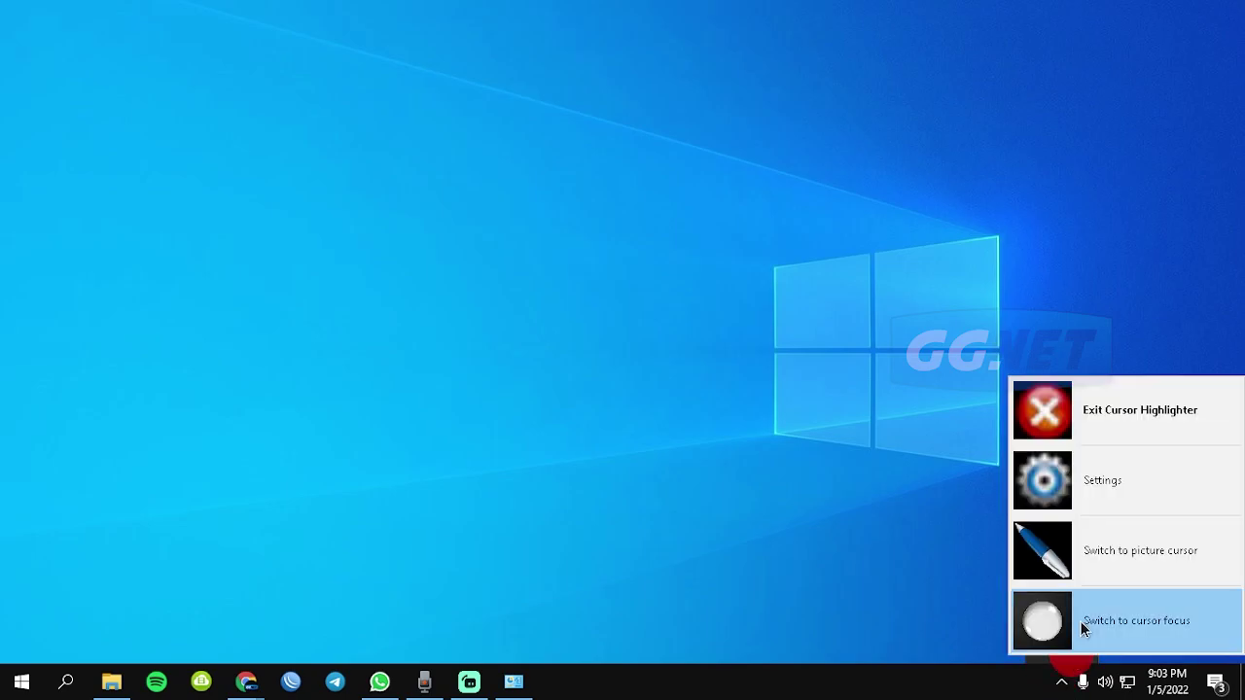
{"action": "left_click", "coordinate": [1113, 420]}
{"action": "right_click", "coordinate": [253, 341]}
{"action": "left_click", "coordinate": [161, 597]}
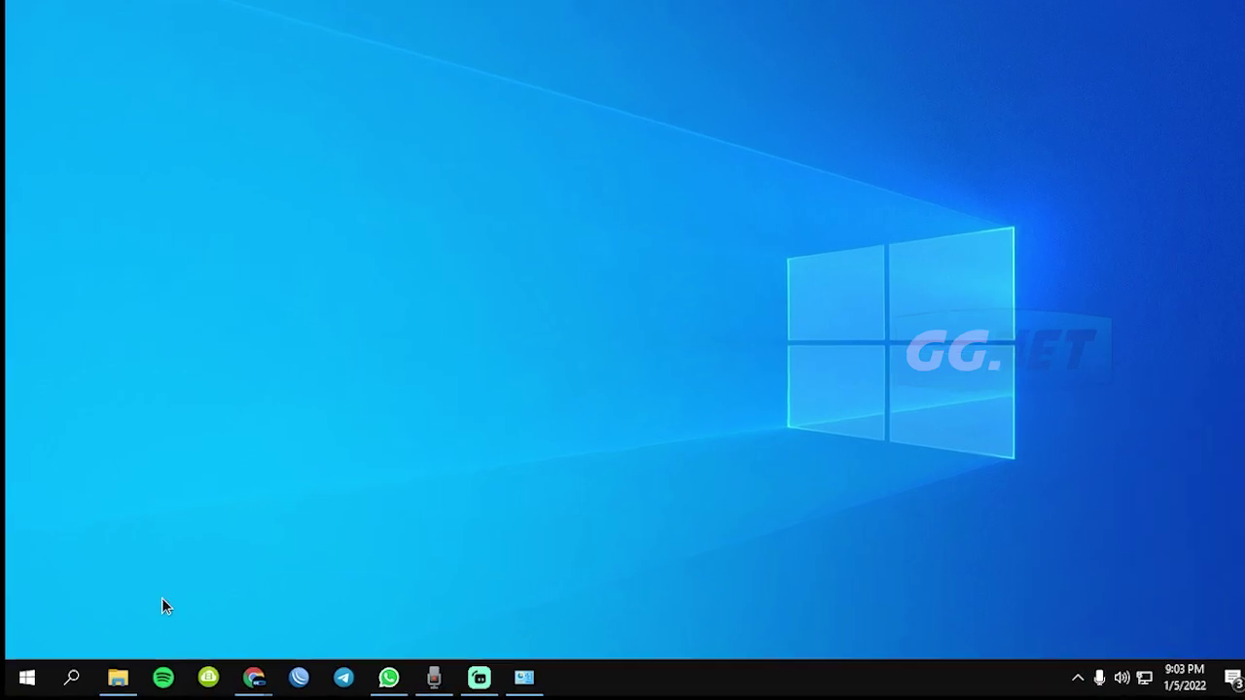
Step: Find Microsoft Store through the Windows search and open it
{"action": "left_click", "coordinate": [65, 681]}
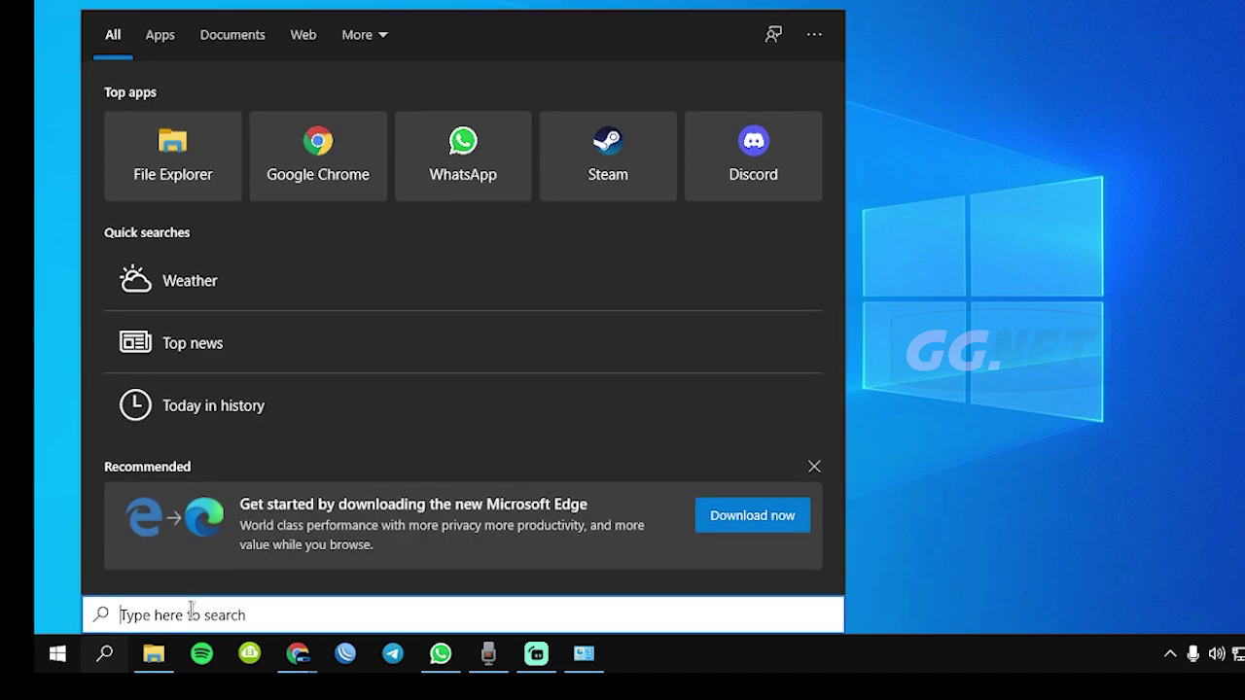
{"action": "type", "text": "mi"}
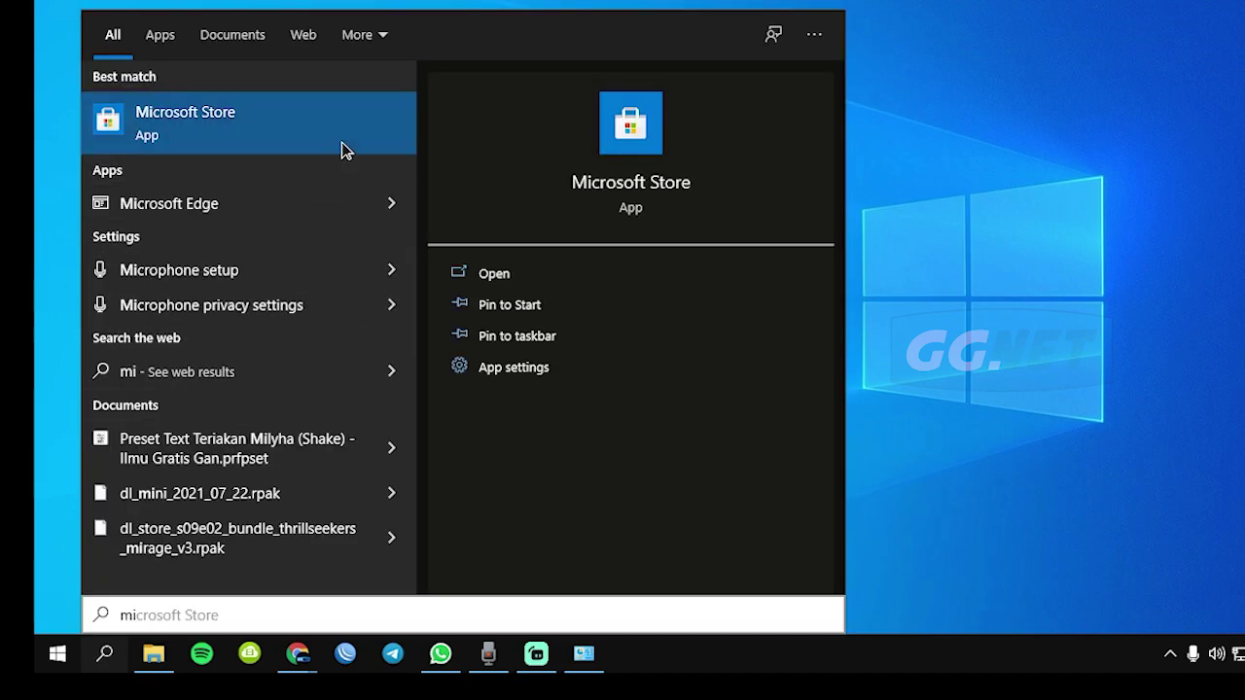
{"action": "left_click", "coordinate": [341, 144]}
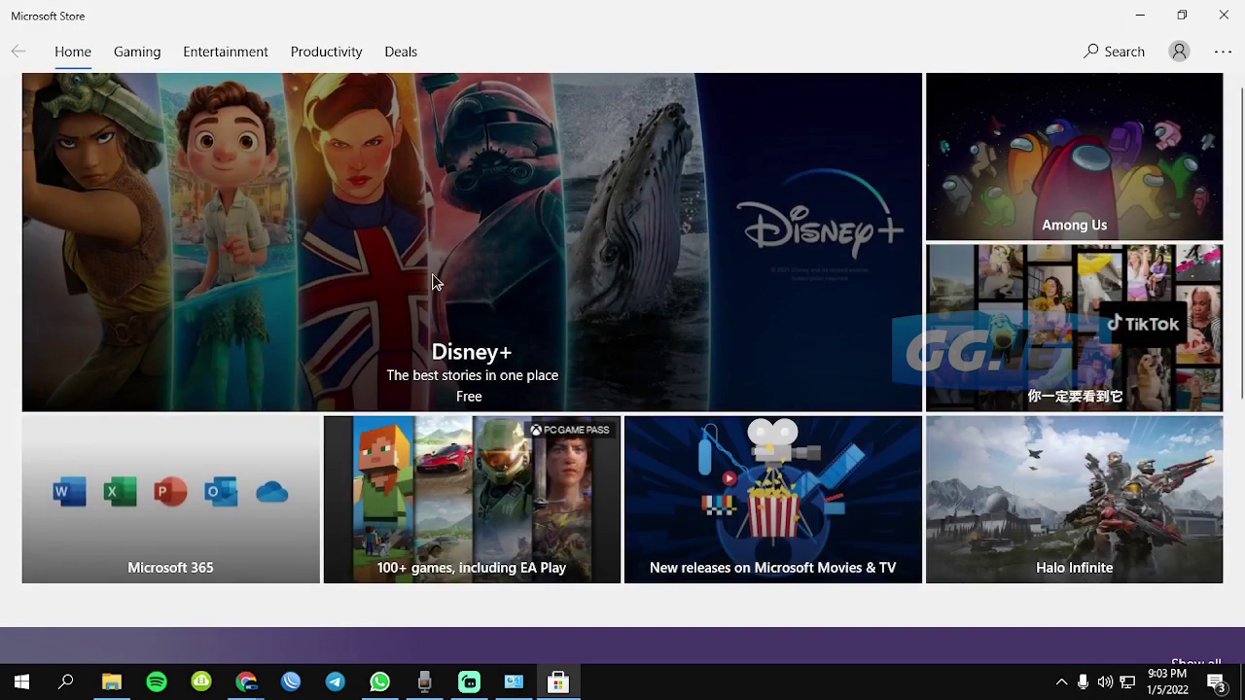
Step: Search Microsoft Store for "highlight"
{"action": "left_click", "coordinate": [1101, 58]}
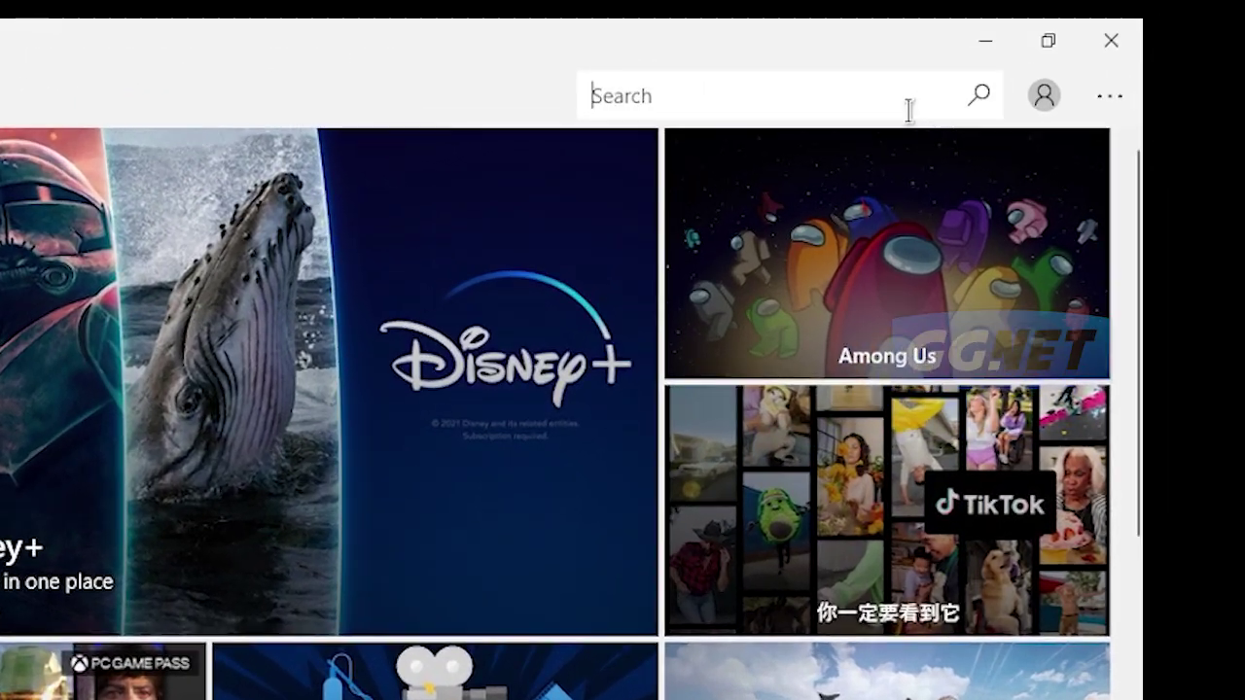
{"action": "type", "text": "highl"}
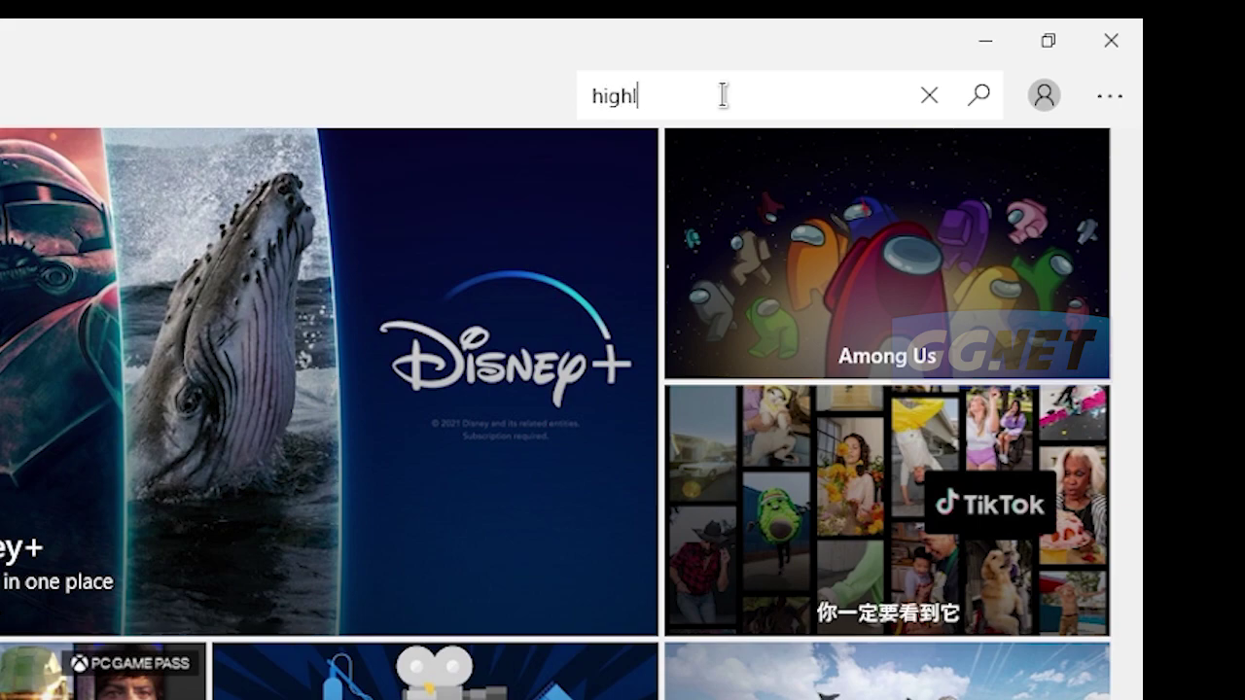
{"action": "type", "text": "ight"}
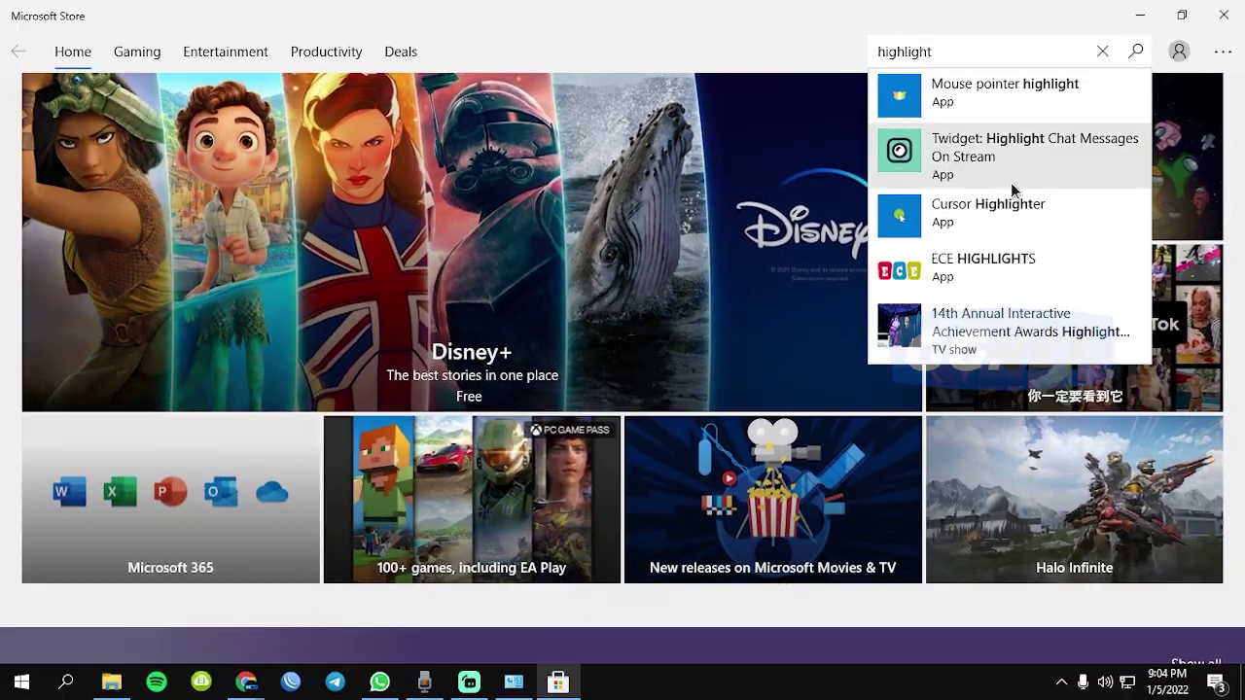
Step: Open the Mouse pointer highlight app's store page, get the free app and install it
{"action": "left_click", "coordinate": [1031, 97]}
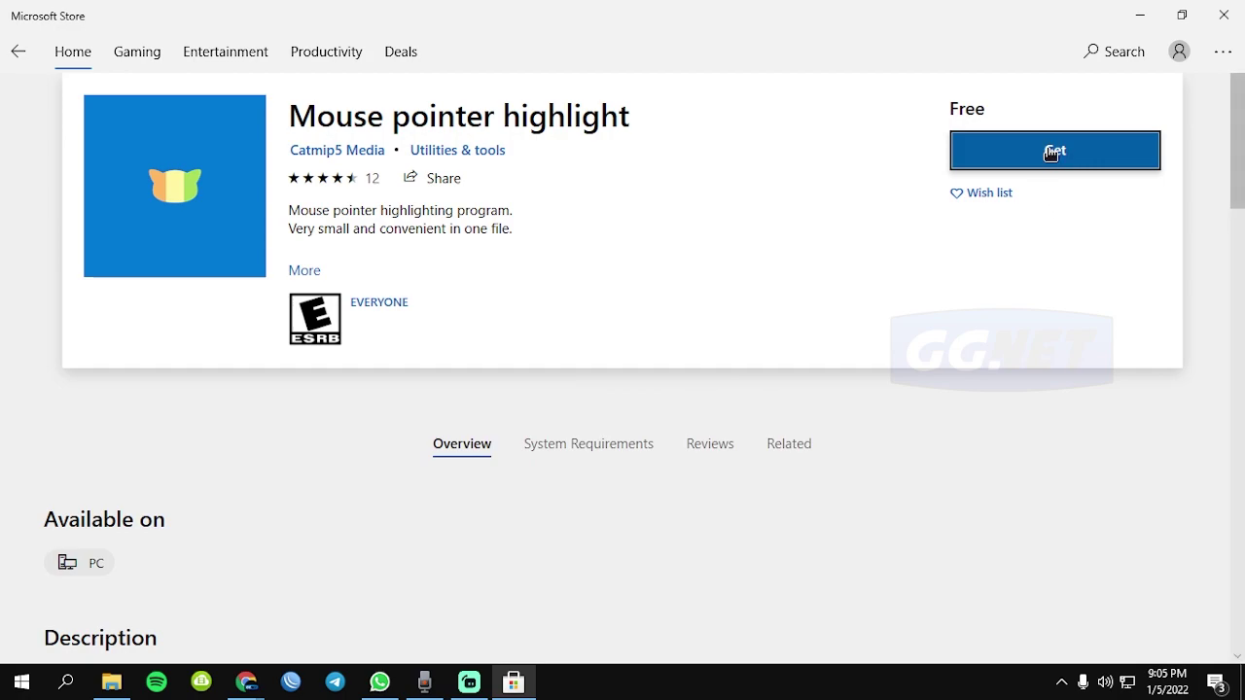
{"action": "left_click", "coordinate": [1045, 146]}
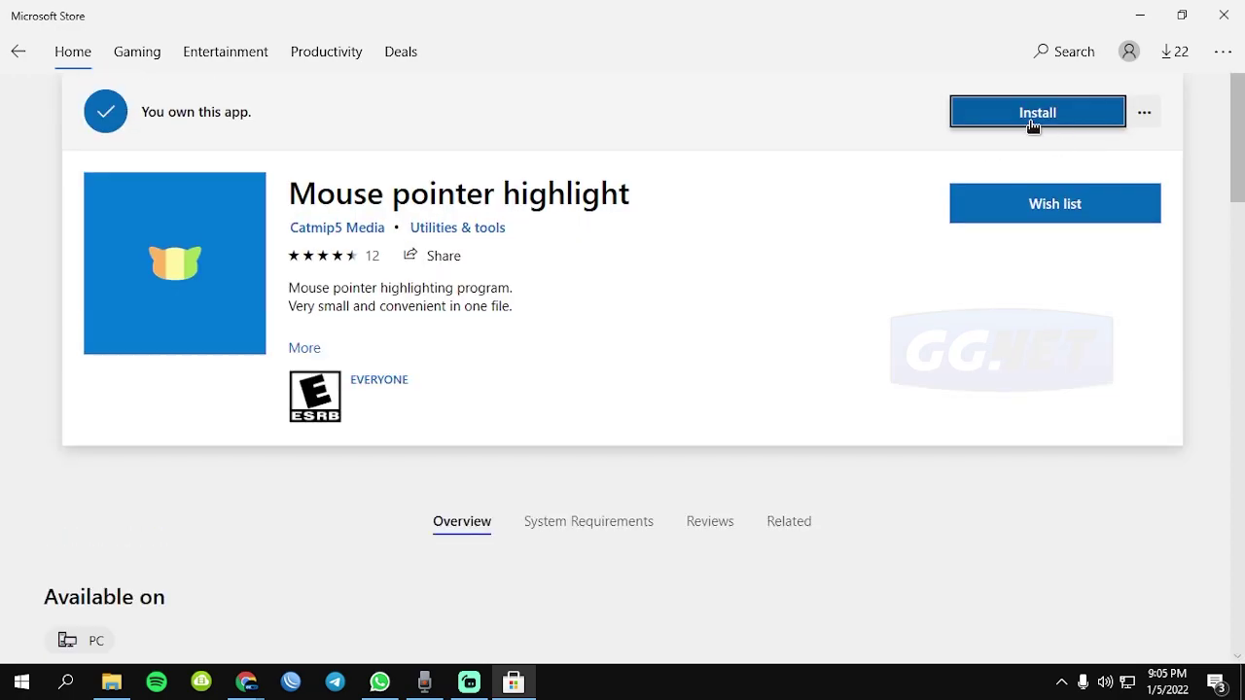
{"action": "left_click", "coordinate": [1030, 120]}
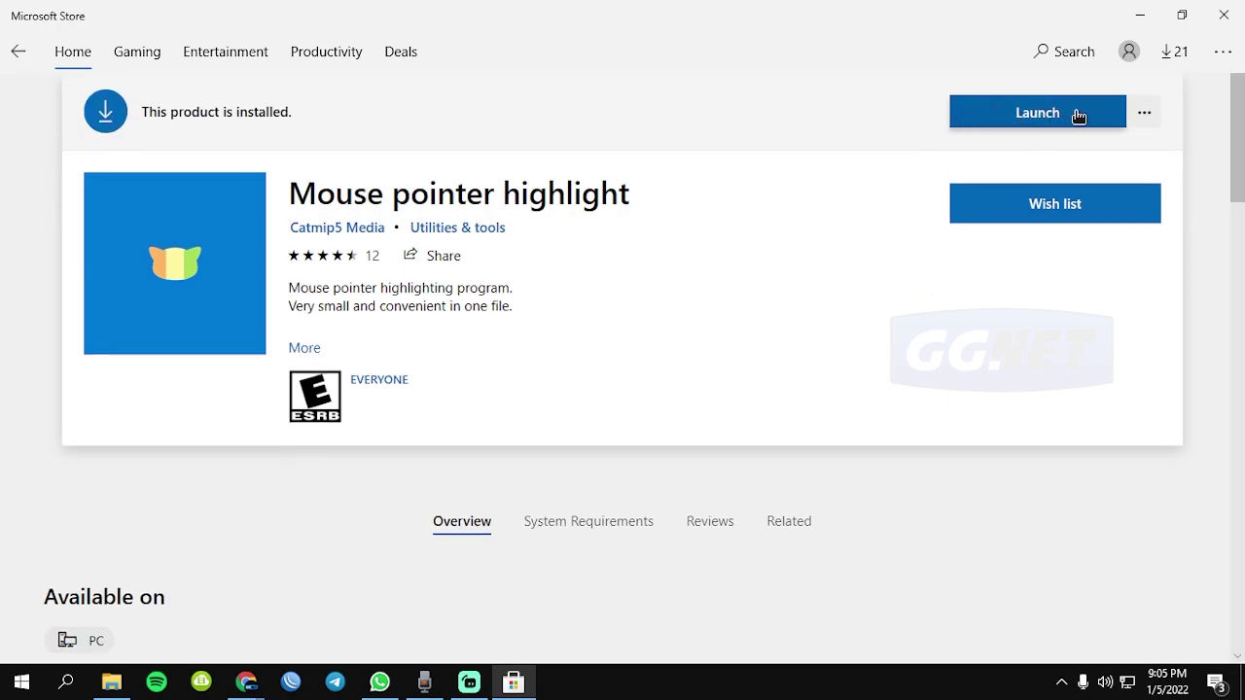
Step: Launch Mouse pointer highlight, close Microsoft Store and move the highlighter's settings window to a clearer spot on the desktop
{"action": "left_click", "coordinate": [1078, 114]}
{"action": "left_click", "coordinate": [1223, 15]}
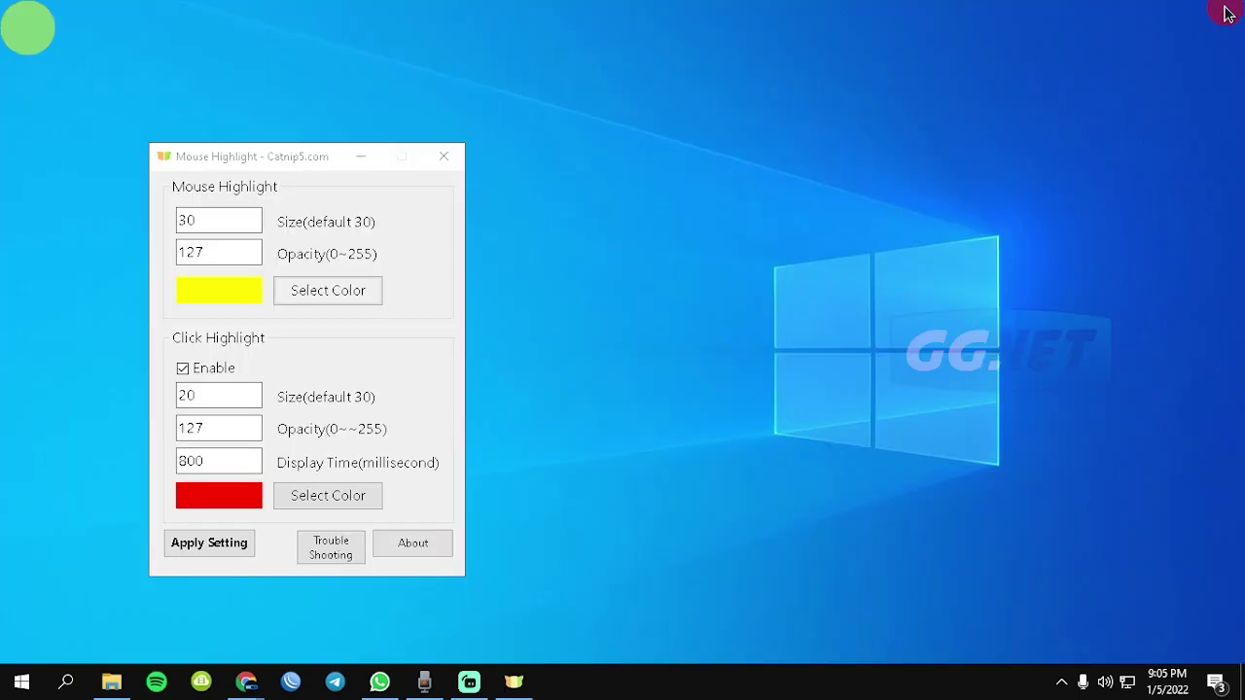
{"action": "left_click_drag", "start_coordinate": [270, 158], "coordinate": [483, 121]}
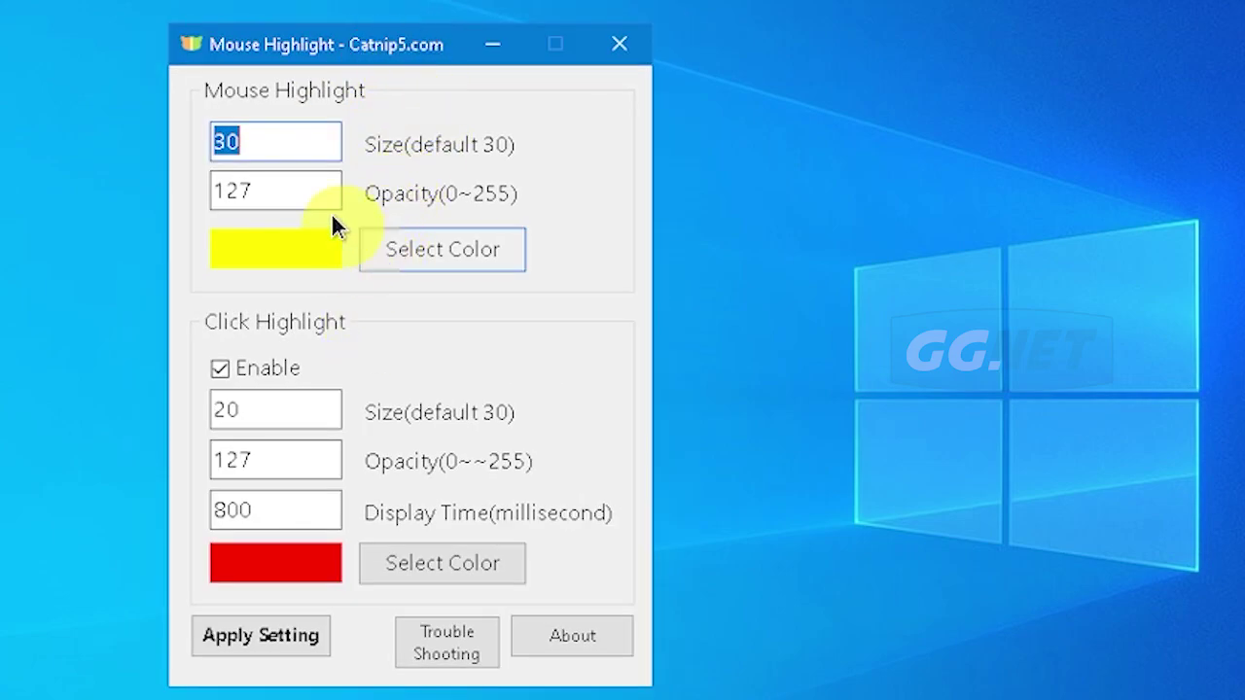
Step: Set the Mouse Highlight size to 15 and its opacity to 100
{"action": "double_click", "coordinate": [273, 139]}
{"action": "double_click", "coordinate": [266, 139]}
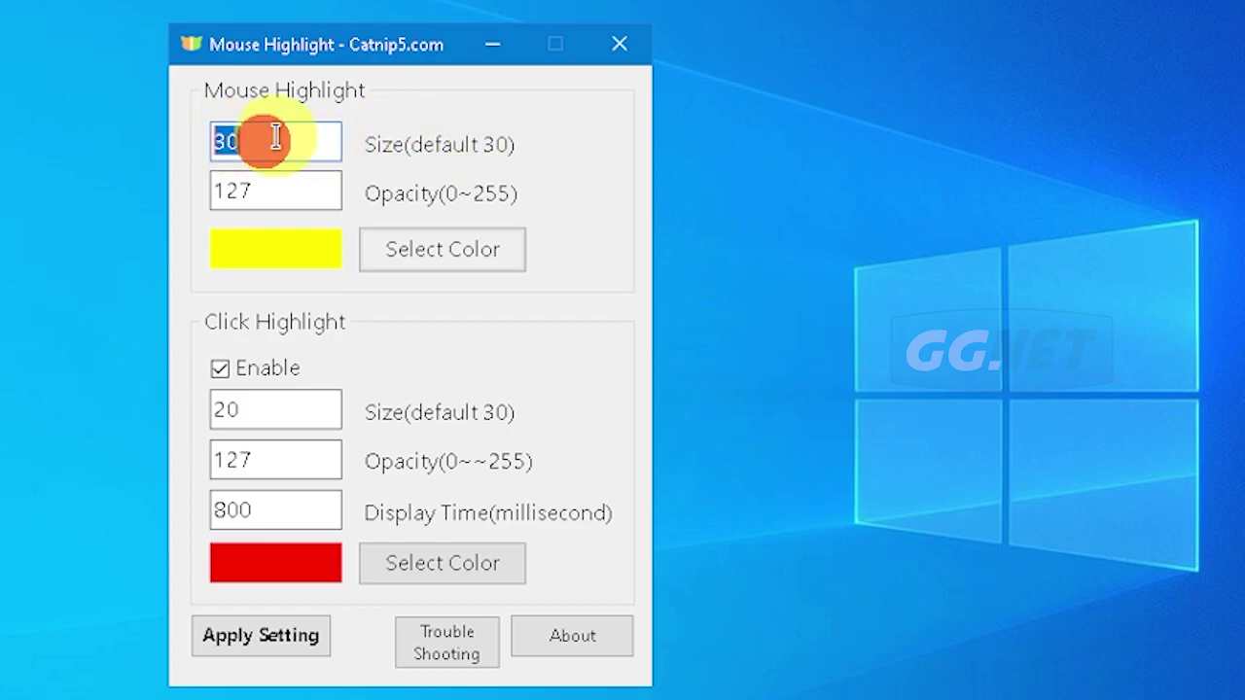
{"action": "double_click", "coordinate": [277, 136]}
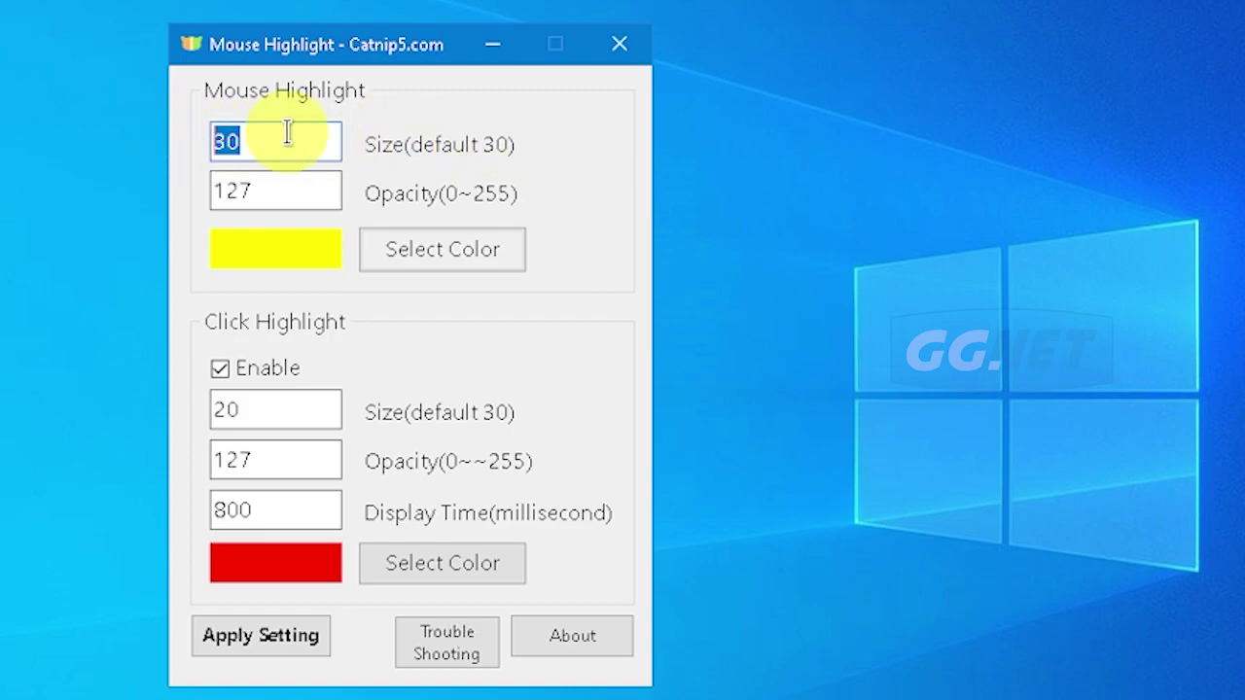
{"action": "type", "text": "15"}
{"action": "left_click", "coordinate": [423, 141]}
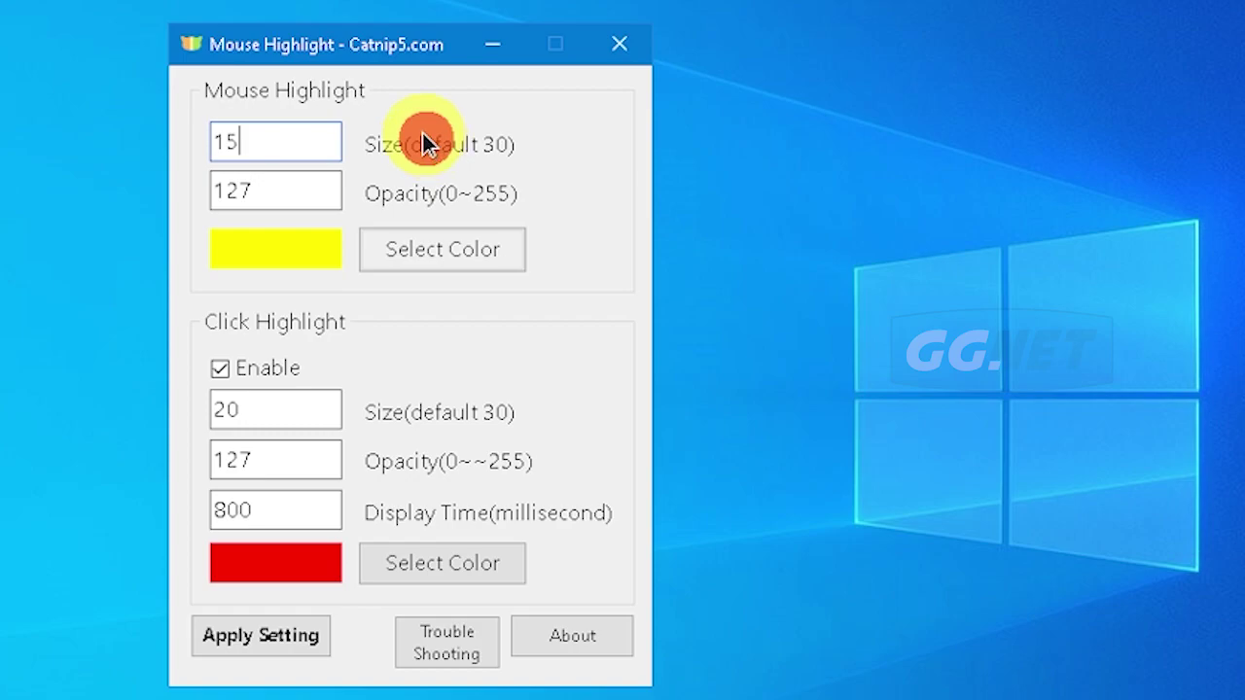
{"action": "double_click", "coordinate": [286, 190]}
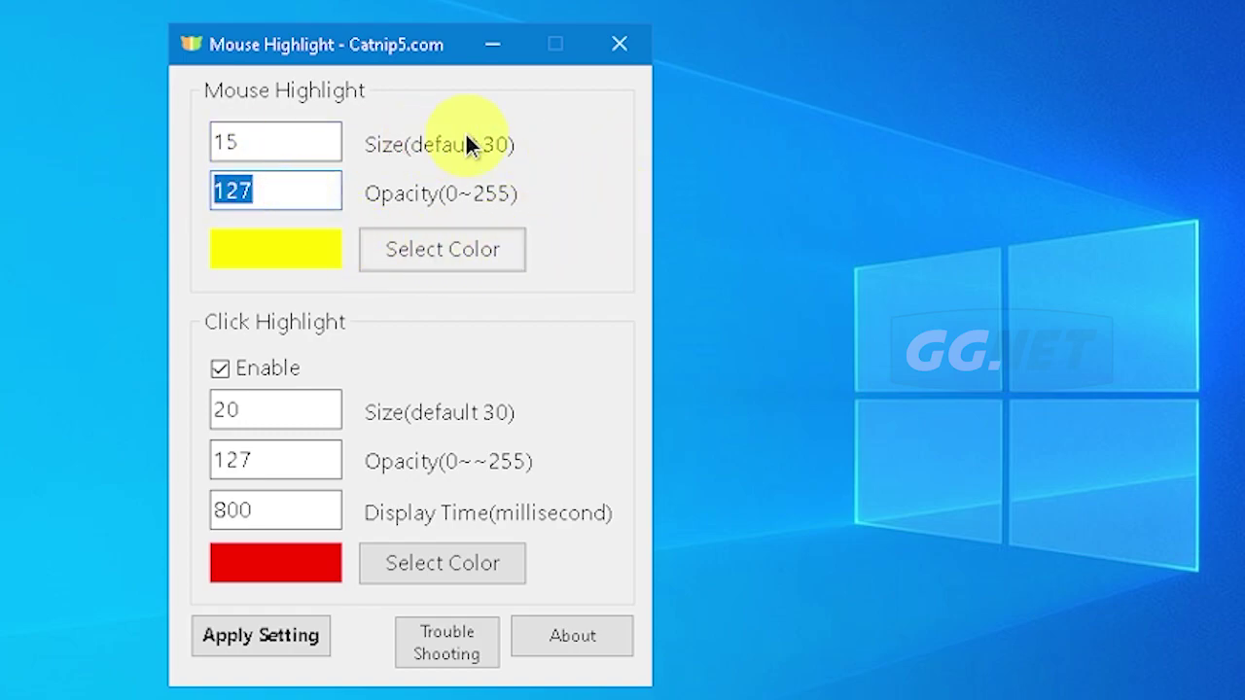
{"action": "type", "text": "100"}
{"action": "left_click", "coordinate": [566, 183]}
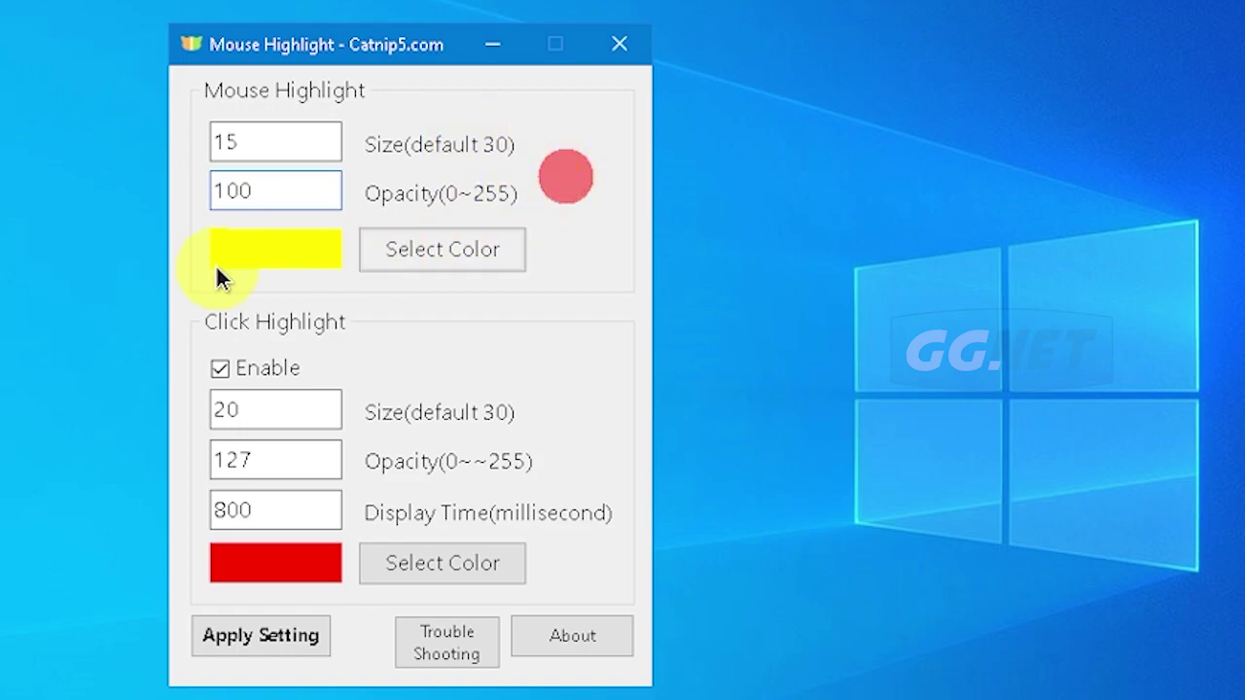
Step: Change the Mouse Highlight color to red and set its size to 25
{"action": "left_click", "coordinate": [245, 259]}
{"action": "left_click", "coordinate": [456, 252]}
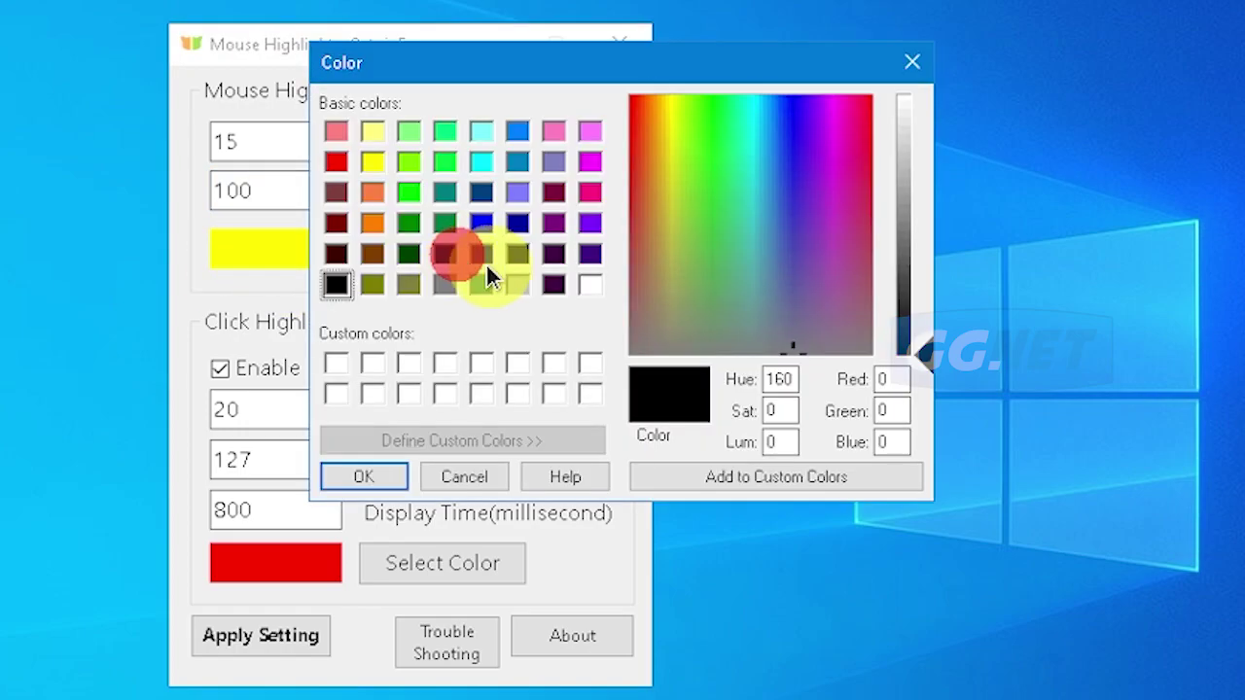
{"action": "left_click", "coordinate": [336, 163]}
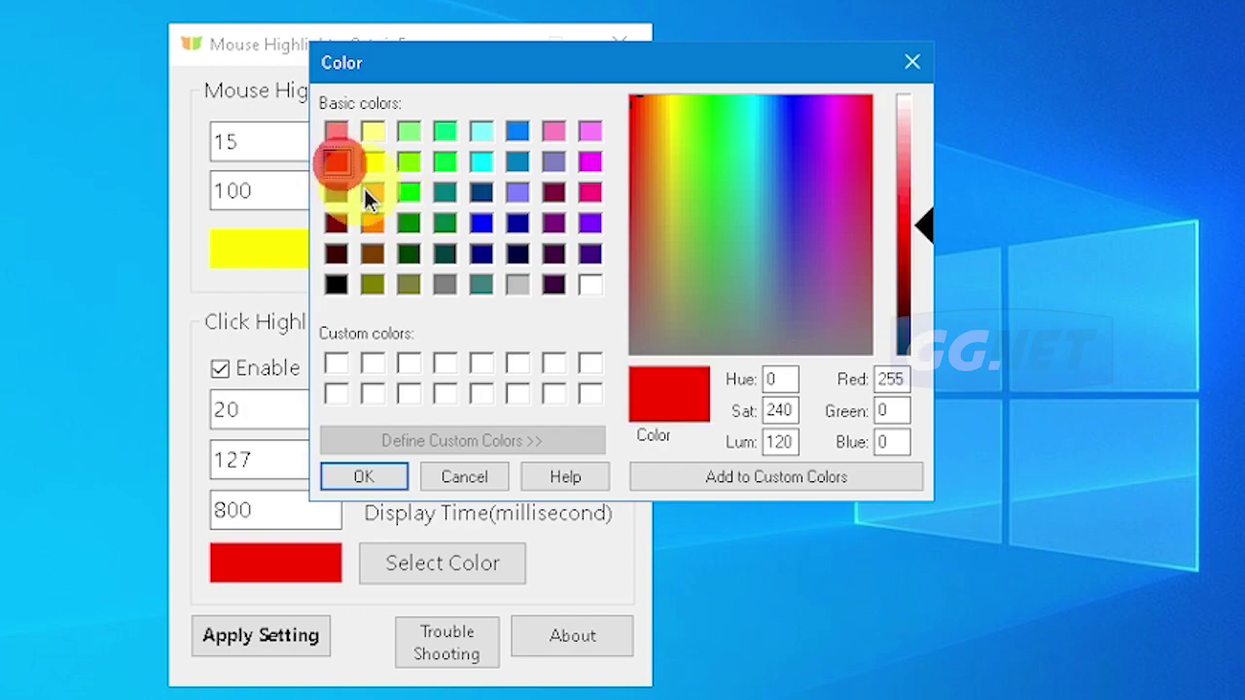
{"action": "left_click", "coordinate": [386, 475]}
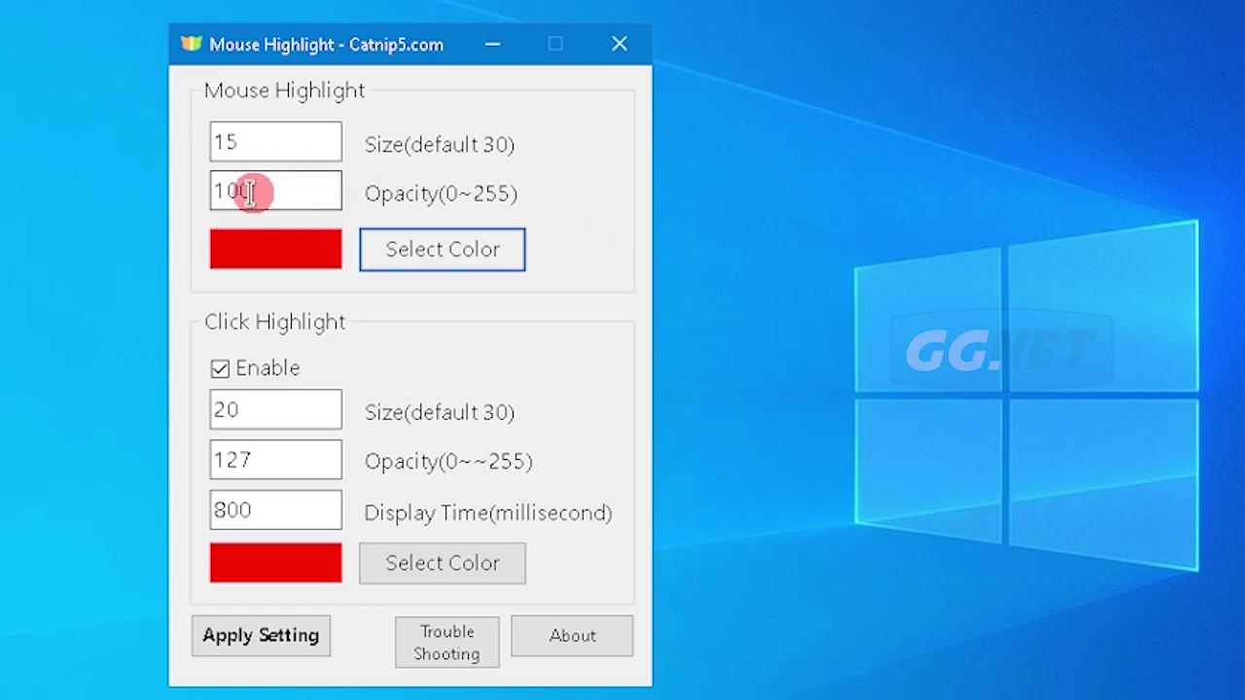
{"action": "double_click", "coordinate": [263, 144]}
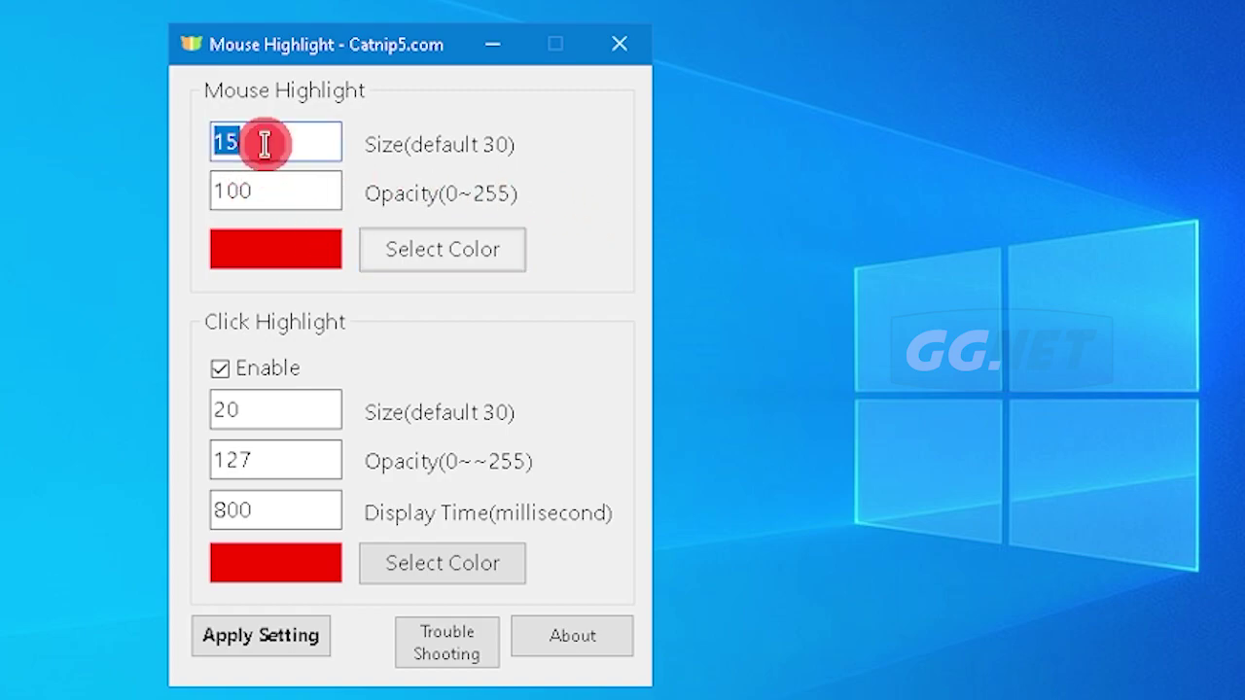
{"action": "type", "text": "25"}
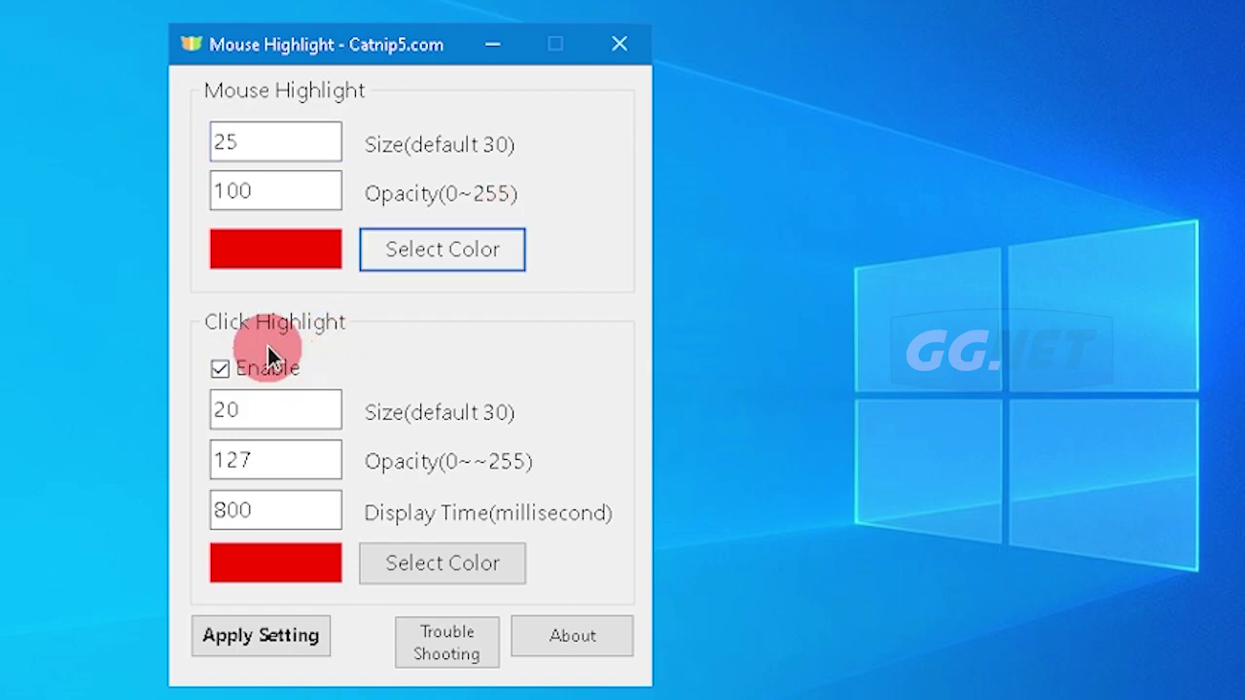
Step: Set the Click Highlight size to 35 and its opacity to 150
{"action": "double_click", "coordinate": [264, 408]}
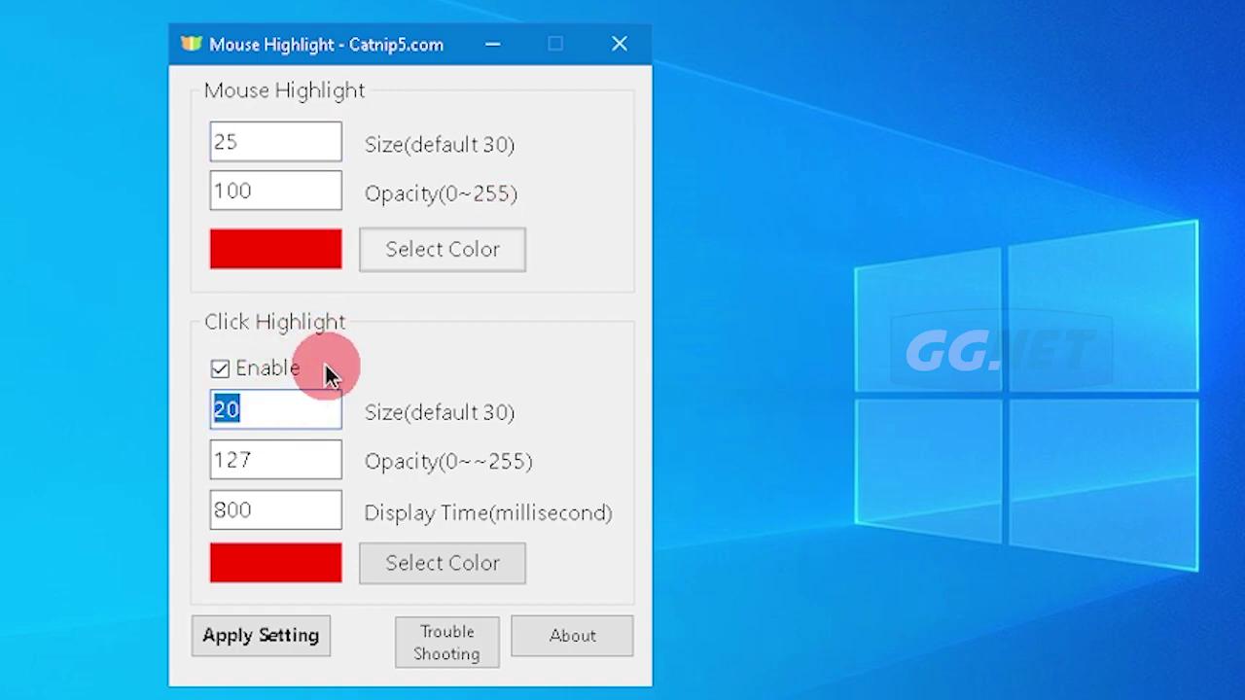
{"action": "type", "text": "35"}
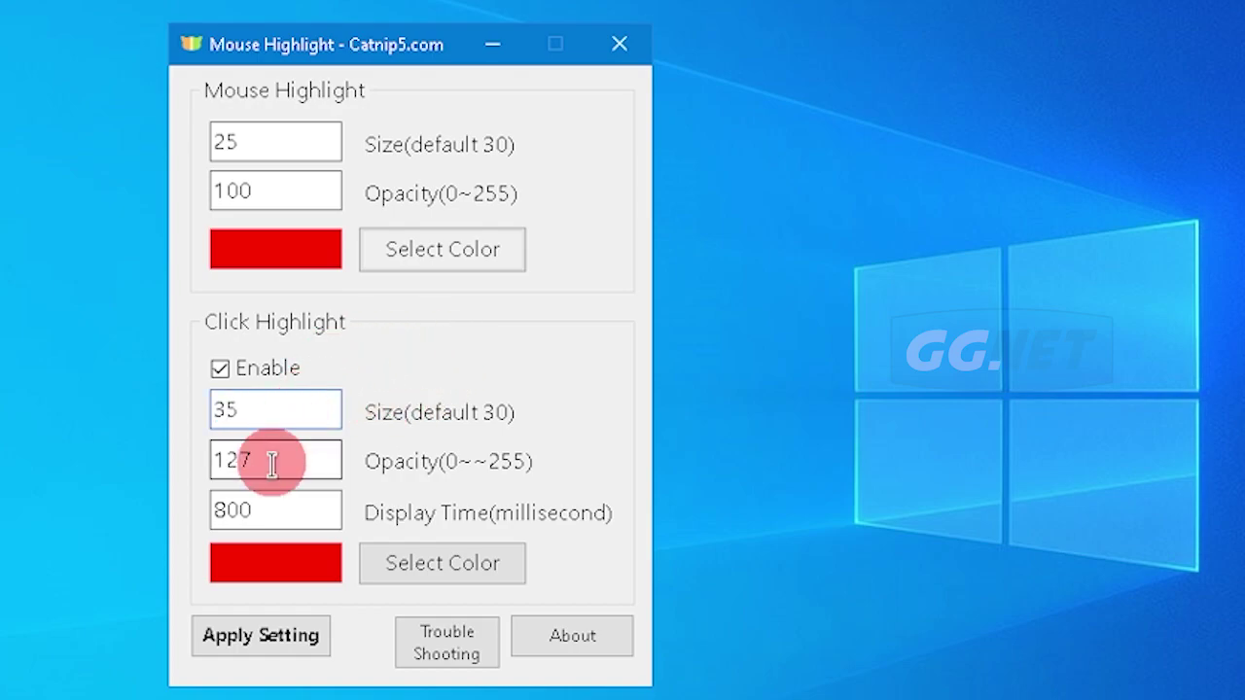
{"action": "left_click_drag", "start_coordinate": [273, 463], "coordinate": [149, 452]}
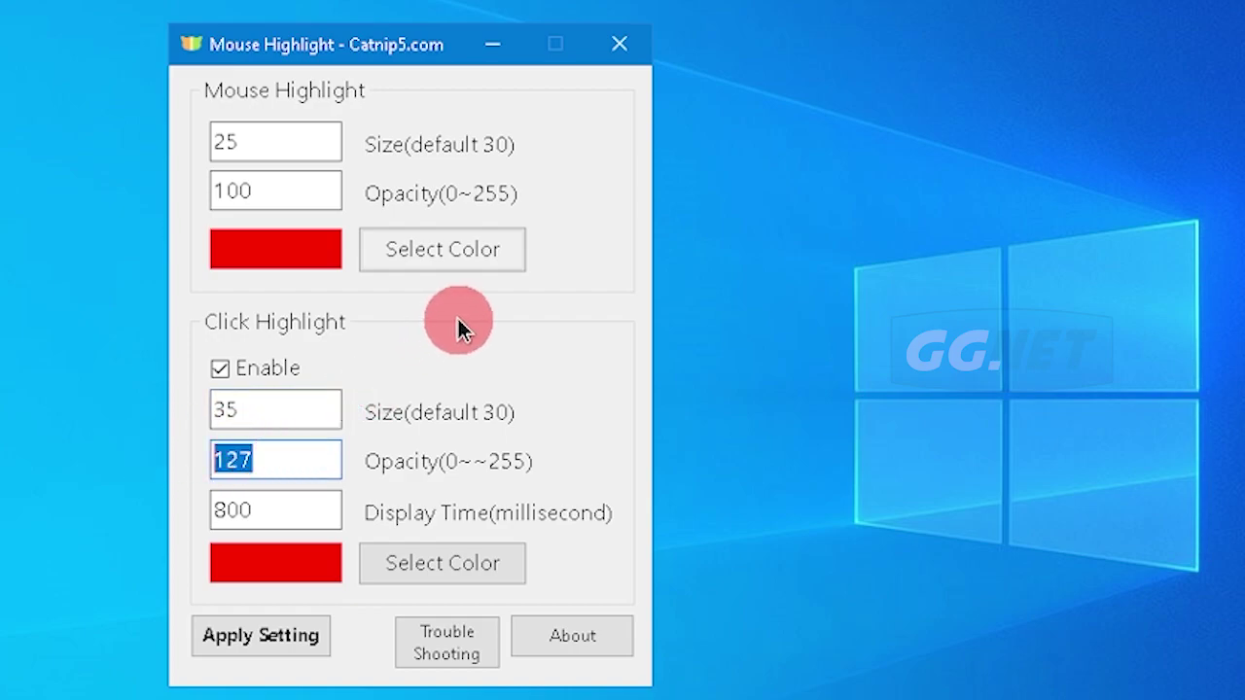
{"action": "type", "text": "150"}
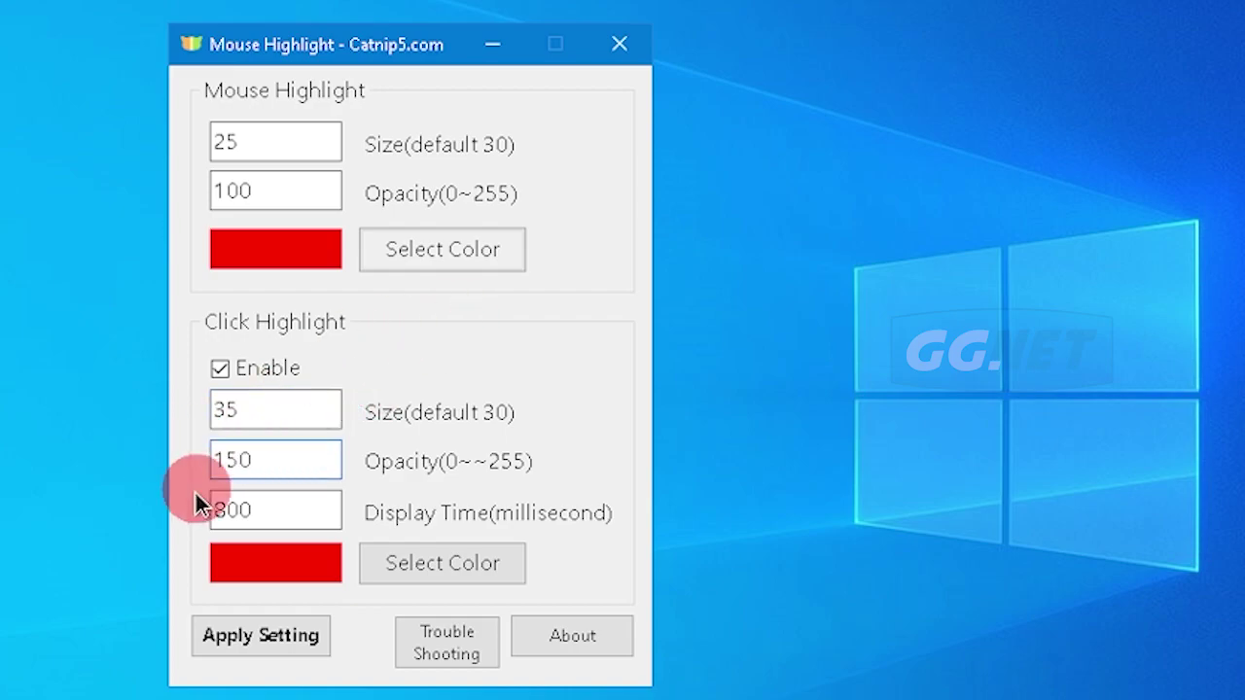
Step: Change the Click Highlight color to blue and try the effect inside the settings window
{"action": "left_click", "coordinate": [418, 563]}
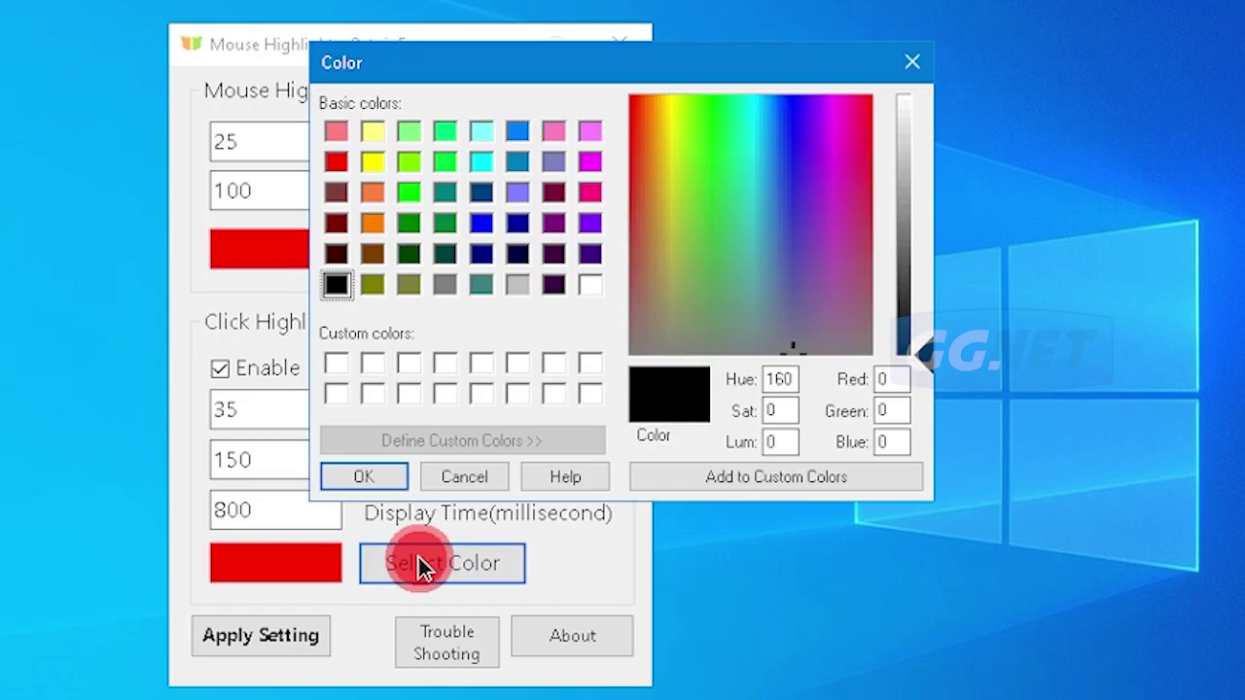
{"action": "left_click", "coordinate": [478, 223]}
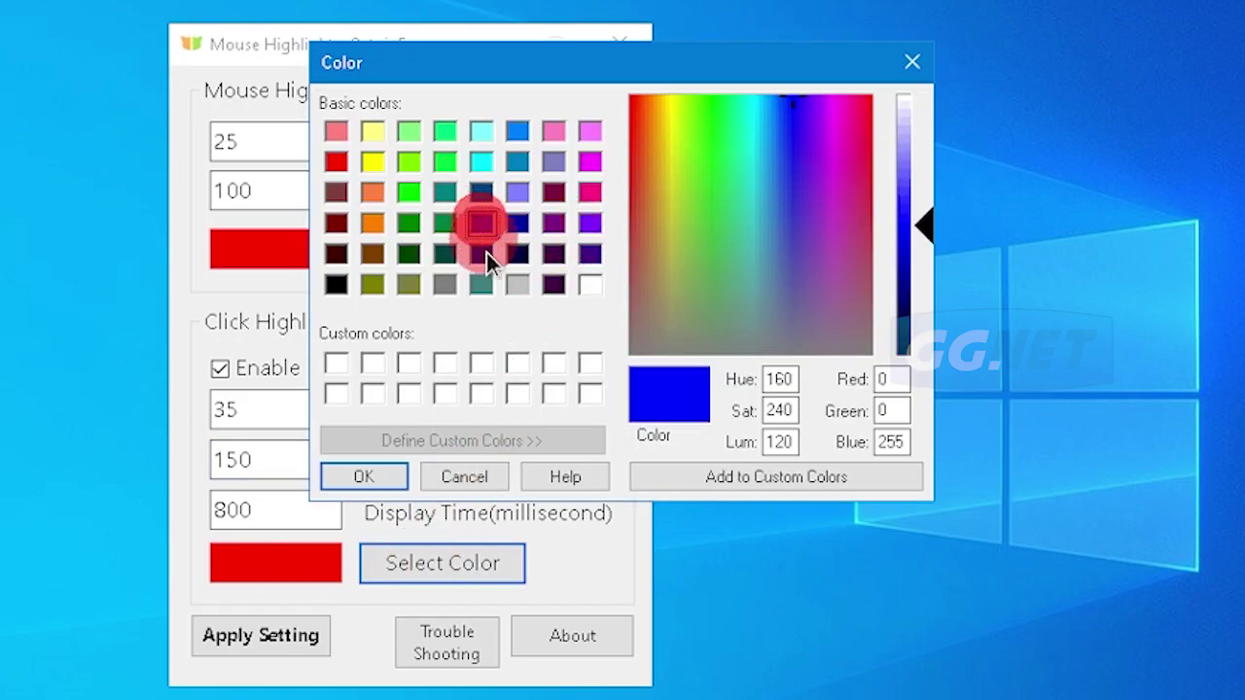
{"action": "left_click", "coordinate": [366, 479]}
{"action": "left_click", "coordinate": [584, 270]}
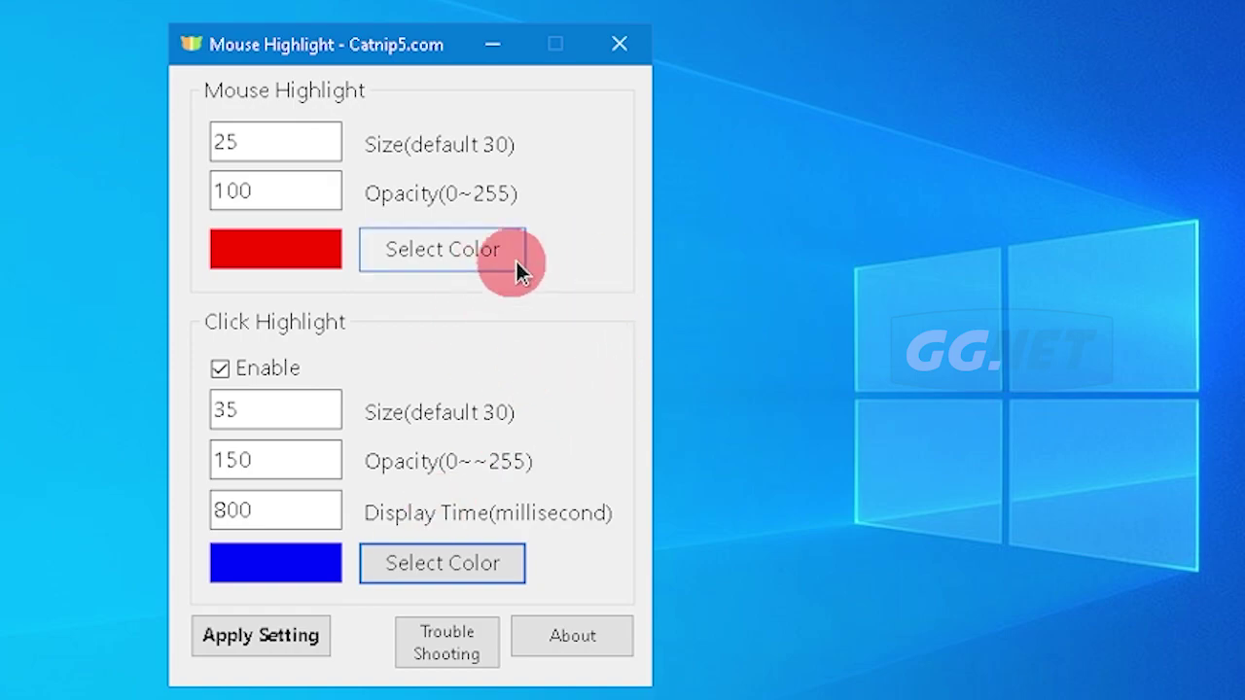
{"action": "left_click", "coordinate": [507, 350]}
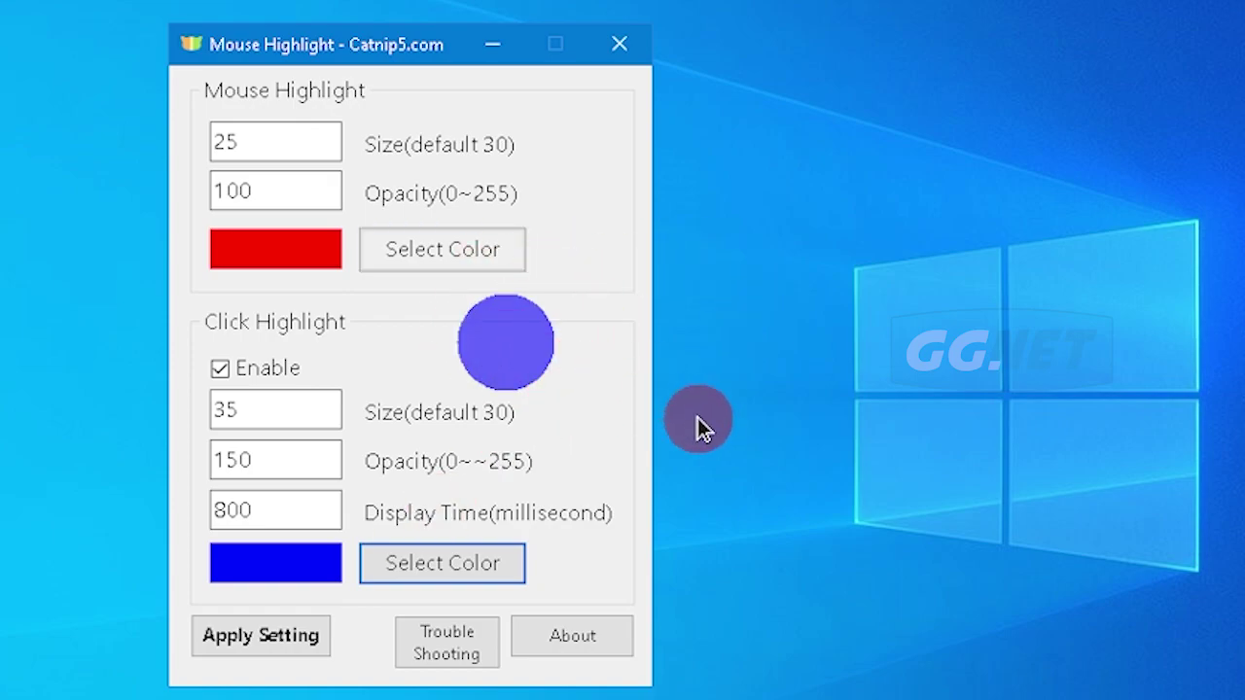
{"action": "left_click", "coordinate": [483, 330]}
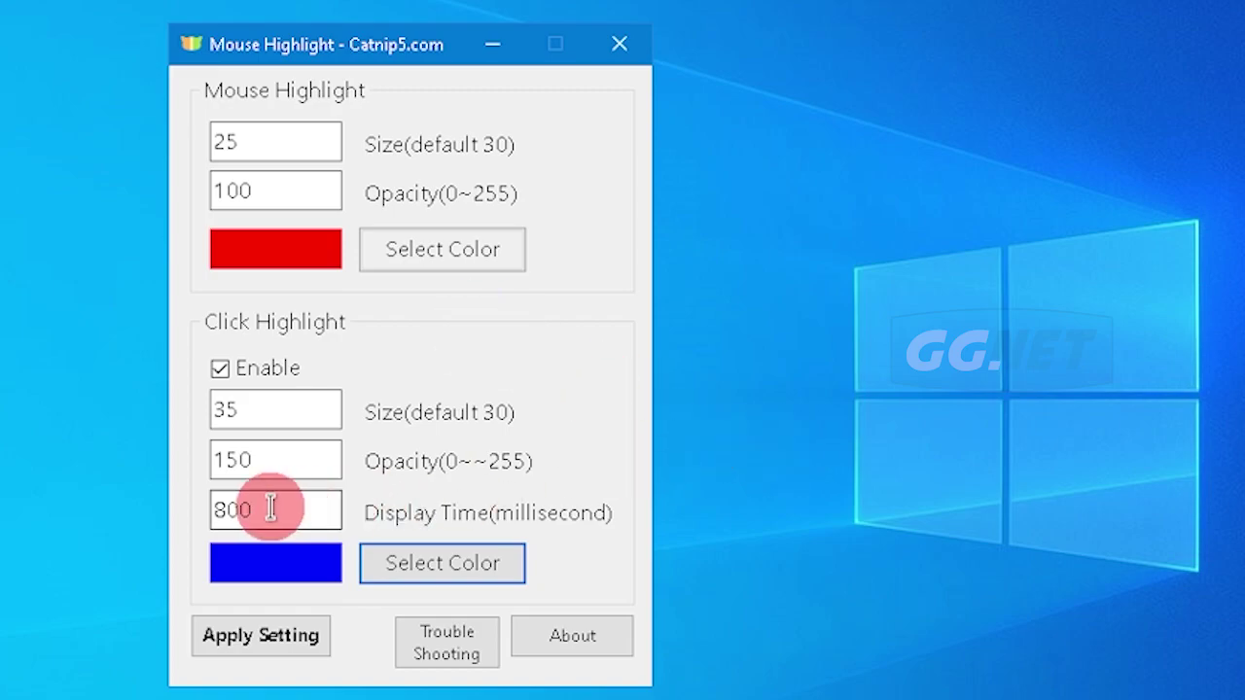
Step: Set the Click Highlight display time to 300 milliseconds, apply the settings and test the effect
{"action": "left_click_drag", "start_coordinate": [272, 509], "coordinate": [126, 505]}
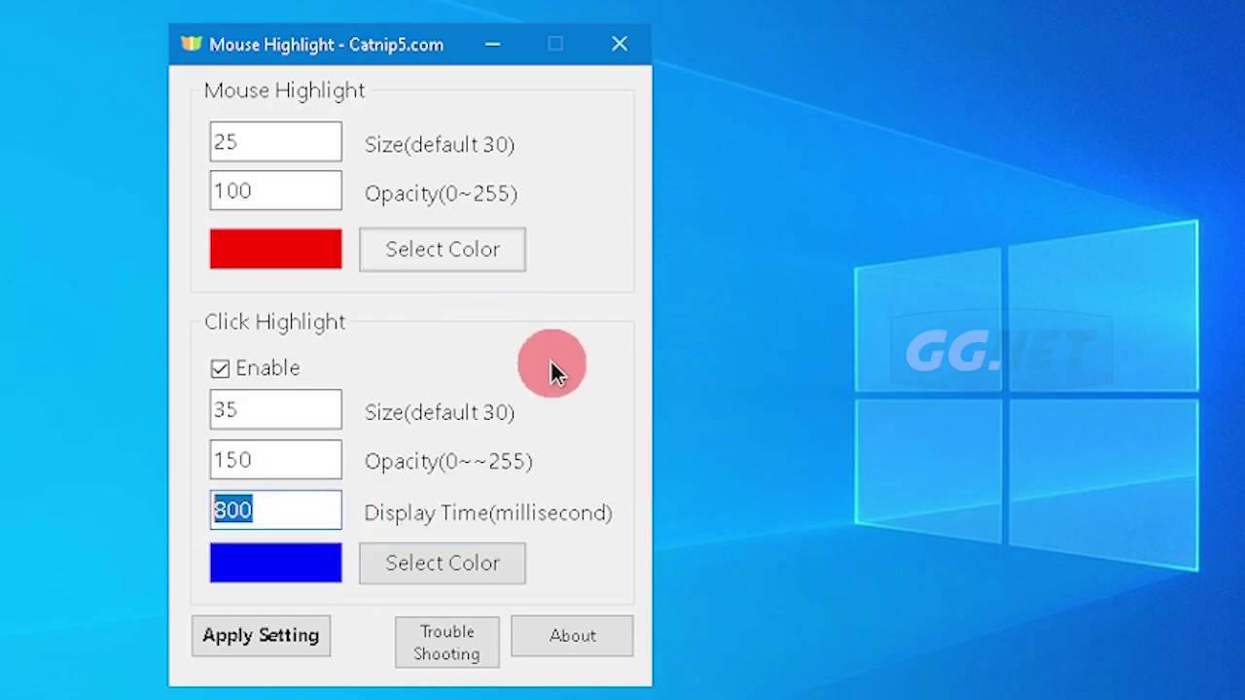
{"action": "type", "text": "3"}
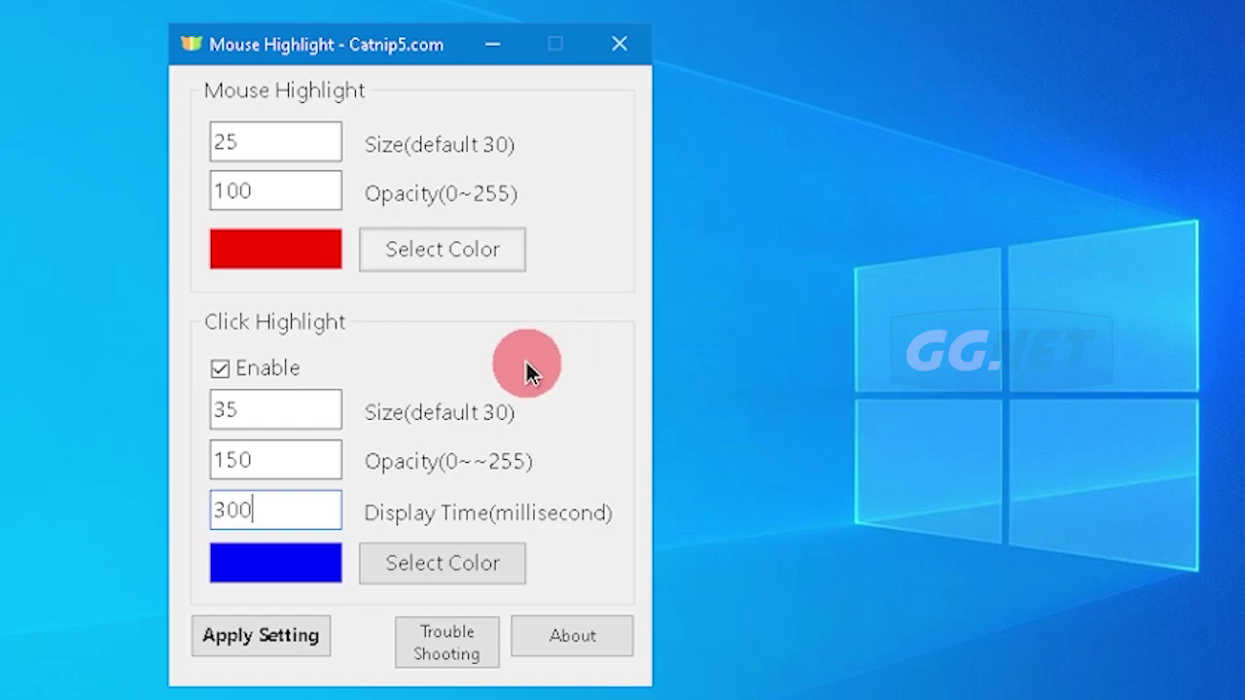
{"action": "left_click", "coordinate": [262, 645]}
{"action": "left_click", "coordinate": [554, 337]}
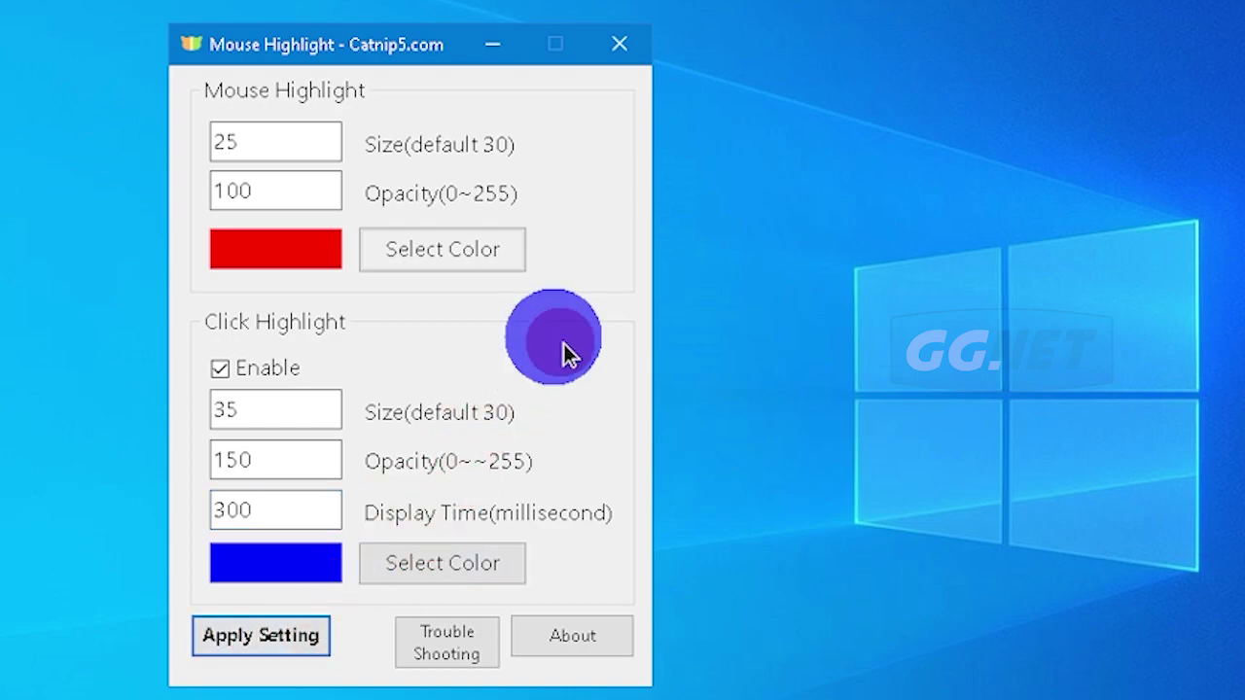
{"action": "left_click", "coordinate": [513, 352]}
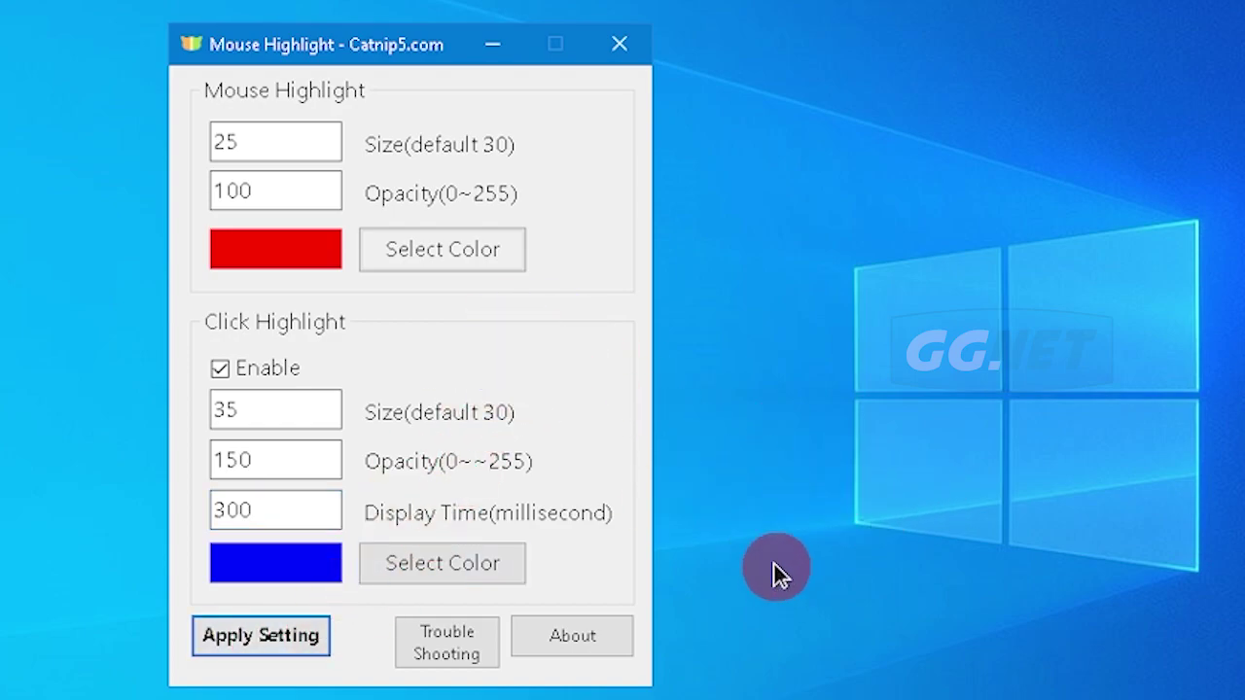
{"action": "left_click", "coordinate": [431, 105]}
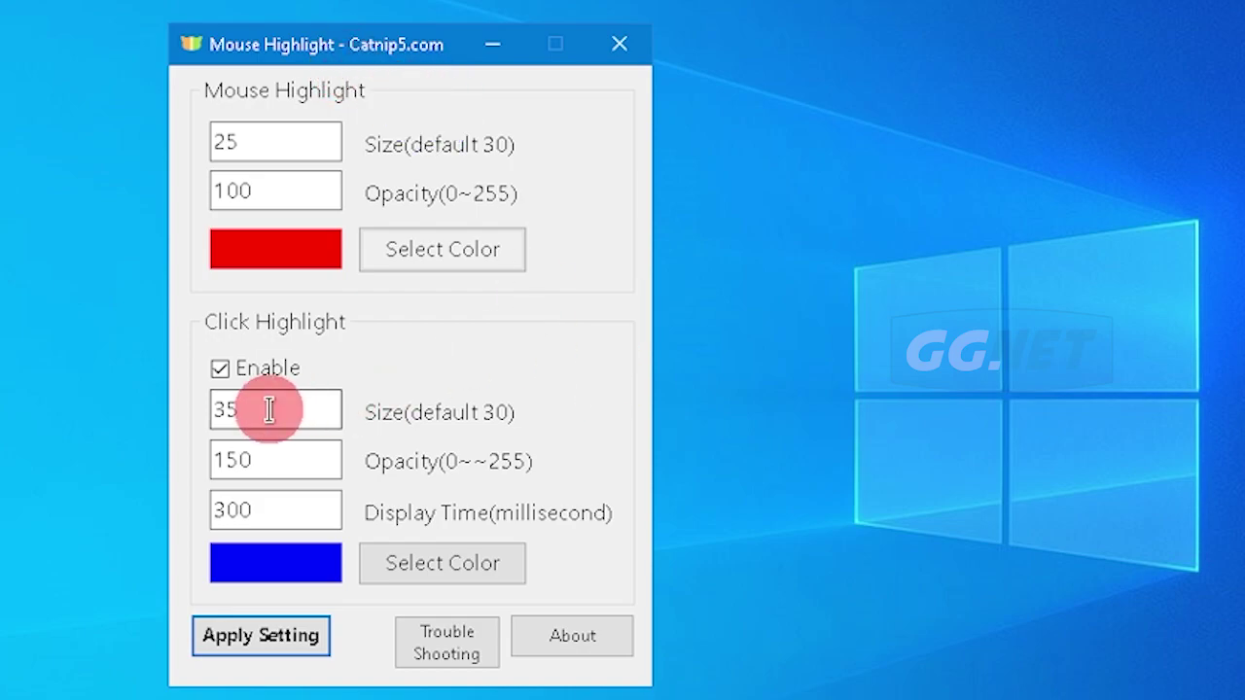
Step: Enter 30 as the Click Highlight size and try the effect inside the settings window
{"action": "mouse_move", "coordinate": [269, 409]}
{"action": "left_mouse_down"}
{"action": "mouse_move", "coordinate": [216, 400]}
{"action": "mouse_move", "coordinate": [278, 402]}
{"action": "left_mouse_up"}
{"action": "type", "text": "30"}
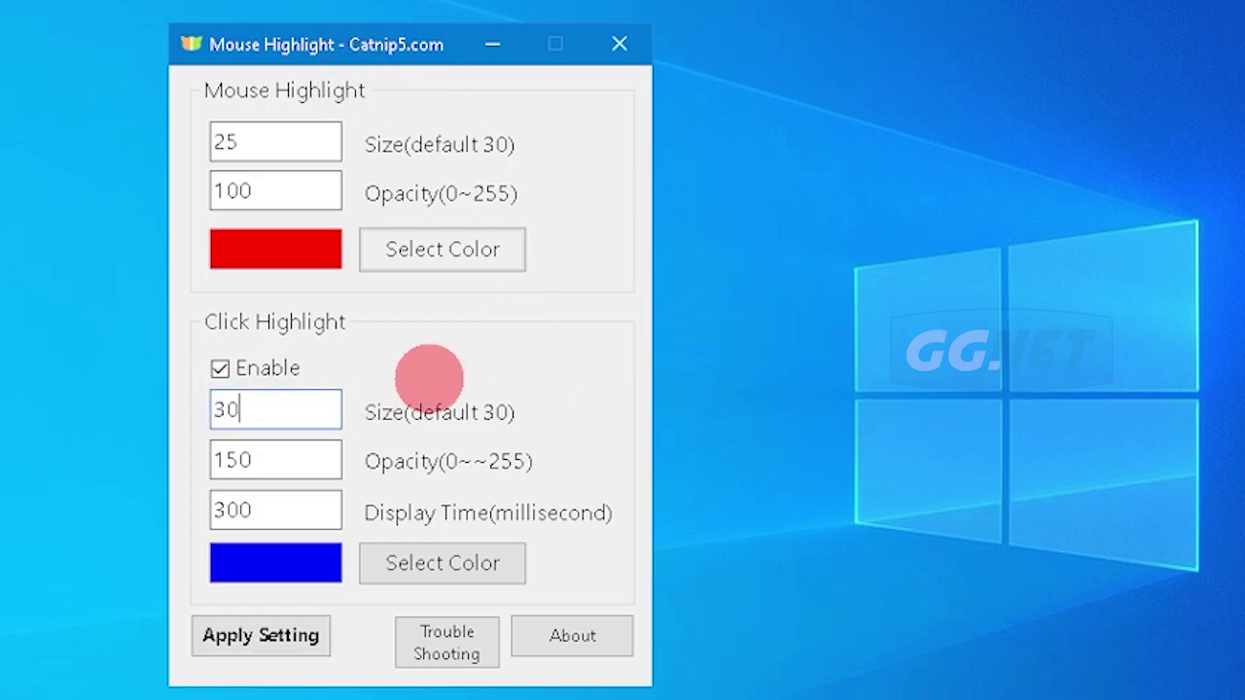
{"action": "left_click", "coordinate": [523, 308]}
{"action": "left_click", "coordinate": [446, 357]}
{"action": "left_click", "coordinate": [524, 307]}
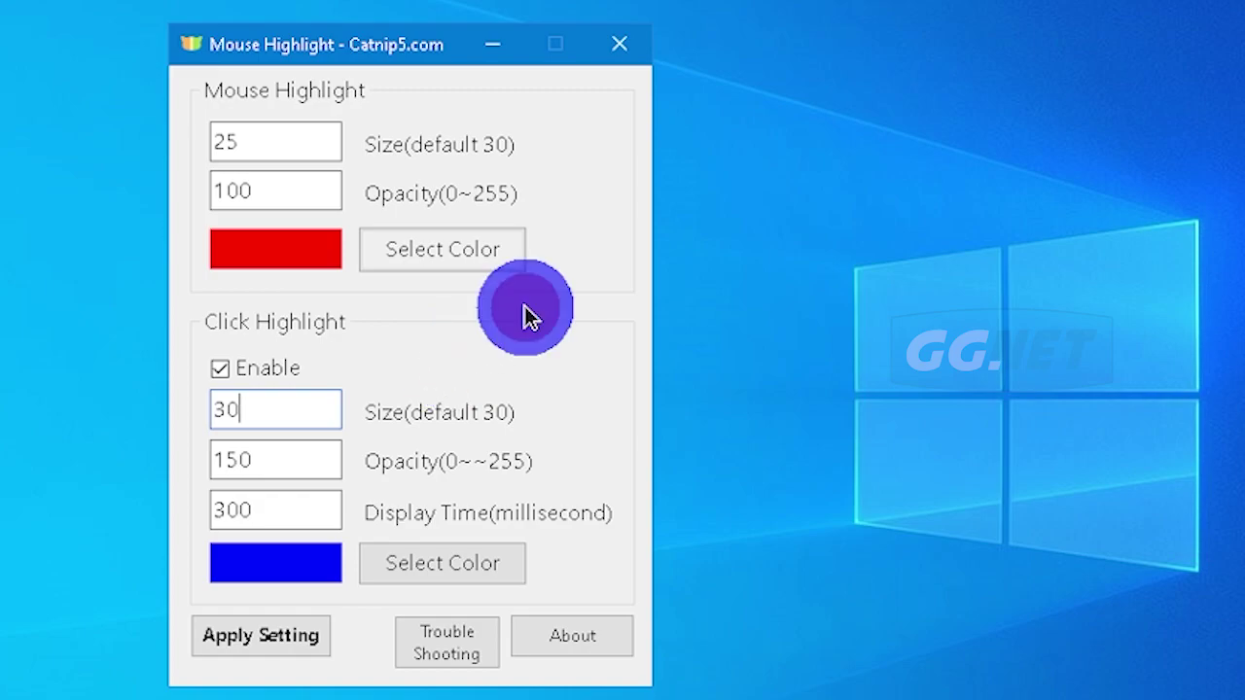
Step: Try the pointer highlight on the desktop by opening its context menu several times and refreshing
{"action": "right_click", "coordinate": [831, 264]}
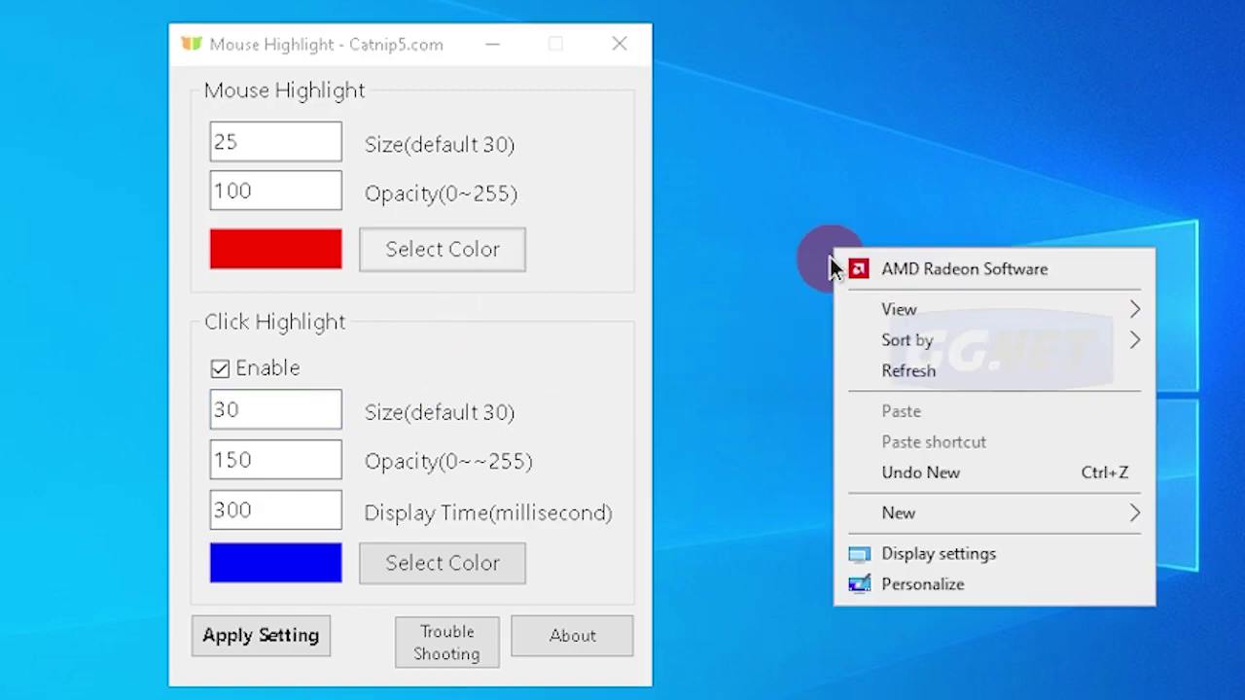
{"action": "left_click", "coordinate": [870, 155]}
{"action": "right_click", "coordinate": [870, 153]}
{"action": "left_click", "coordinate": [867, 109]}
{"action": "right_click", "coordinate": [858, 117]}
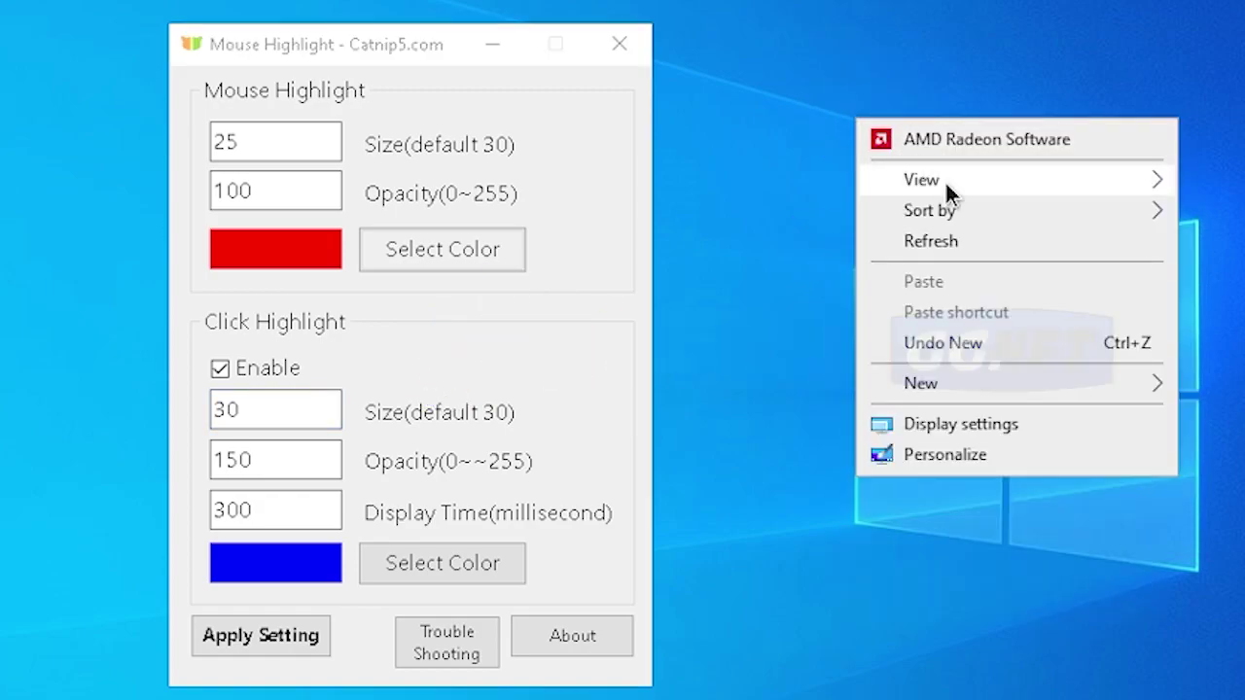
{"action": "left_click", "coordinate": [978, 241]}
{"action": "right_click", "coordinate": [834, 160]}
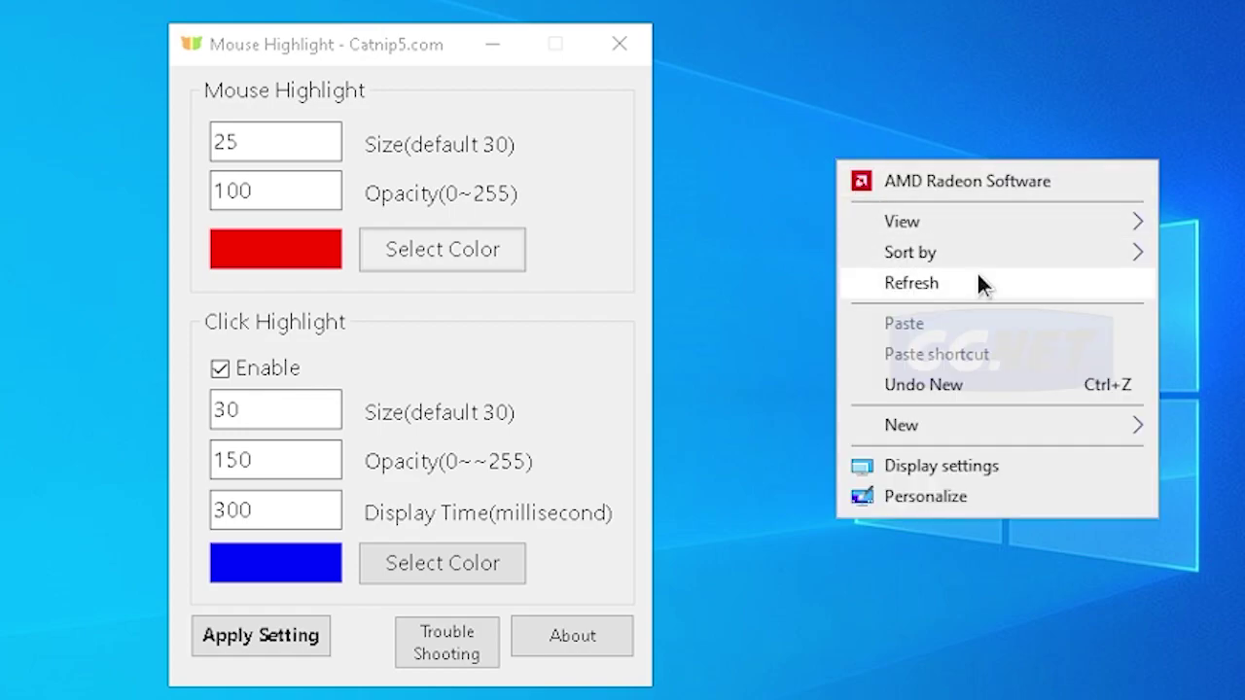
{"action": "left_click", "coordinate": [922, 286]}
{"action": "left_click", "coordinate": [587, 362]}
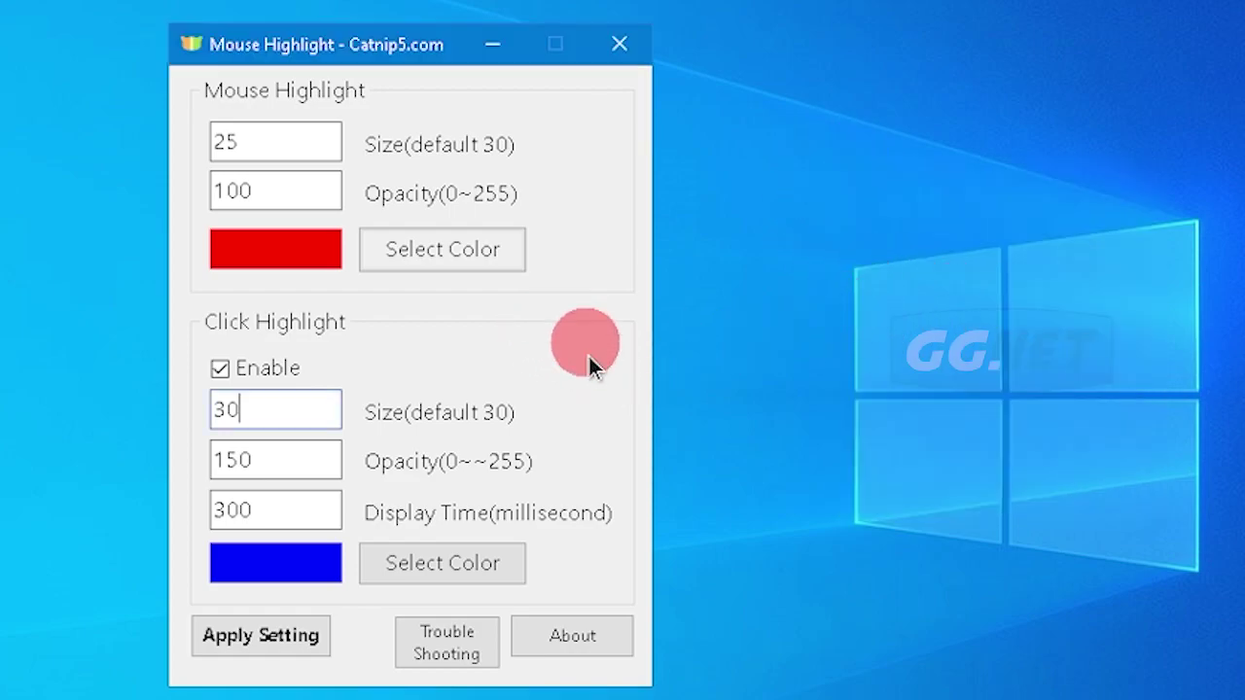
Step: Set the Click Highlight display time to 150 milliseconds and apply the settings
{"action": "left_click", "coordinate": [545, 372]}
{"action": "left_click", "coordinate": [570, 389]}
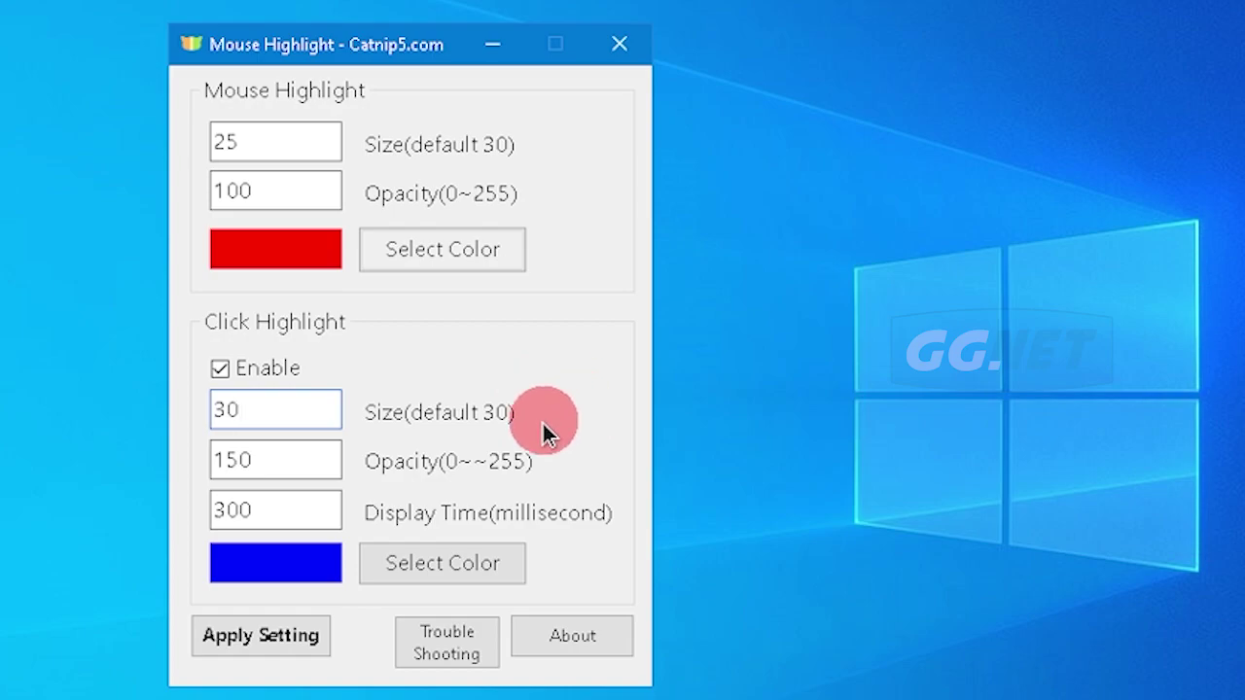
{"action": "left_click_drag", "start_coordinate": [268, 513], "coordinate": [162, 514]}
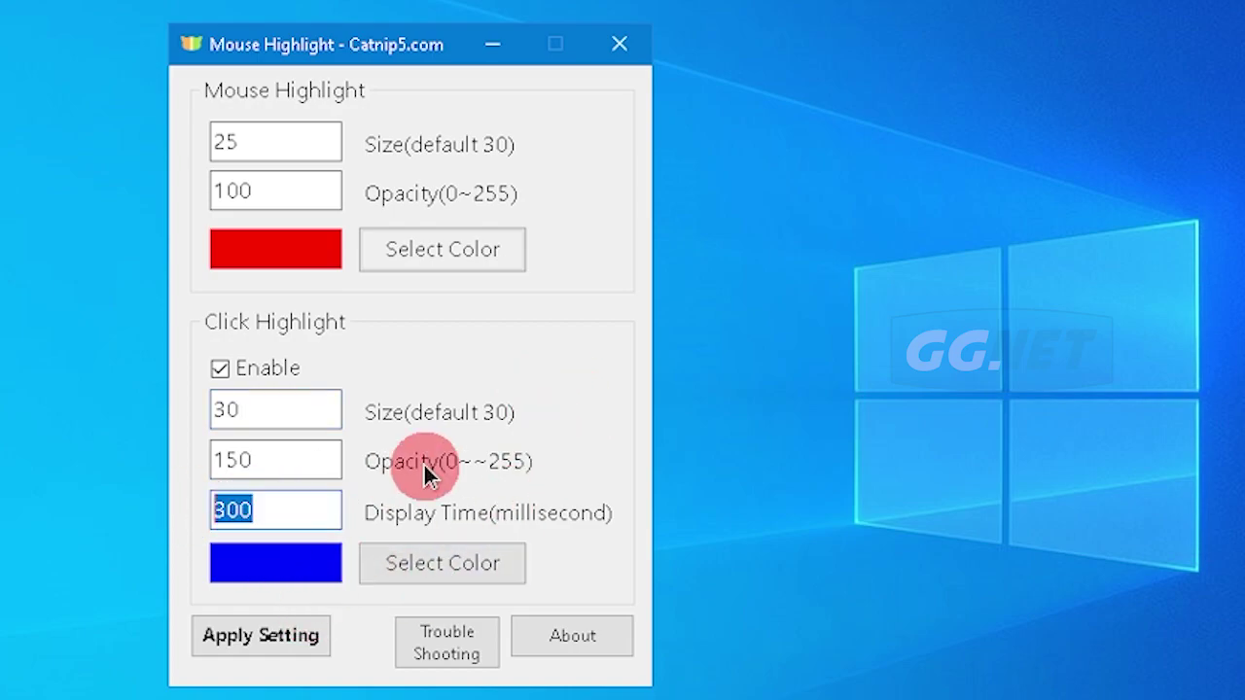
{"action": "type", "text": "150"}
{"action": "left_click", "coordinate": [290, 636]}
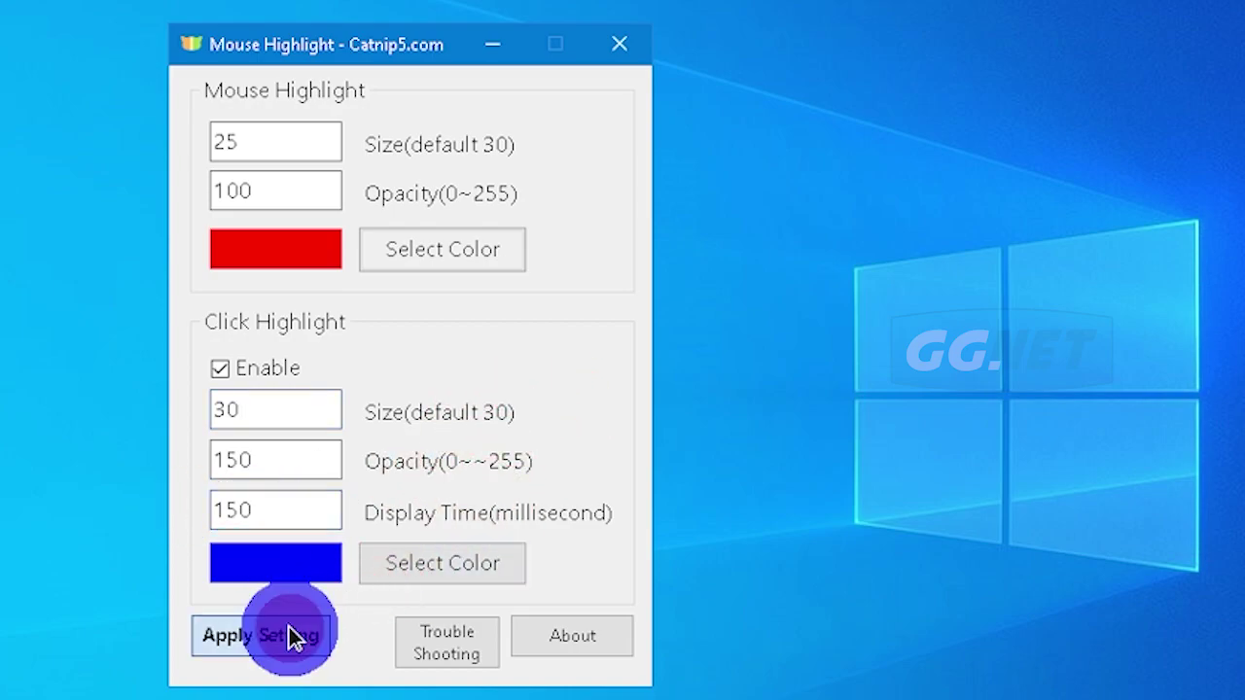
Step: Test the click effect on the desktop by opening its context menu and refreshing, and close the Mouse Highlight settings window
{"action": "right_click", "coordinate": [780, 199]}
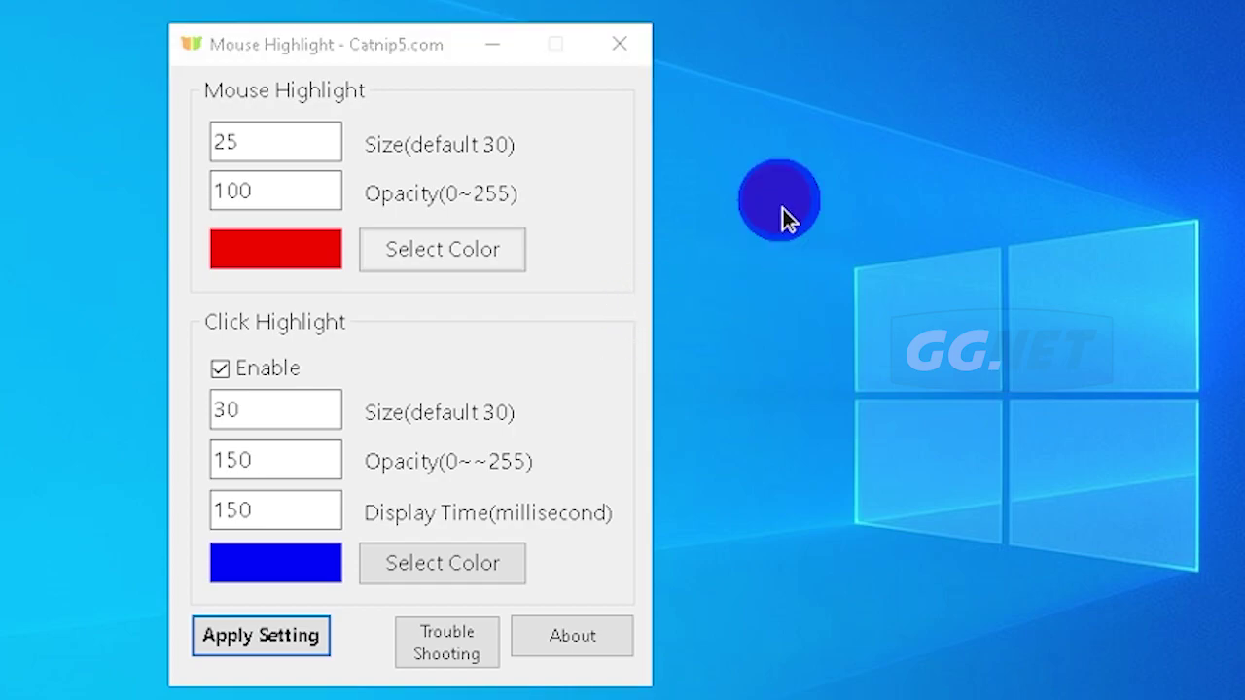
{"action": "left_click", "coordinate": [884, 320]}
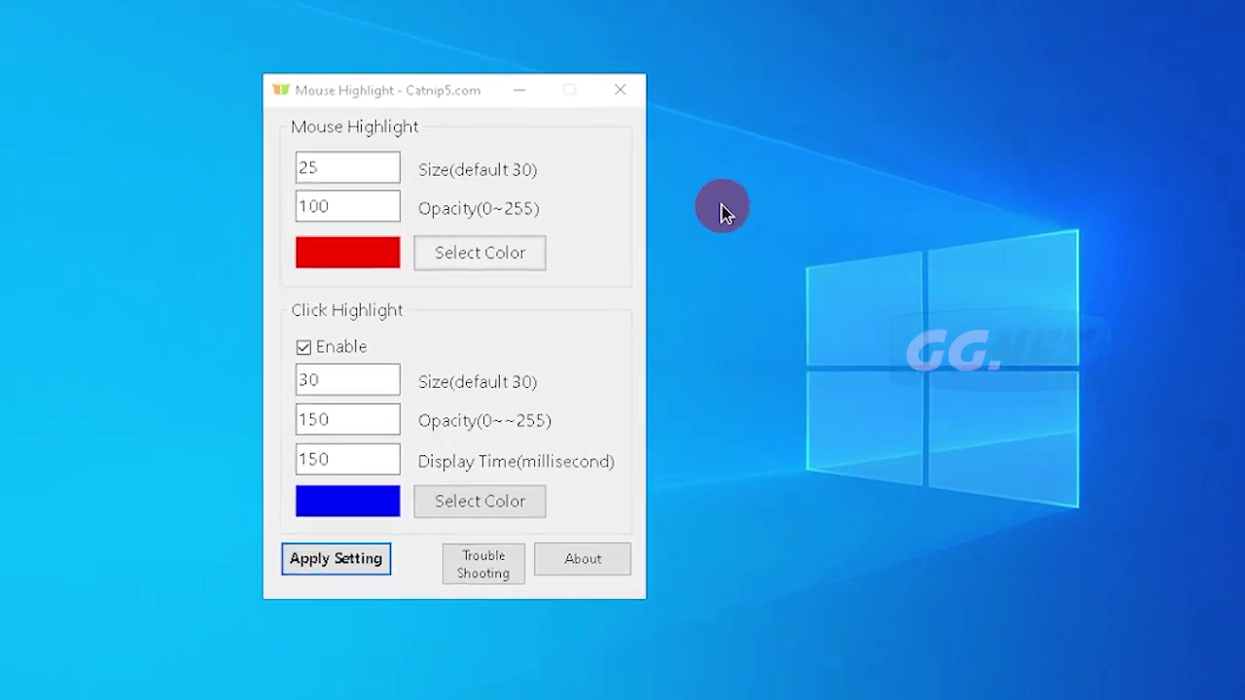
{"action": "right_click", "coordinate": [721, 205]}
{"action": "left_click", "coordinate": [761, 298]}
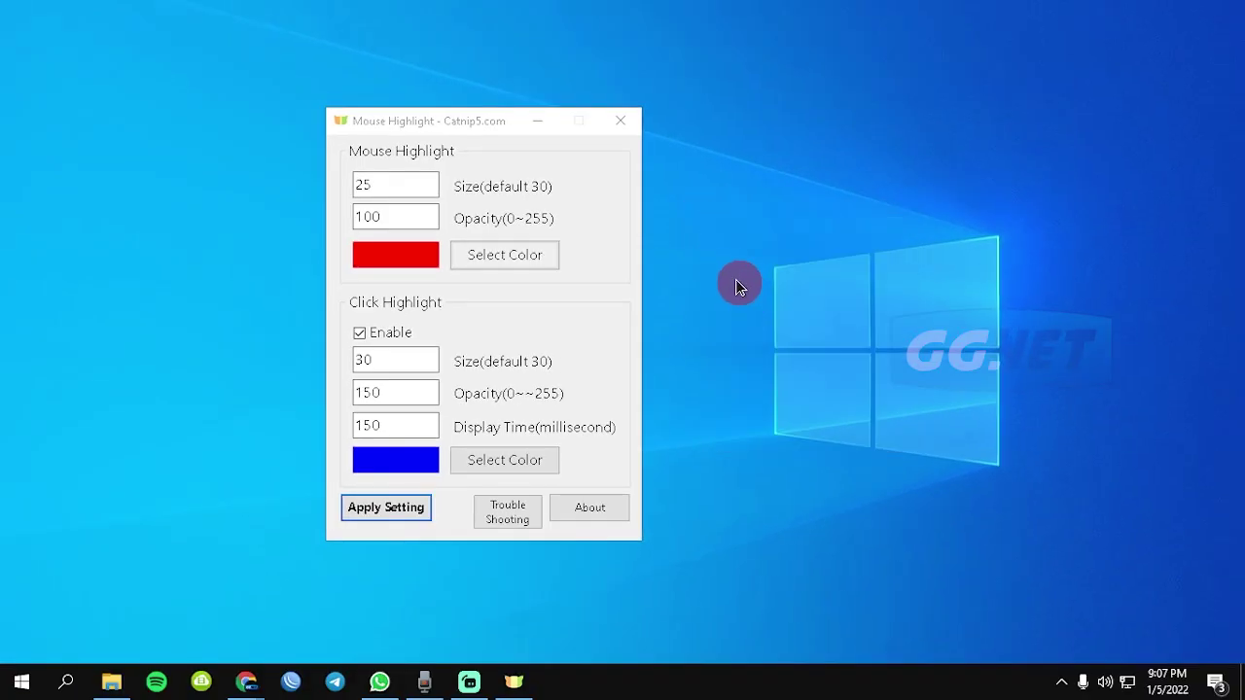
{"action": "left_click", "coordinate": [627, 123]}
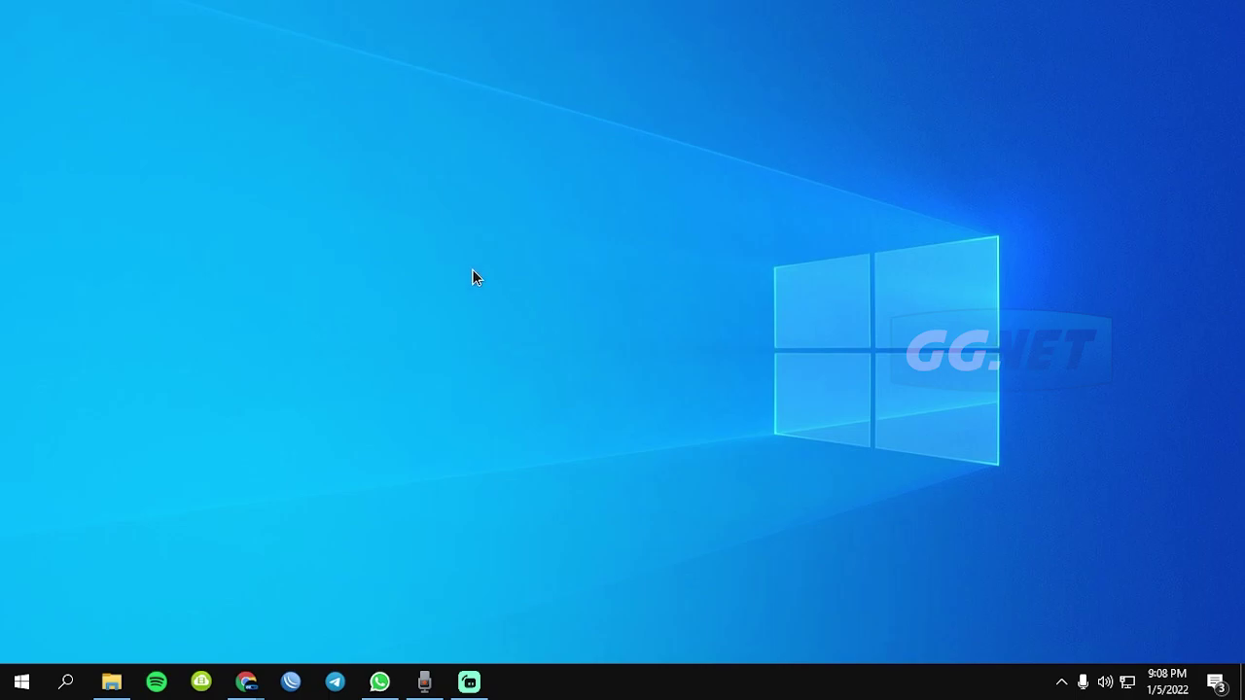
Step: Show the desktop icons and move the MouseHighlight shortcut closer to the other icons
{"action": "right_click", "coordinate": [354, 202]}
{"action": "mouse_move", "coordinate": [477, 244]}
{"action": "left_click", "coordinate": [642, 354]}
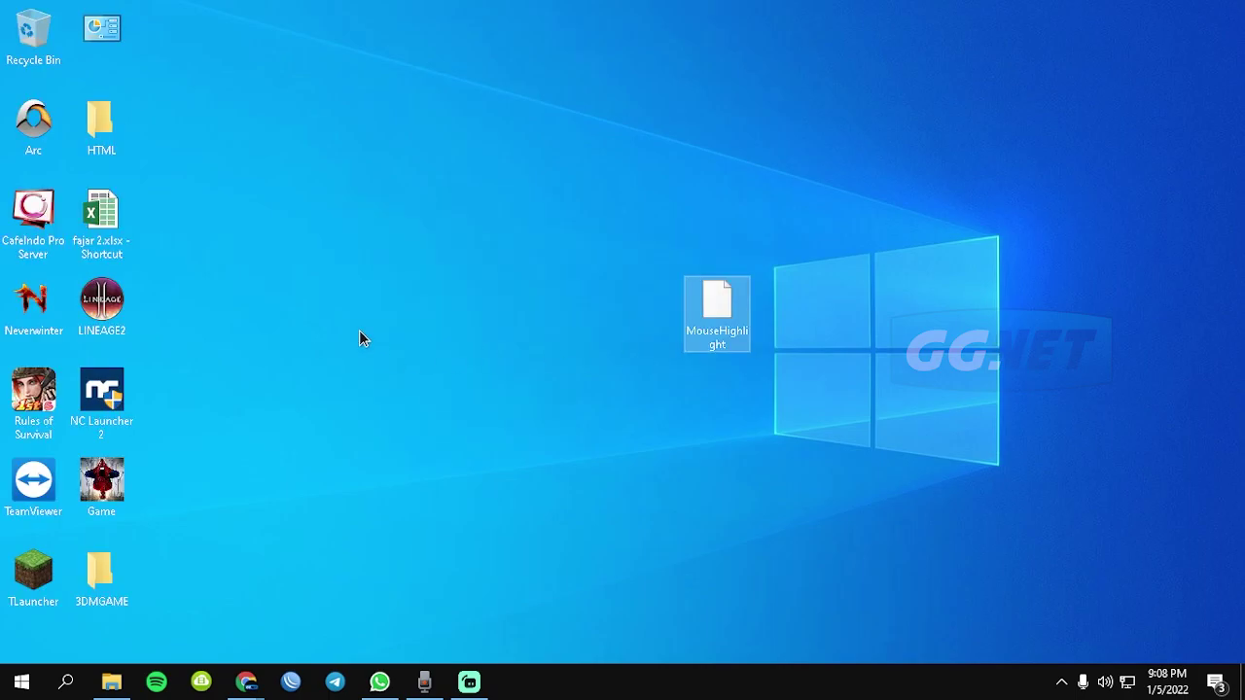
{"action": "left_click_drag", "start_coordinate": [699, 339], "coordinate": [403, 267]}
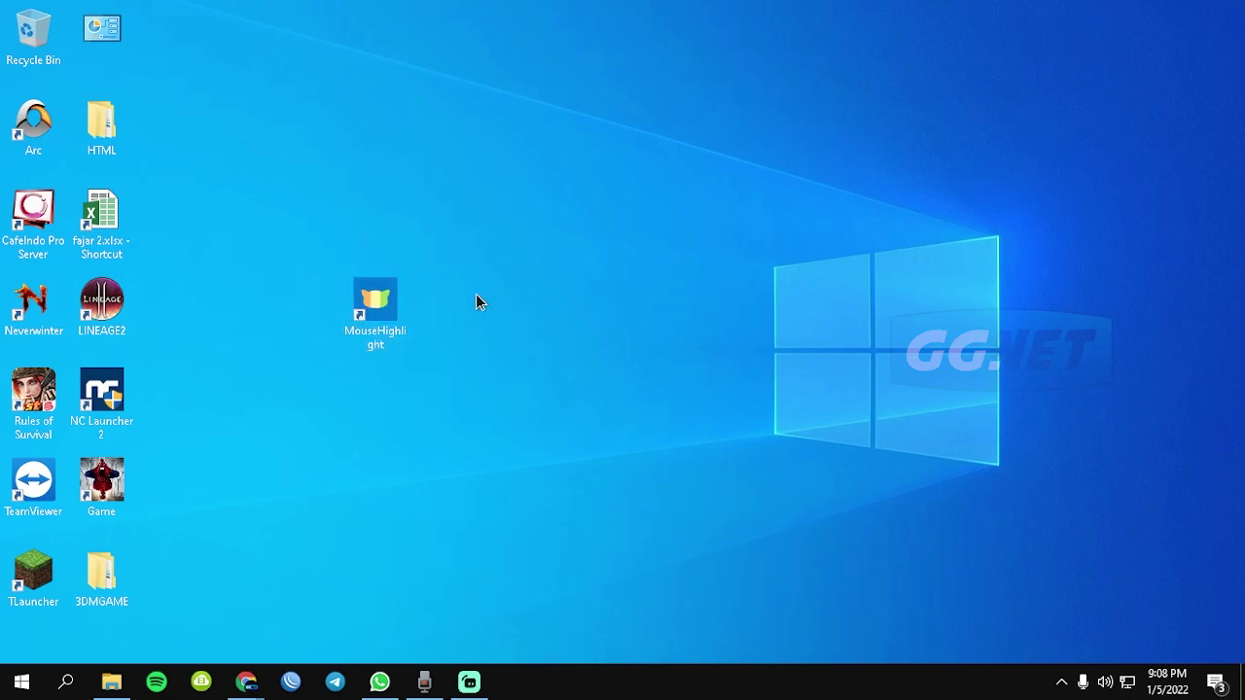
Step: Launch Mouse Highlight from its desktop shortcut to check the pointer highlight, close it again and check the pointer on the desktop
{"action": "double_click", "coordinate": [400, 309]}
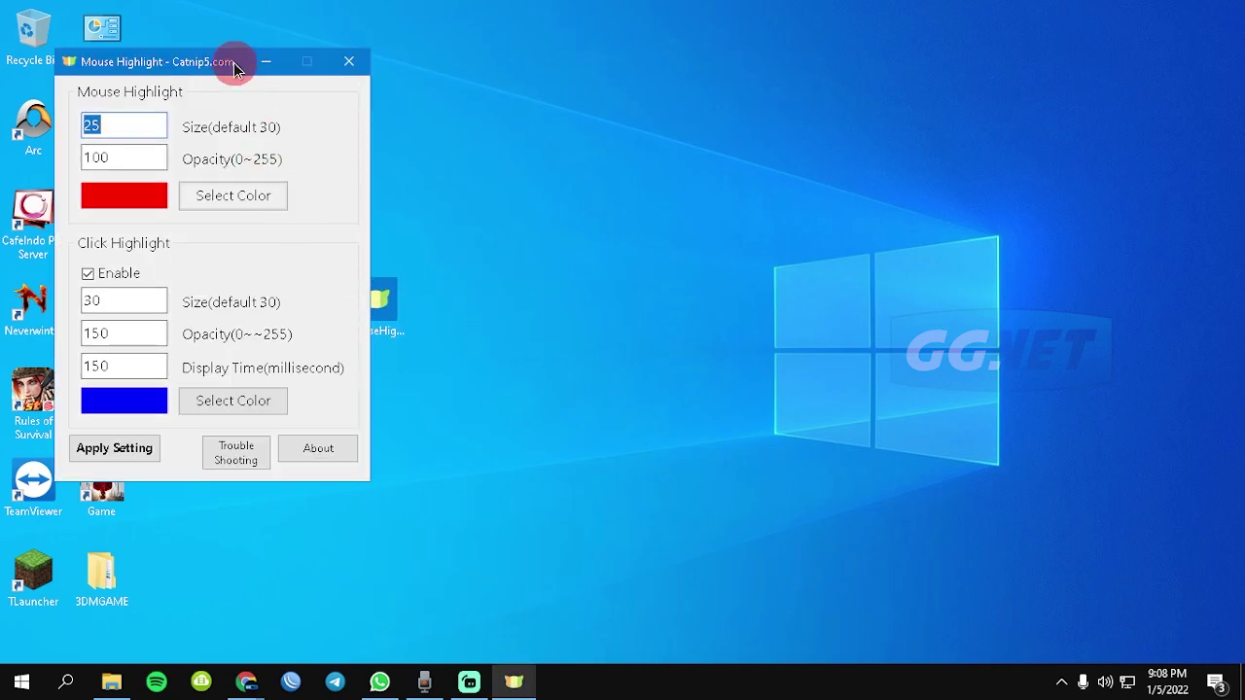
{"action": "left_click_drag", "start_coordinate": [232, 68], "coordinate": [667, 54]}
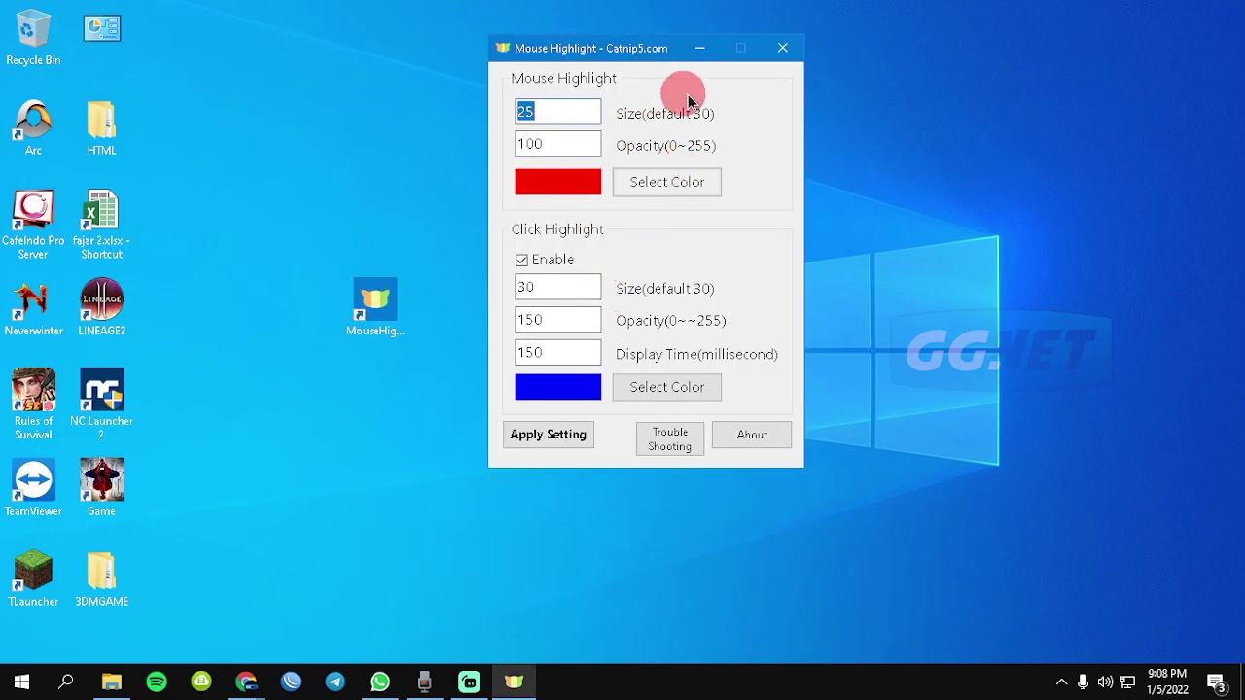
{"action": "left_click", "coordinate": [796, 55]}
{"action": "left_click", "coordinate": [580, 247]}
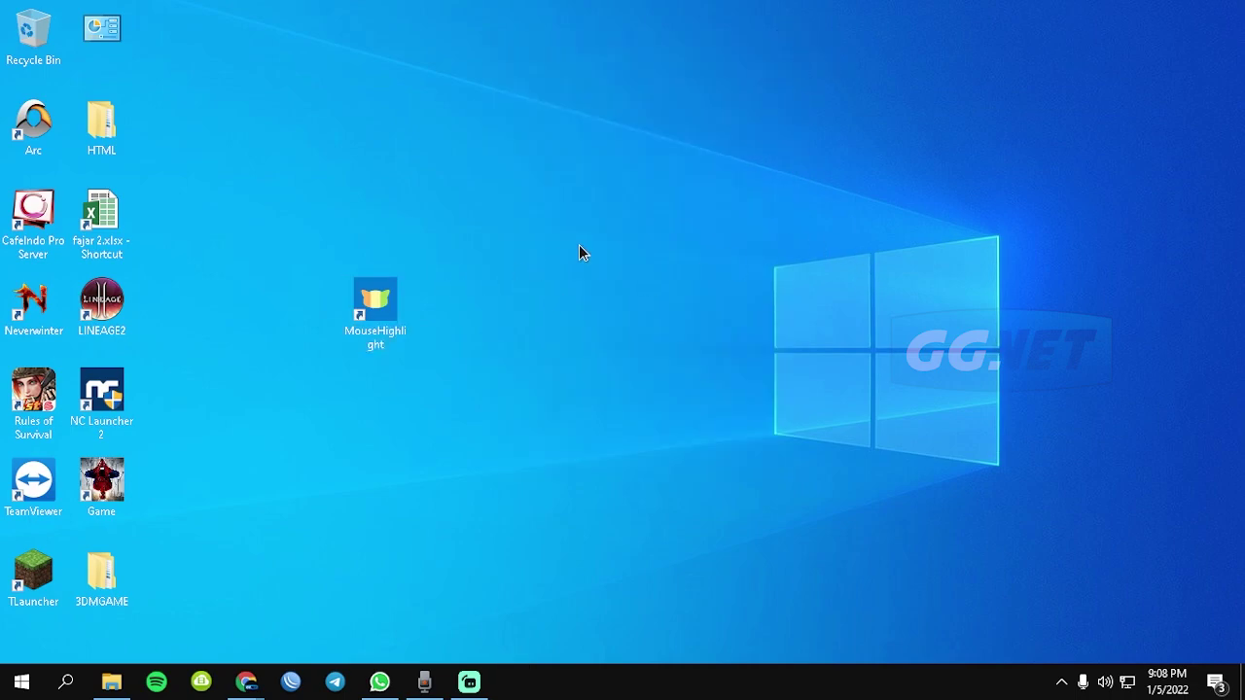
{"action": "right_click", "coordinate": [579, 248]}
{"action": "left_click", "coordinate": [646, 327]}
Step: Run Cursor Highlighter 2.2.ahk from New folder in Downloads and minimize the File Explorer window
{"action": "left_click", "coordinate": [109, 685]}
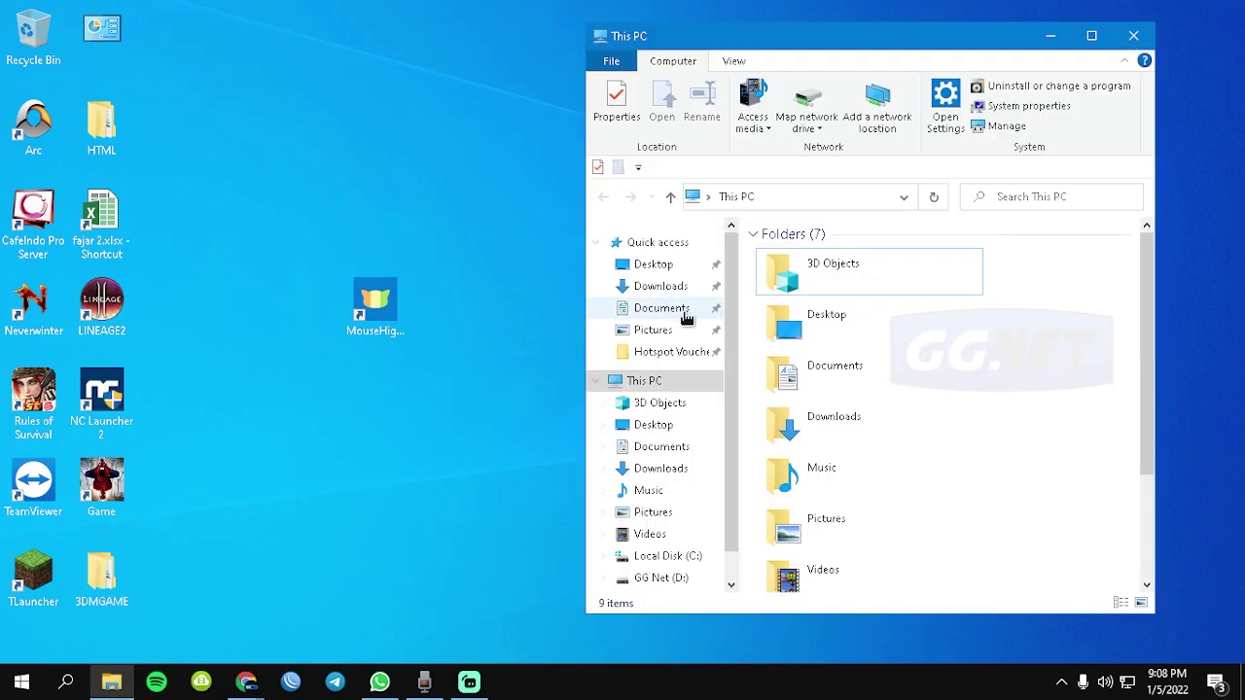
{"action": "left_click", "coordinate": [670, 286]}
{"action": "double_click", "coordinate": [803, 457]}
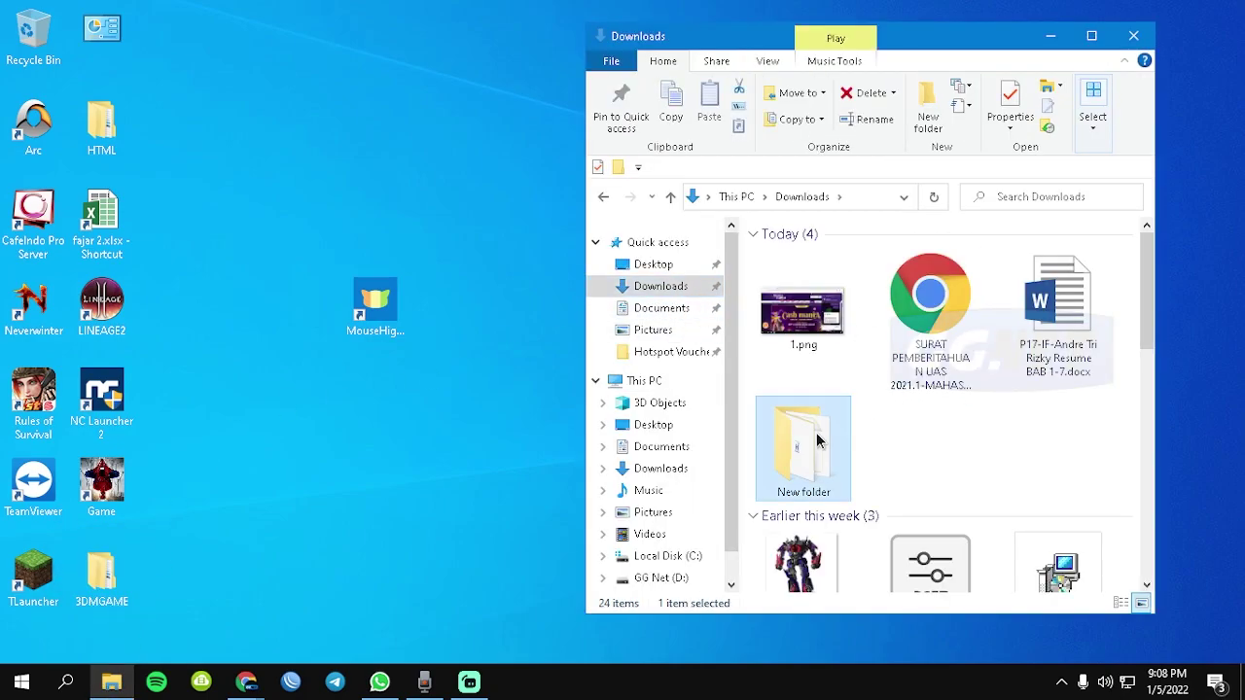
{"action": "double_click", "coordinate": [900, 277]}
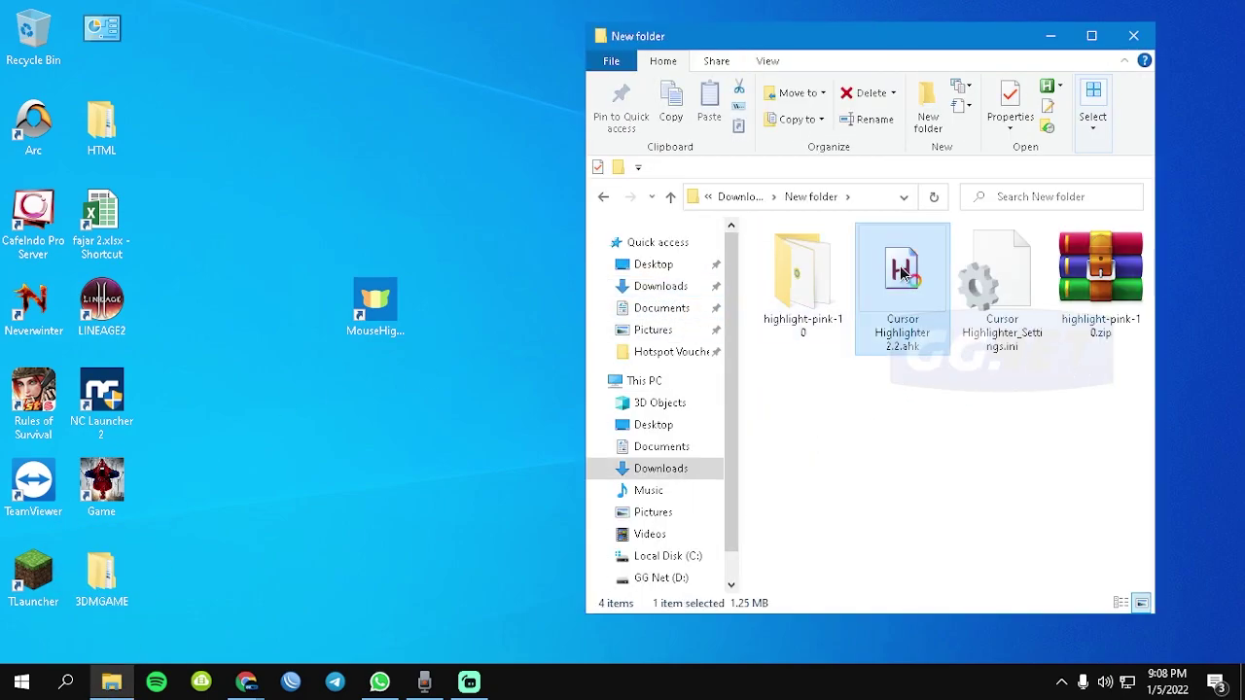
{"action": "left_click", "coordinate": [1052, 35]}
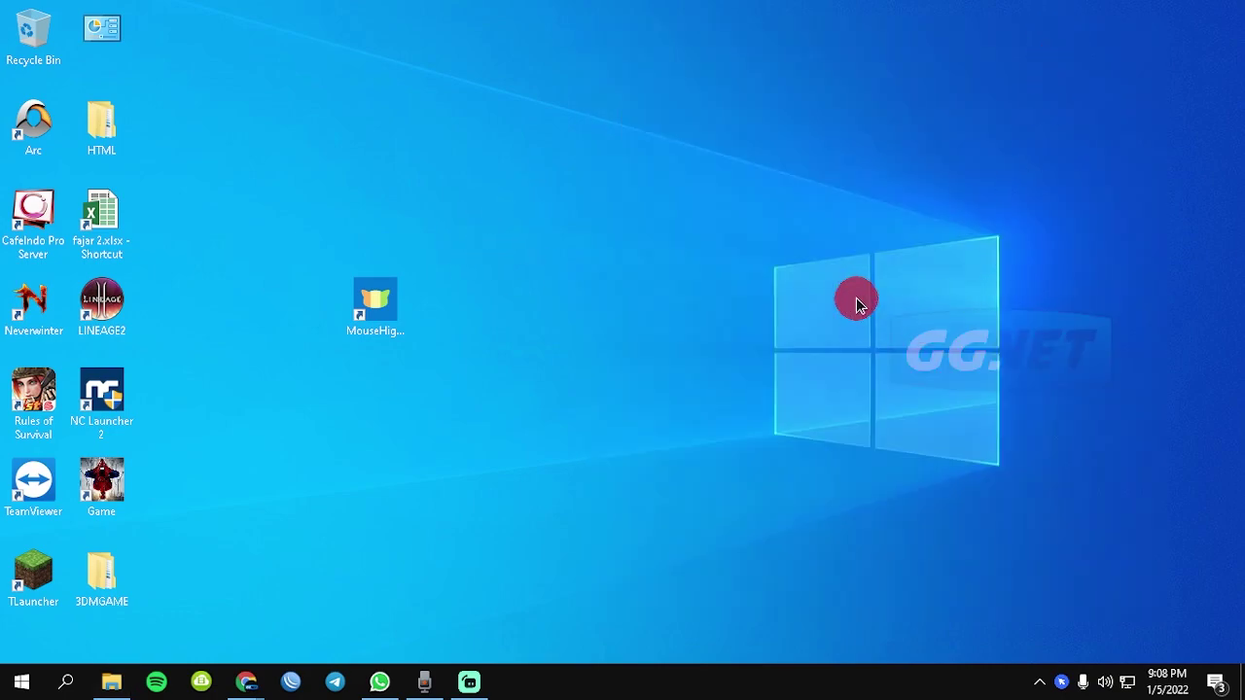
Step: Try the Cursor Highlighter effect on the desktop by opening its context menu and refreshing
{"action": "right_click", "coordinate": [651, 230]}
{"action": "right_click", "coordinate": [620, 265]}
{"action": "left_click", "coordinate": [683, 345]}
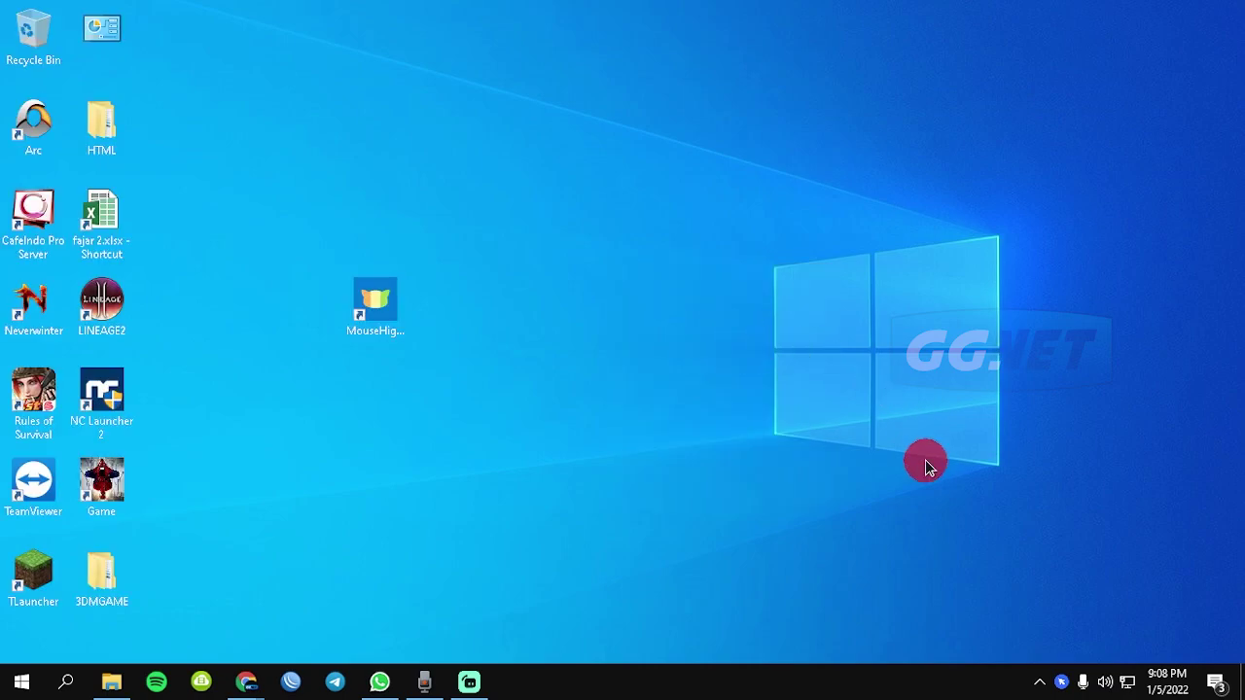